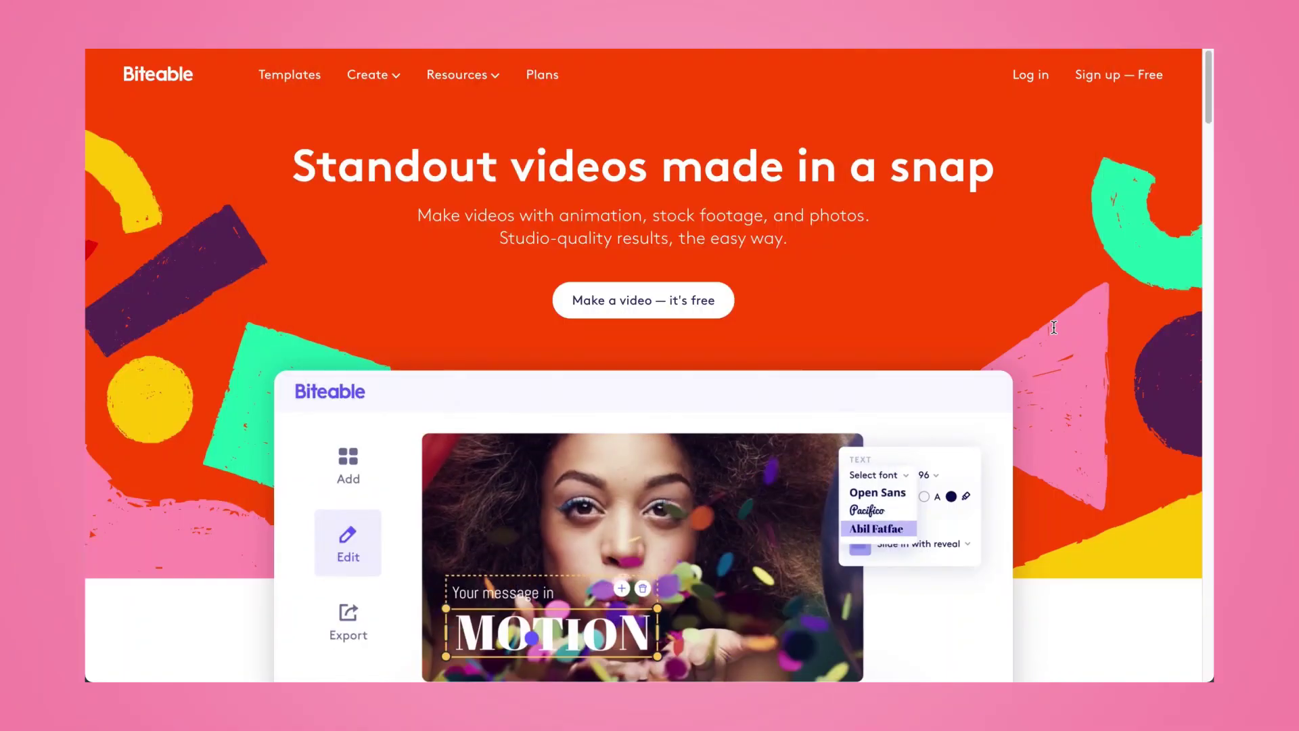
# Log in, search the video templates for "sales" and open the Cold Sales template for editing
pyautogui.click(1042, 78)
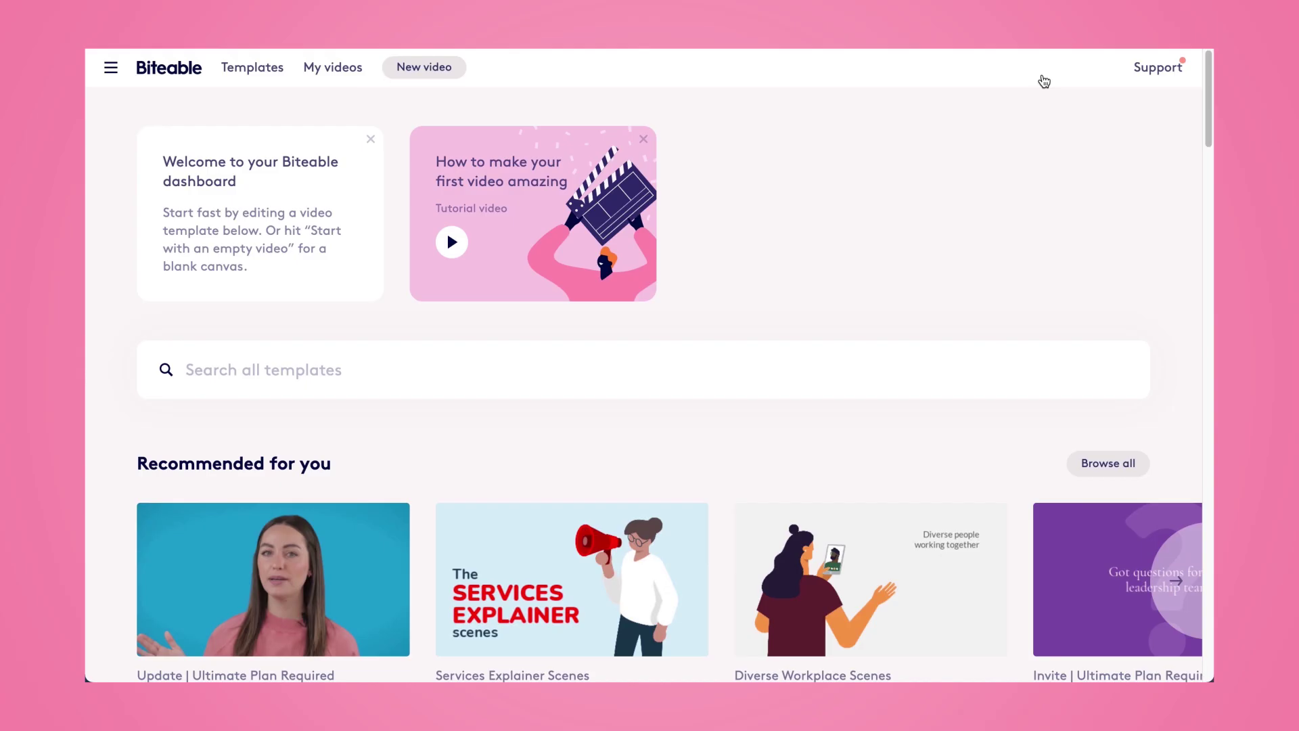
pyautogui.click(729, 378)
pyautogui.write('sales')
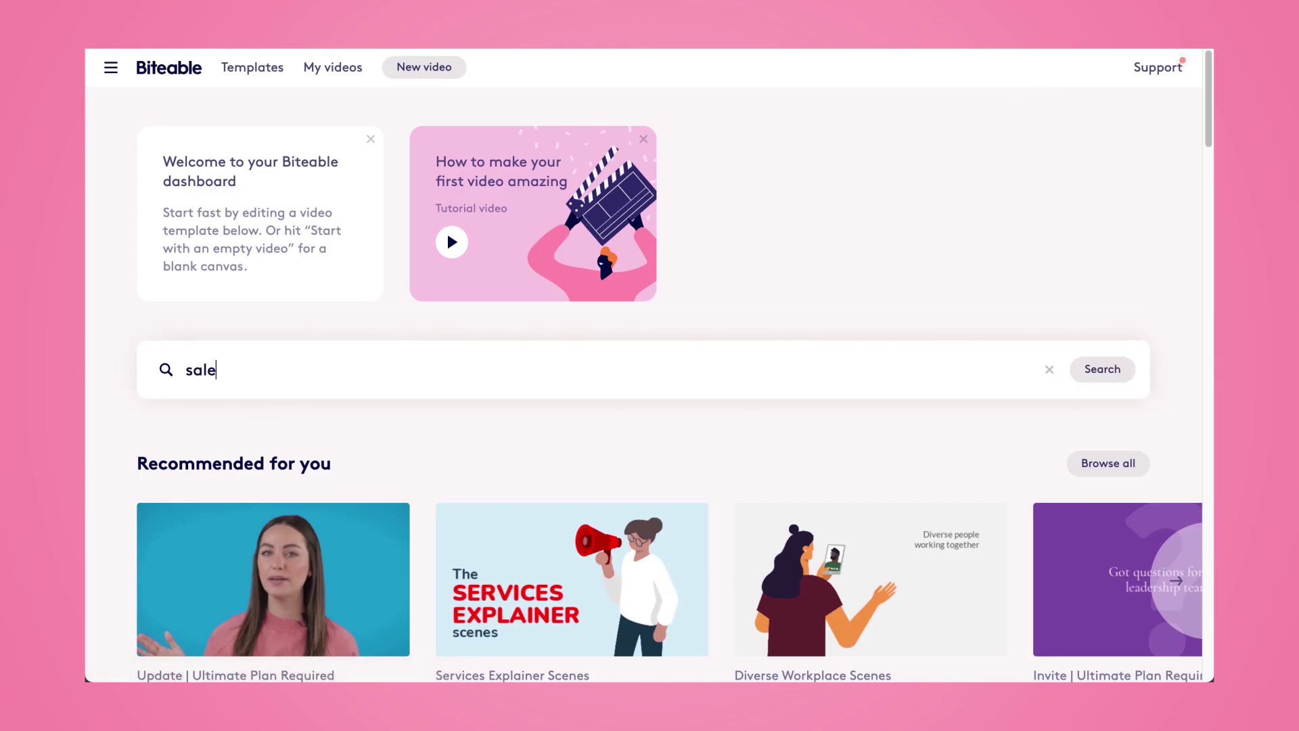
pyautogui.press('Return')
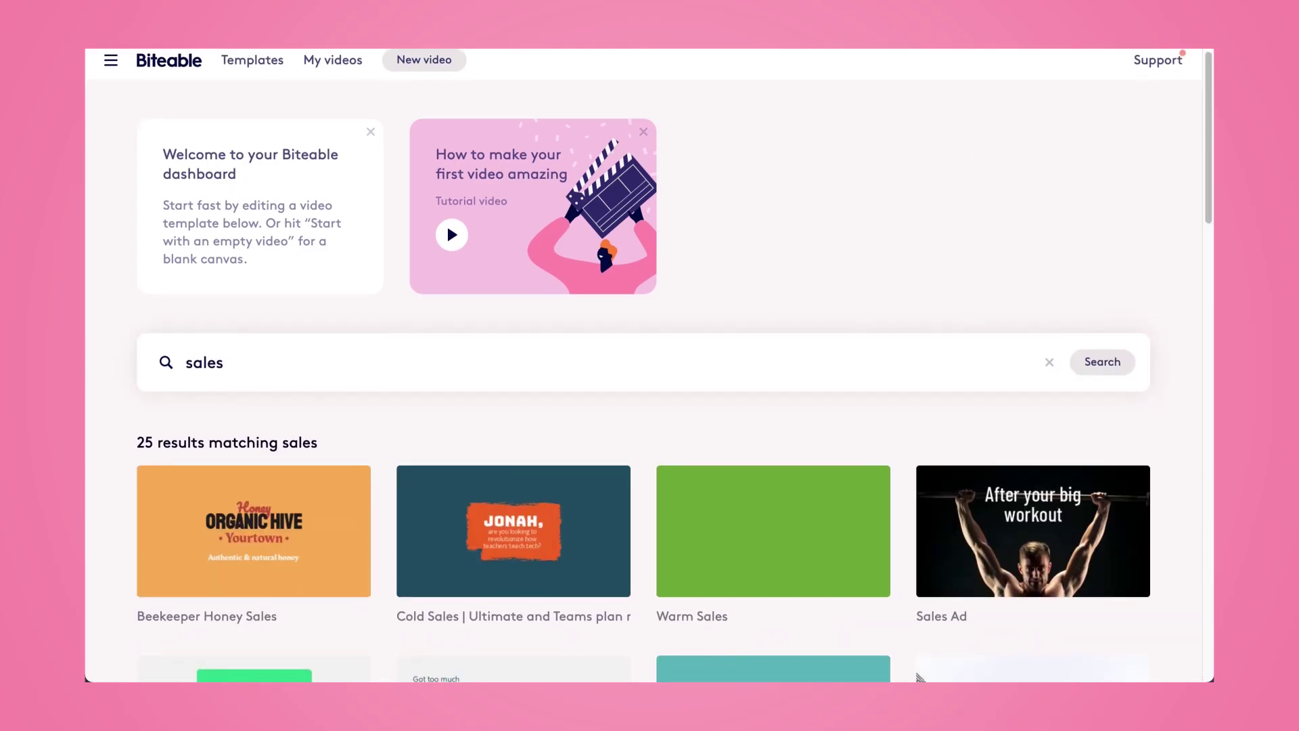
pyautogui.scroll(-1, 371, 433)
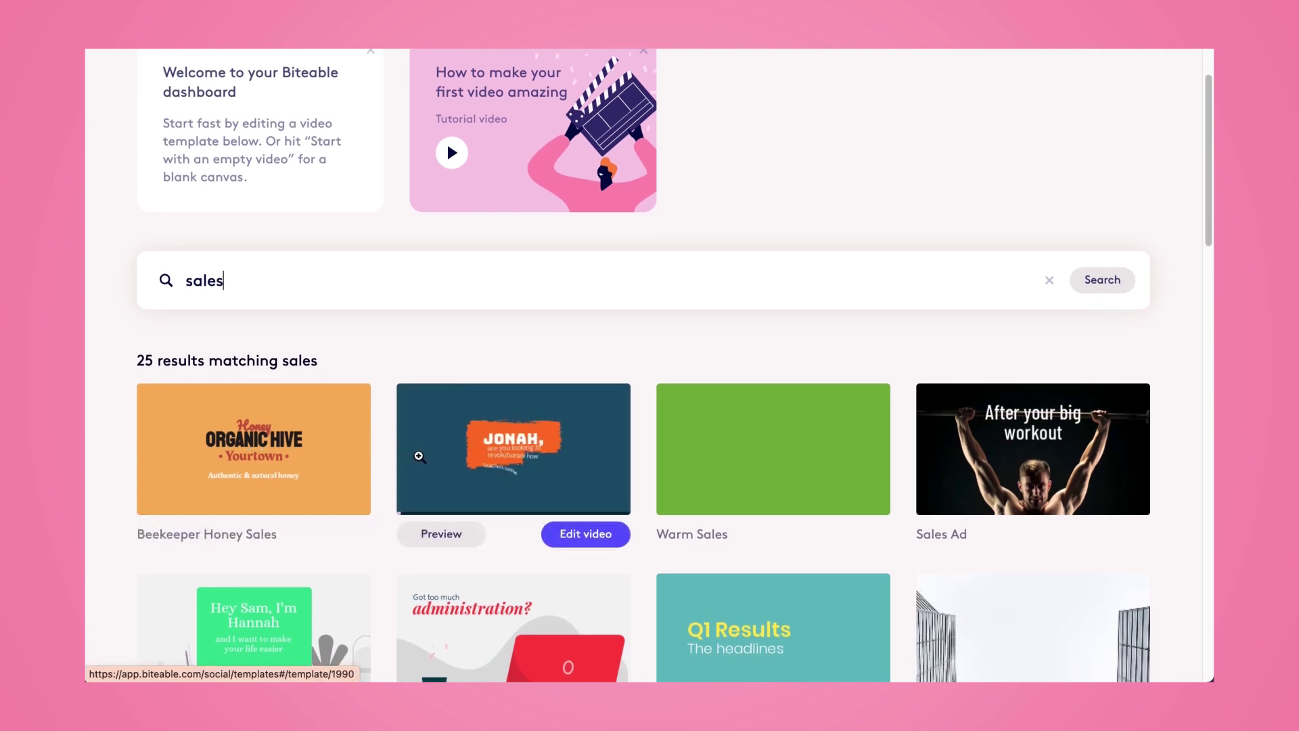
pyautogui.click(572, 535)
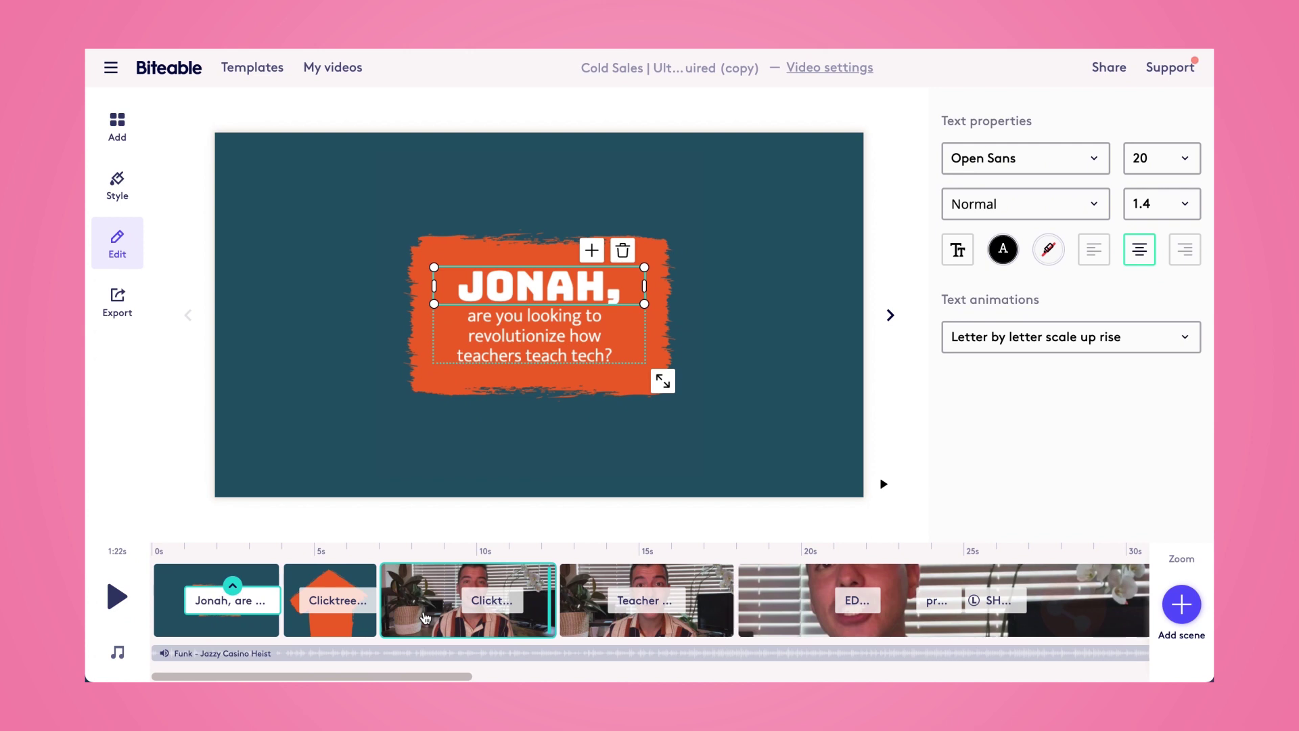
# Delete the two presenter footage scenes that directly follow the Clicktree scene, including the one captioned Teacher Tech
pyautogui.click(425, 617)
pyautogui.click(468, 585)
pyautogui.click(464, 527)
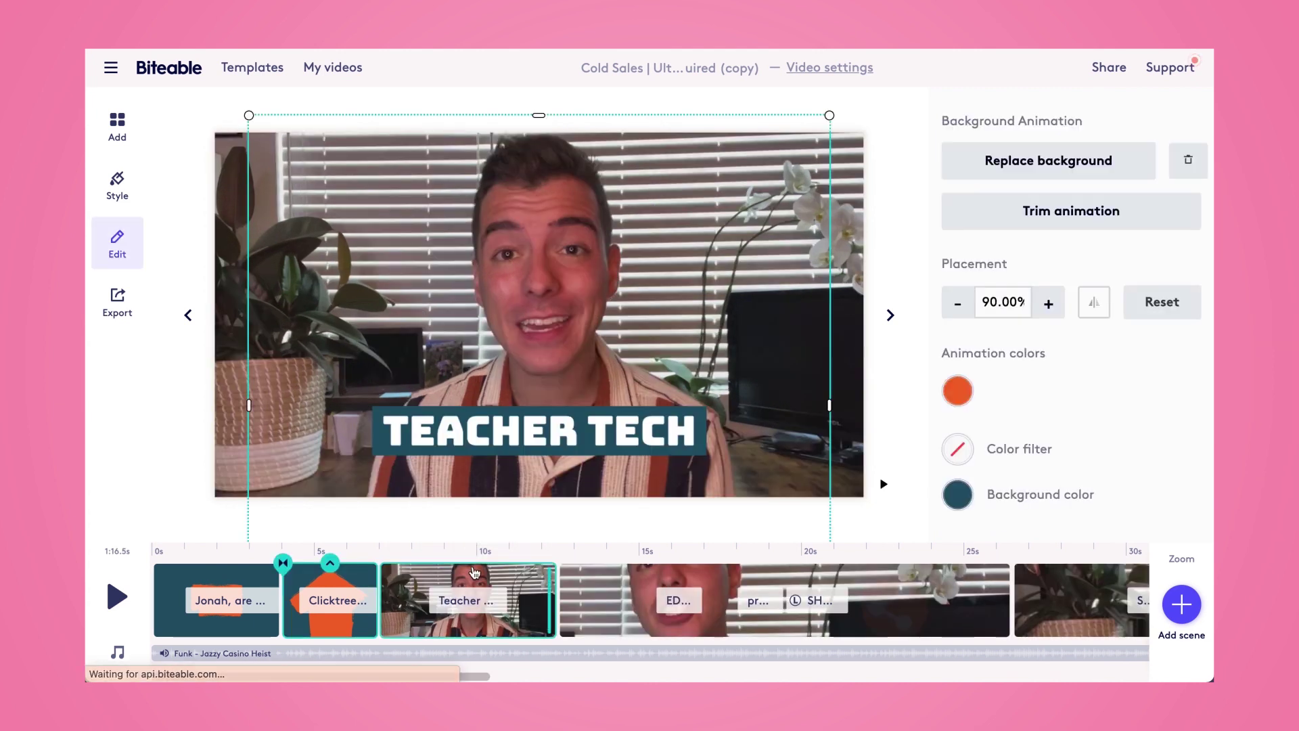
pyautogui.click(468, 567)
pyautogui.click(468, 564)
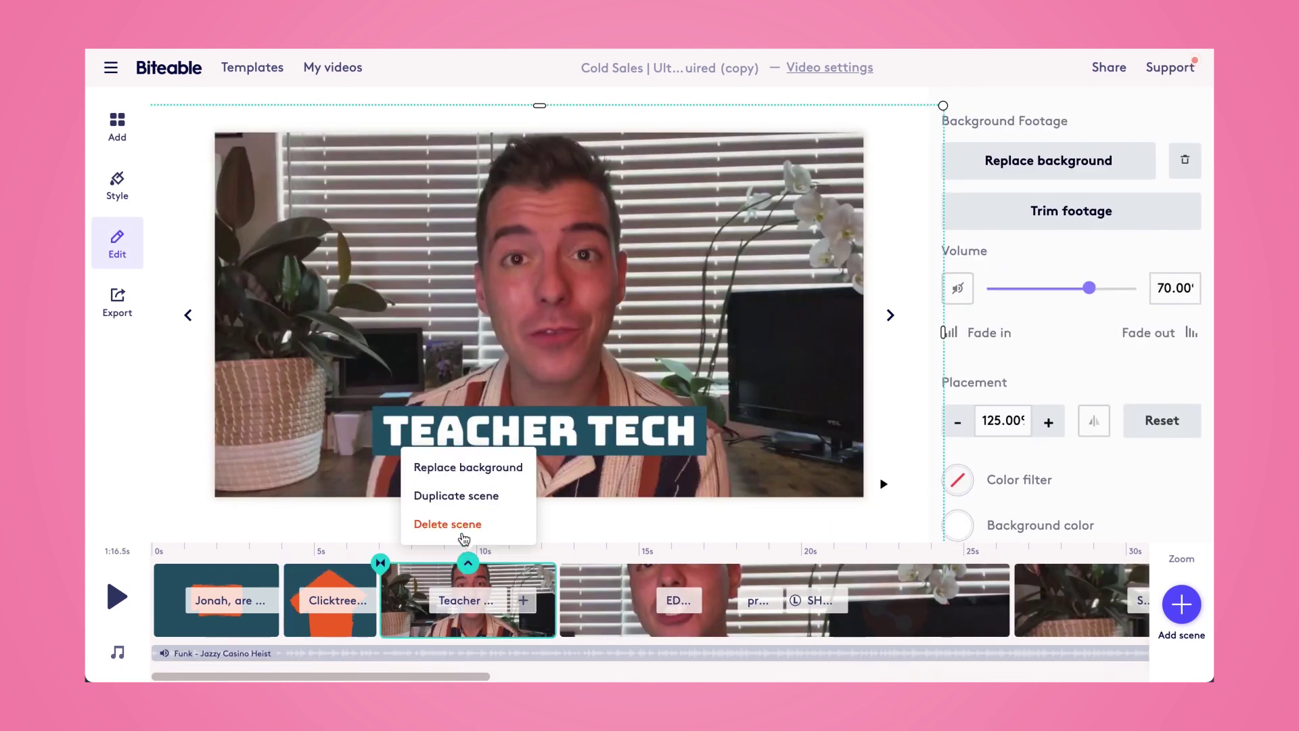
pyautogui.click(457, 523)
# Delete the three remaining presenter footage scenes between the Clicktree scene and the "Teach the way" scene
pyautogui.click(485, 591)
pyautogui.click(604, 565)
pyautogui.click(594, 521)
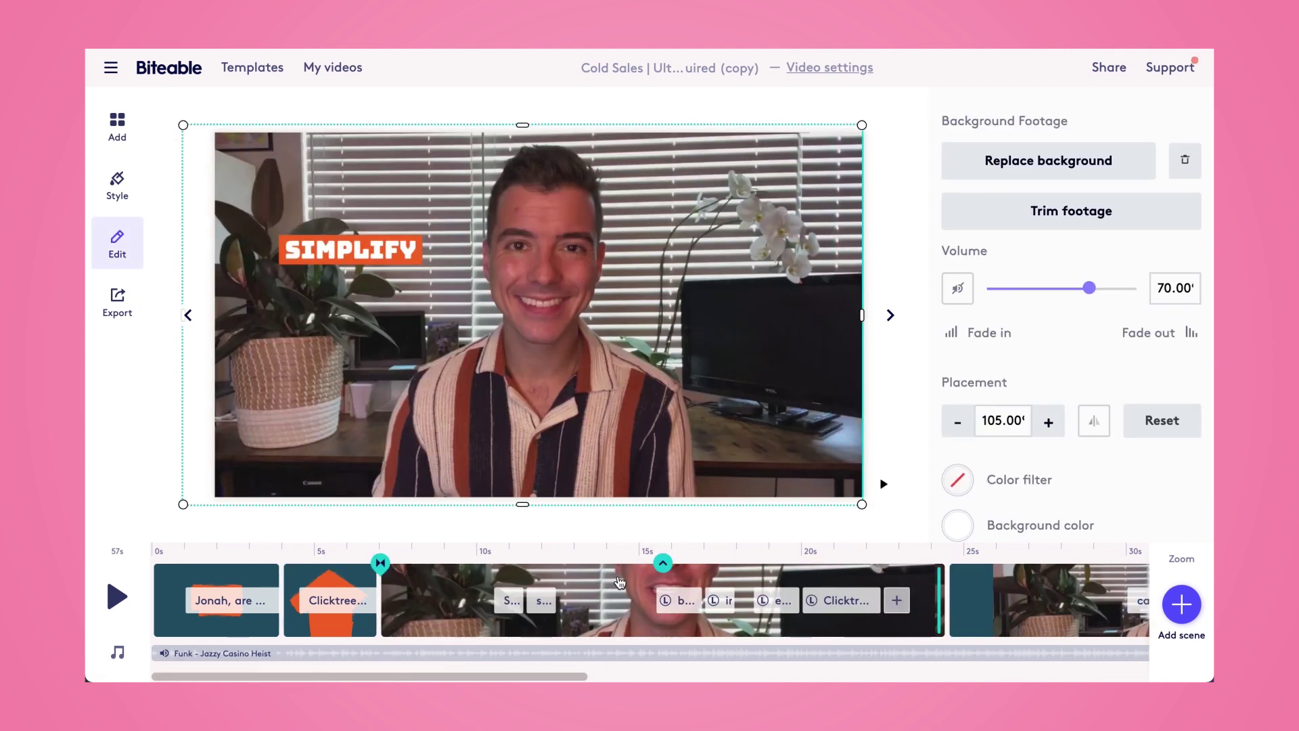
pyautogui.click(663, 562)
pyautogui.click(662, 522)
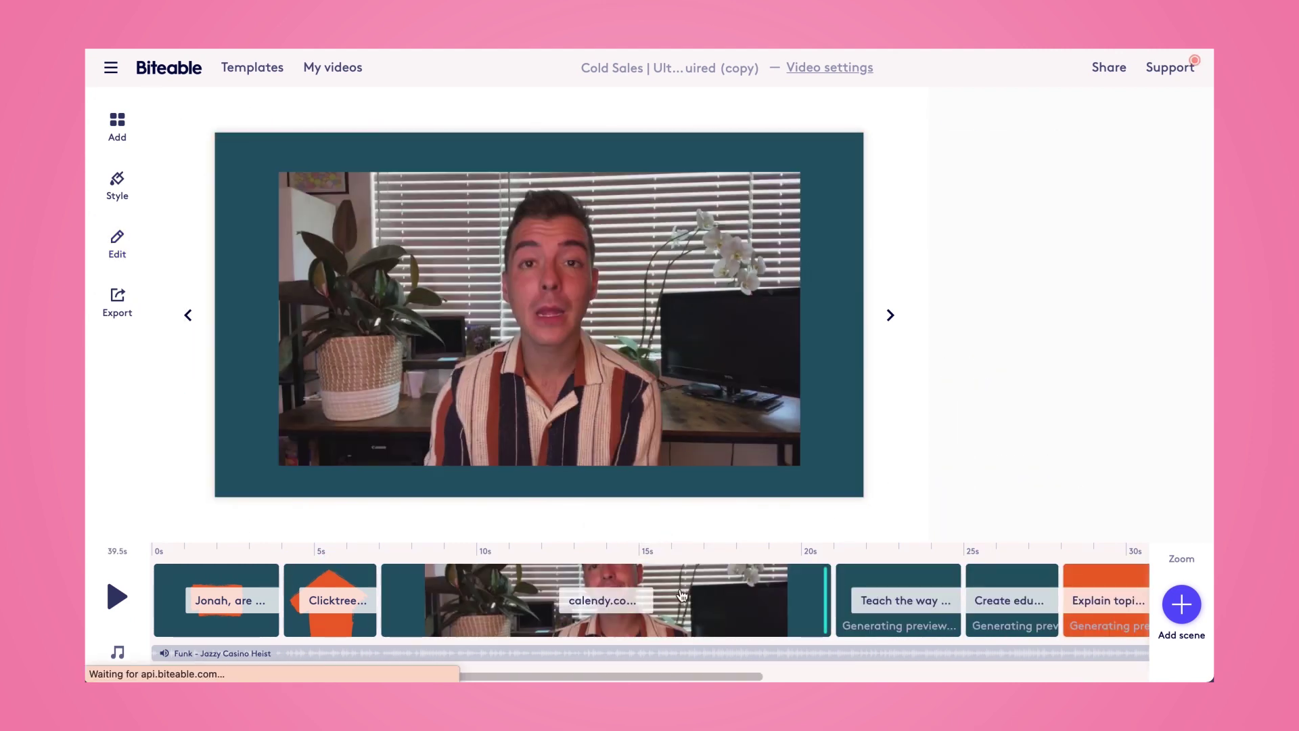
pyautogui.click(605, 566)
pyautogui.click(595, 522)
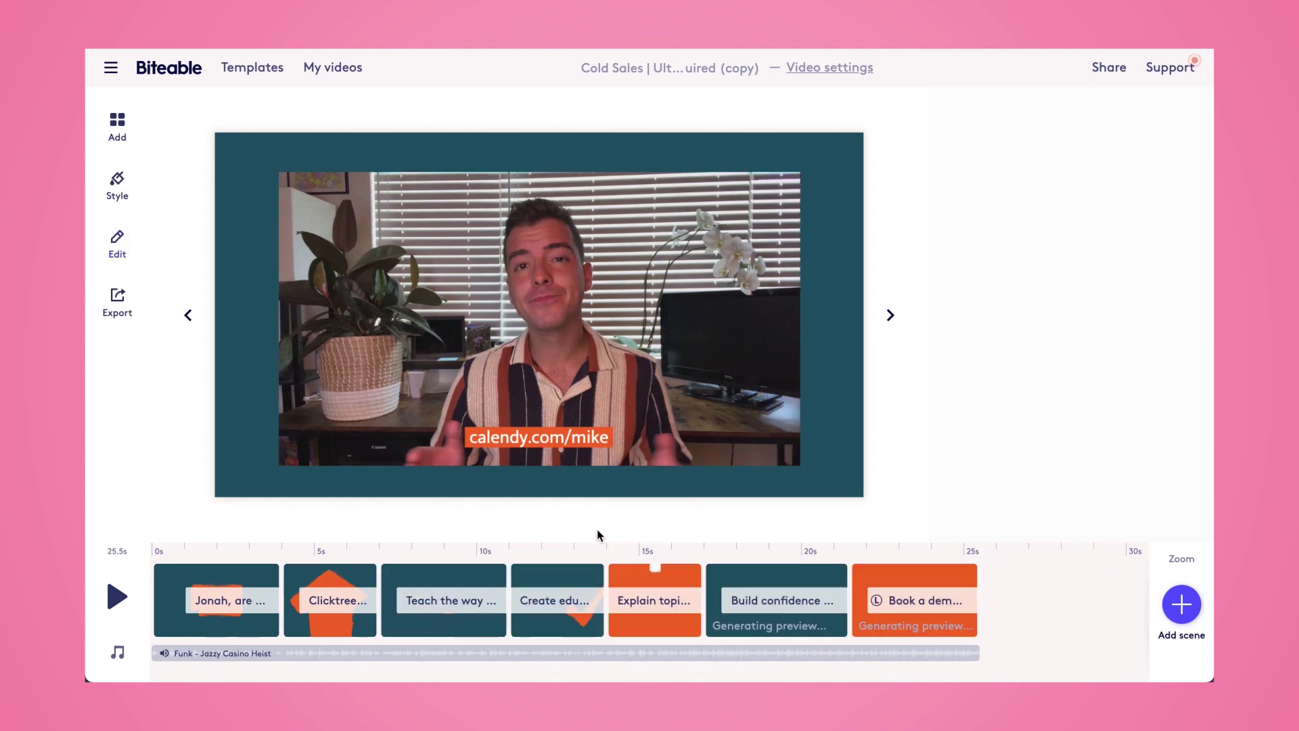
# Insert the six uploaded webcam clips as new scenes after the Clicktree scene, in reverse of their order in the uploads
pyautogui.click(1180, 614)
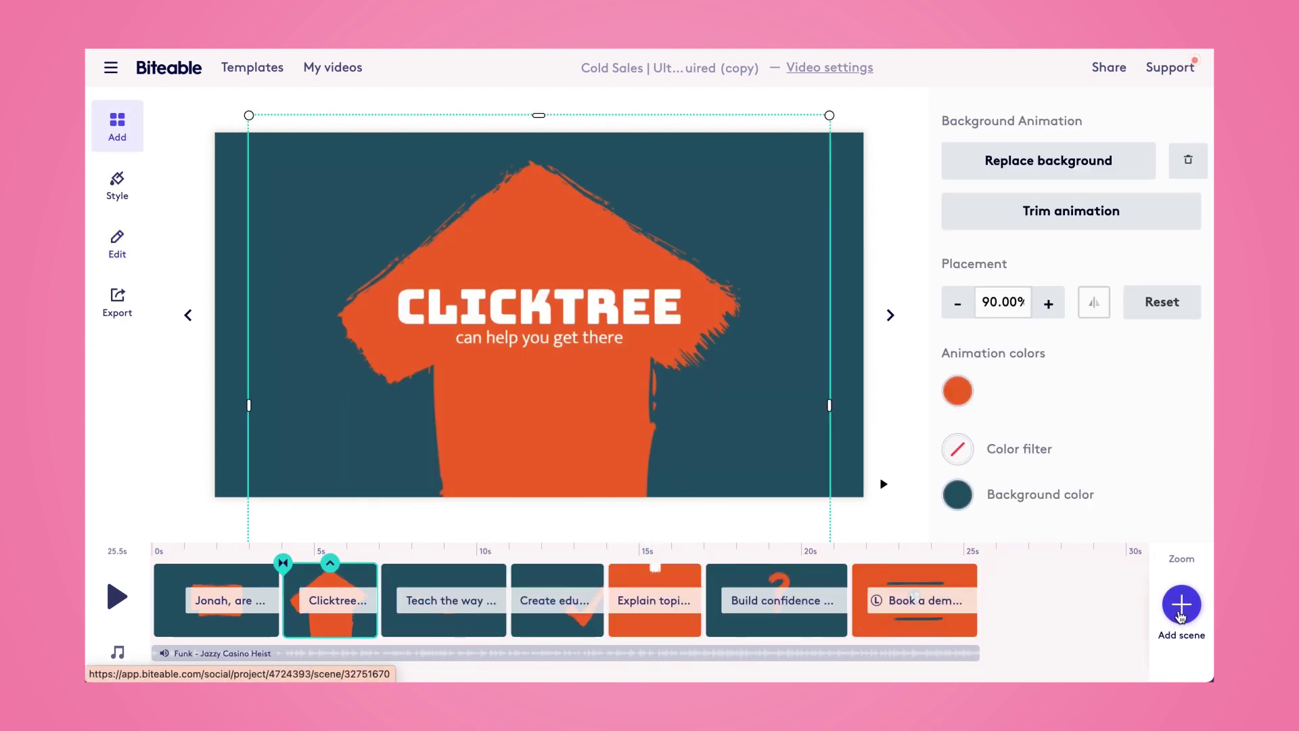
pyautogui.click(243, 318)
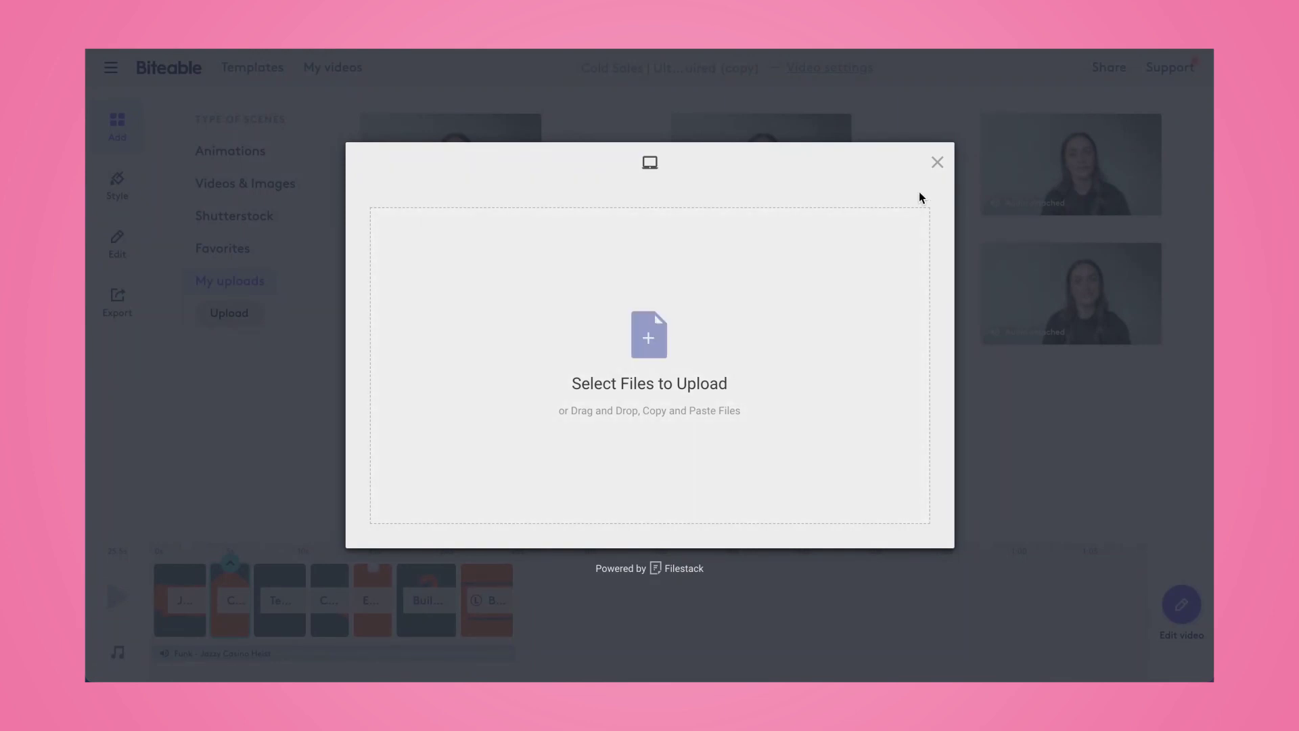
pyautogui.click(940, 165)
pyautogui.click(1035, 283)
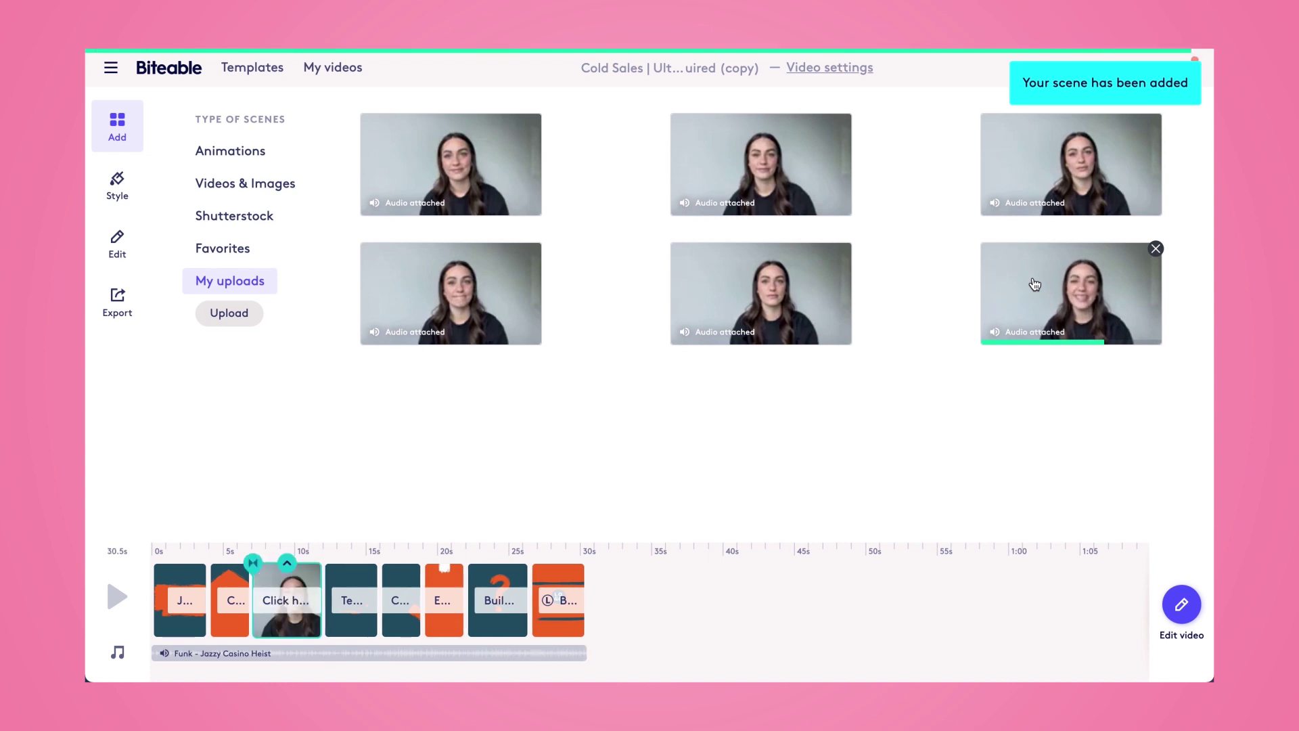
pyautogui.click(775, 294)
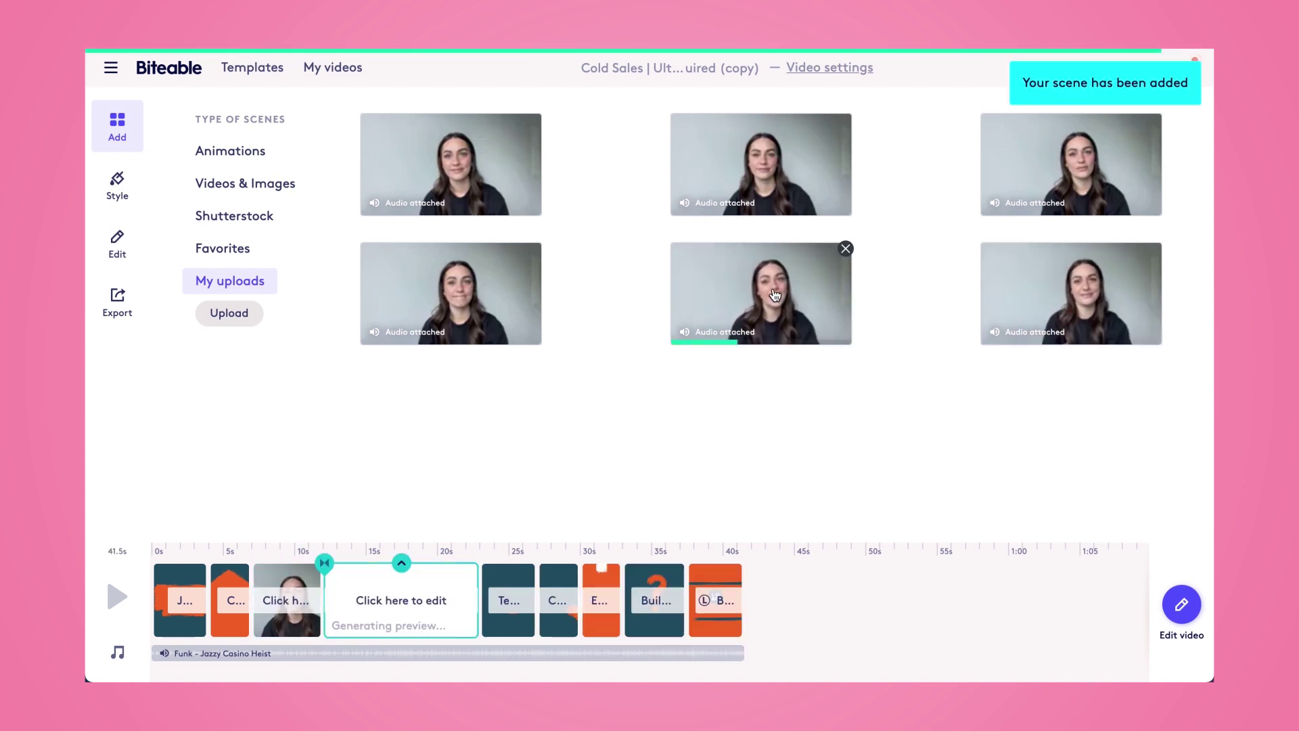
pyautogui.click(502, 305)
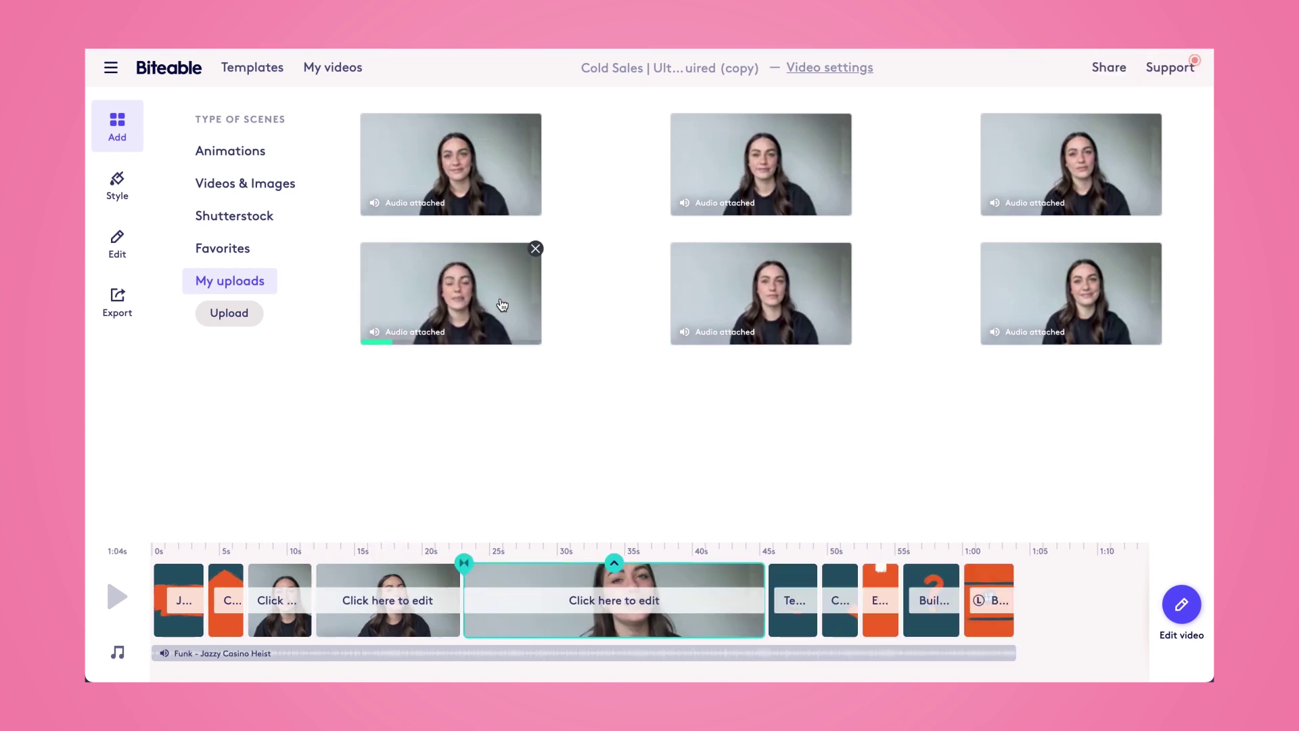
pyautogui.click(1043, 185)
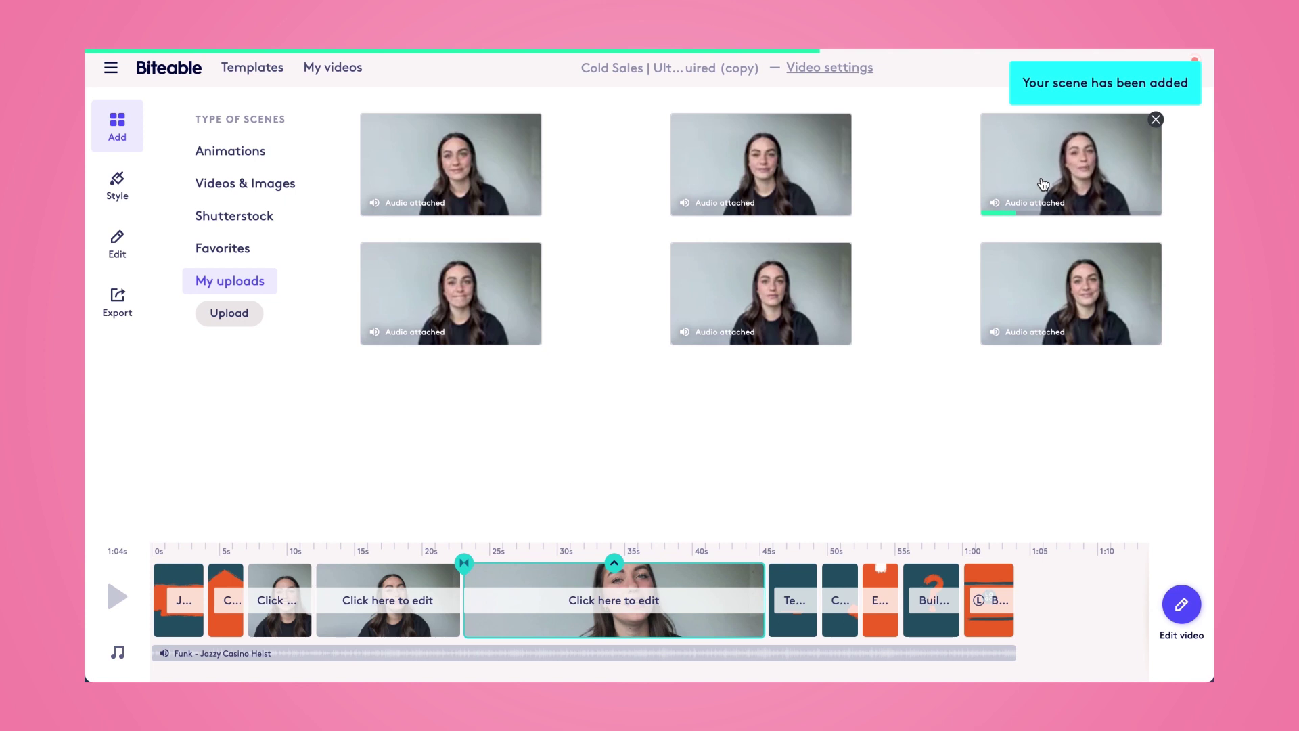
pyautogui.click(791, 168)
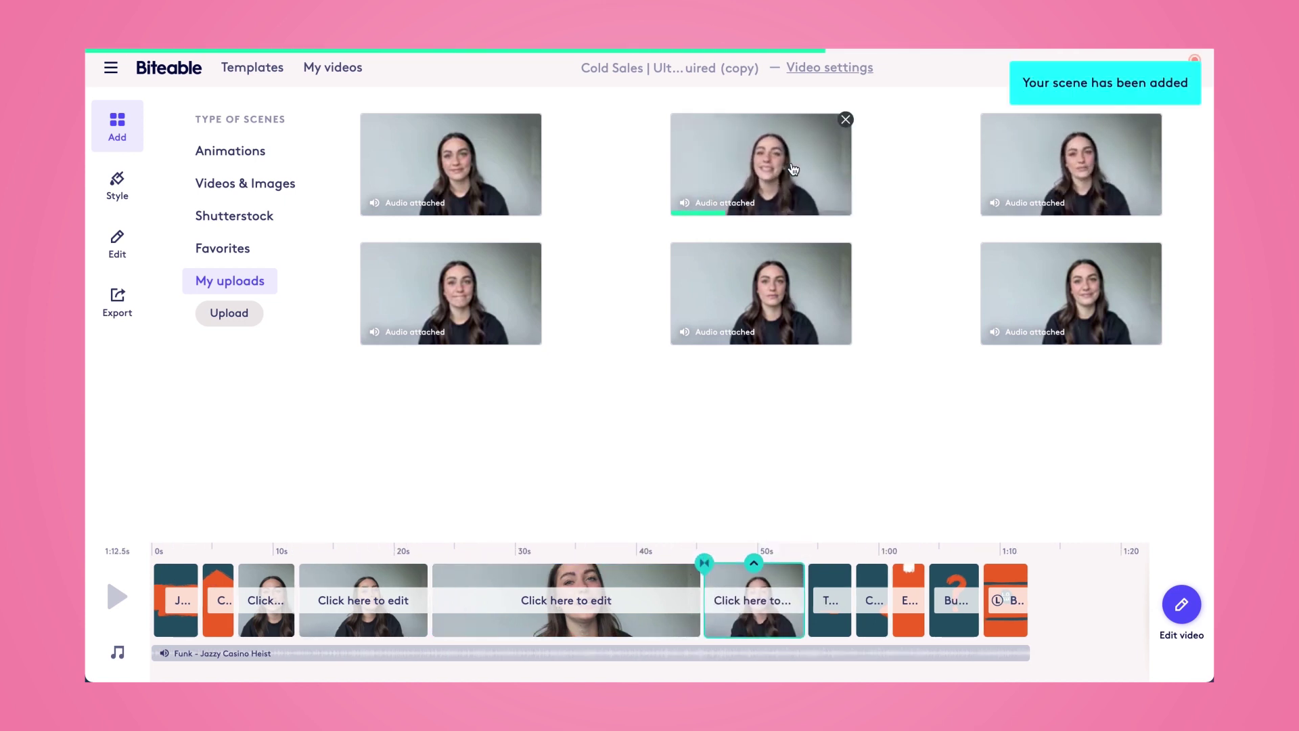
pyautogui.click(491, 169)
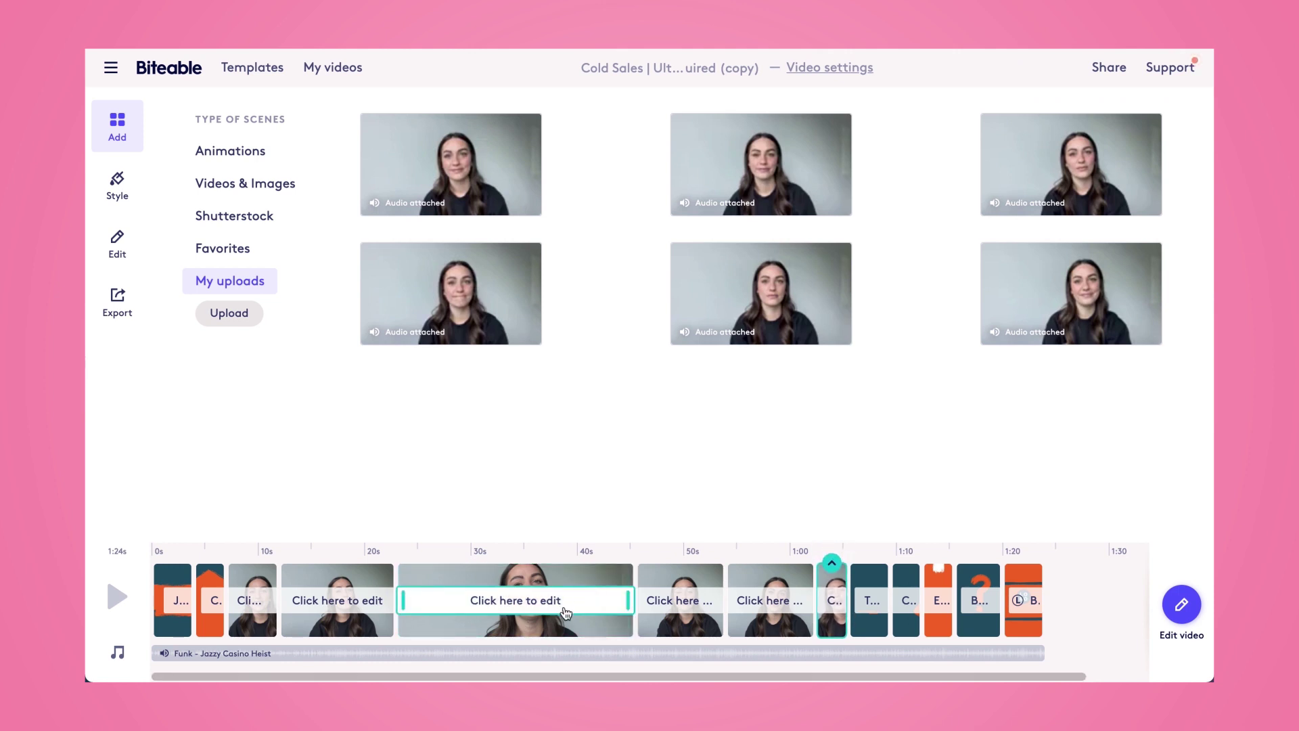
# Replace the recipient's first name in the opening scene's heading, keeping the comma
pyautogui.click(178, 631)
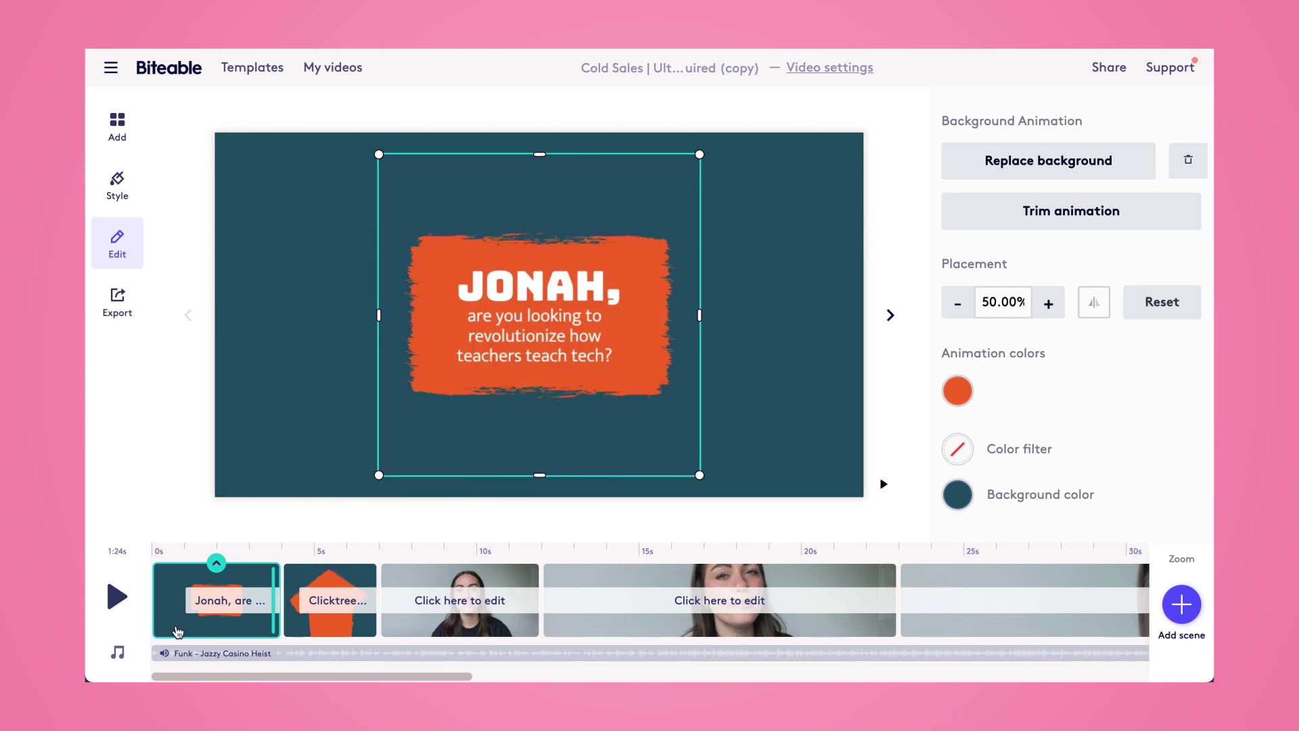
pyautogui.click(531, 292)
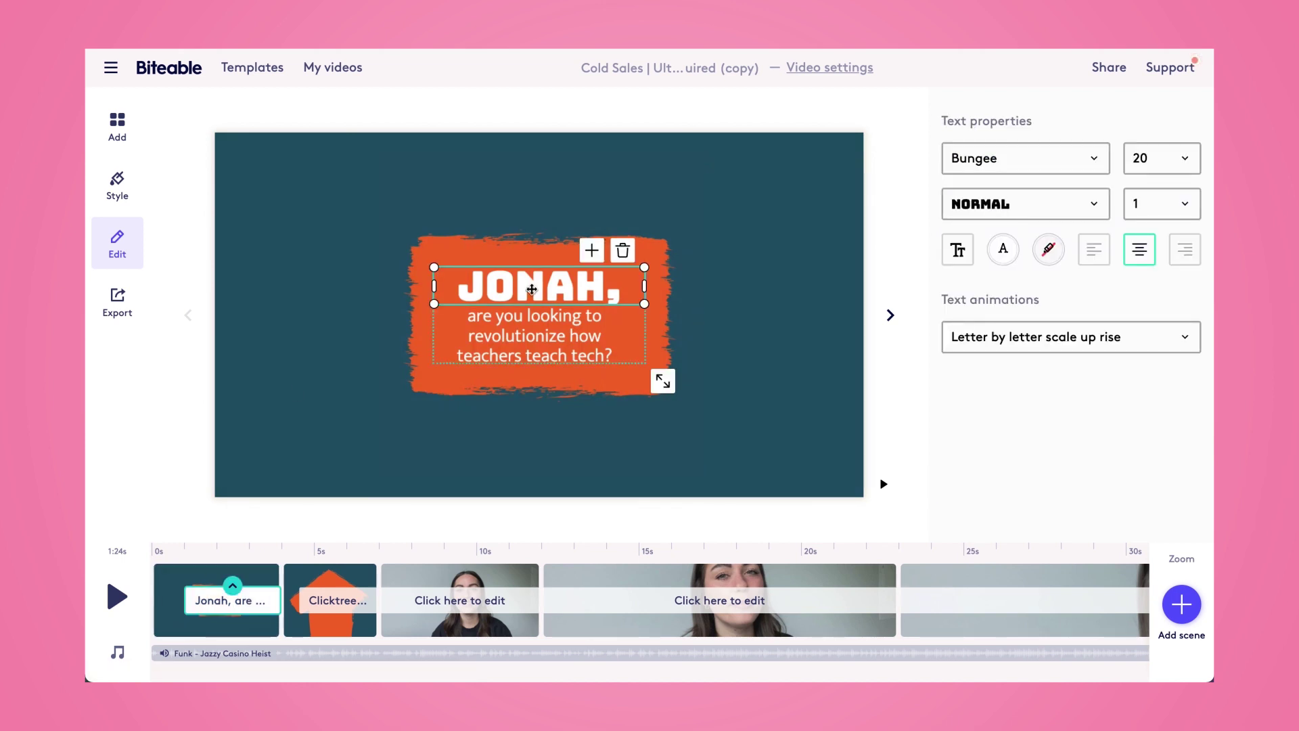
pyautogui.doubleClick(531, 289)
pyautogui.write('Christine')
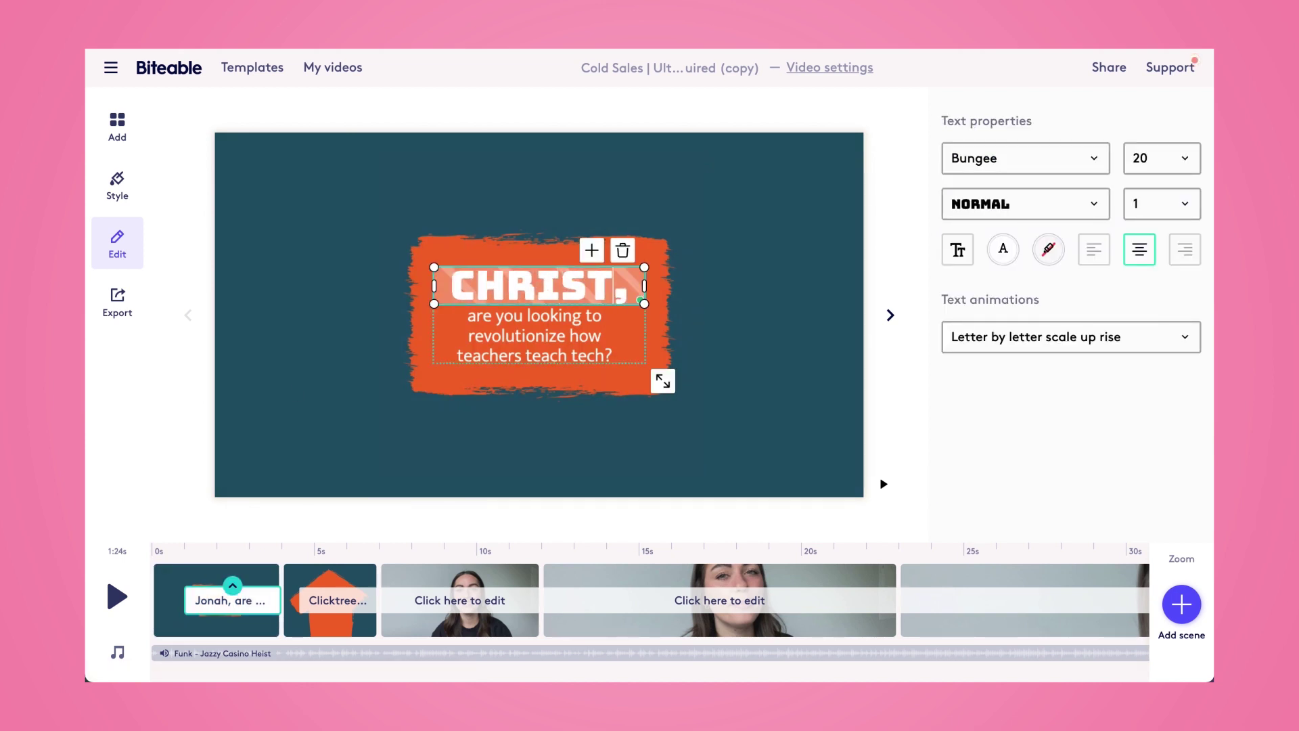
# Set the opening heading's font size to 18, widen its text box to fit one line and centre it horizontally
pyautogui.click(1180, 164)
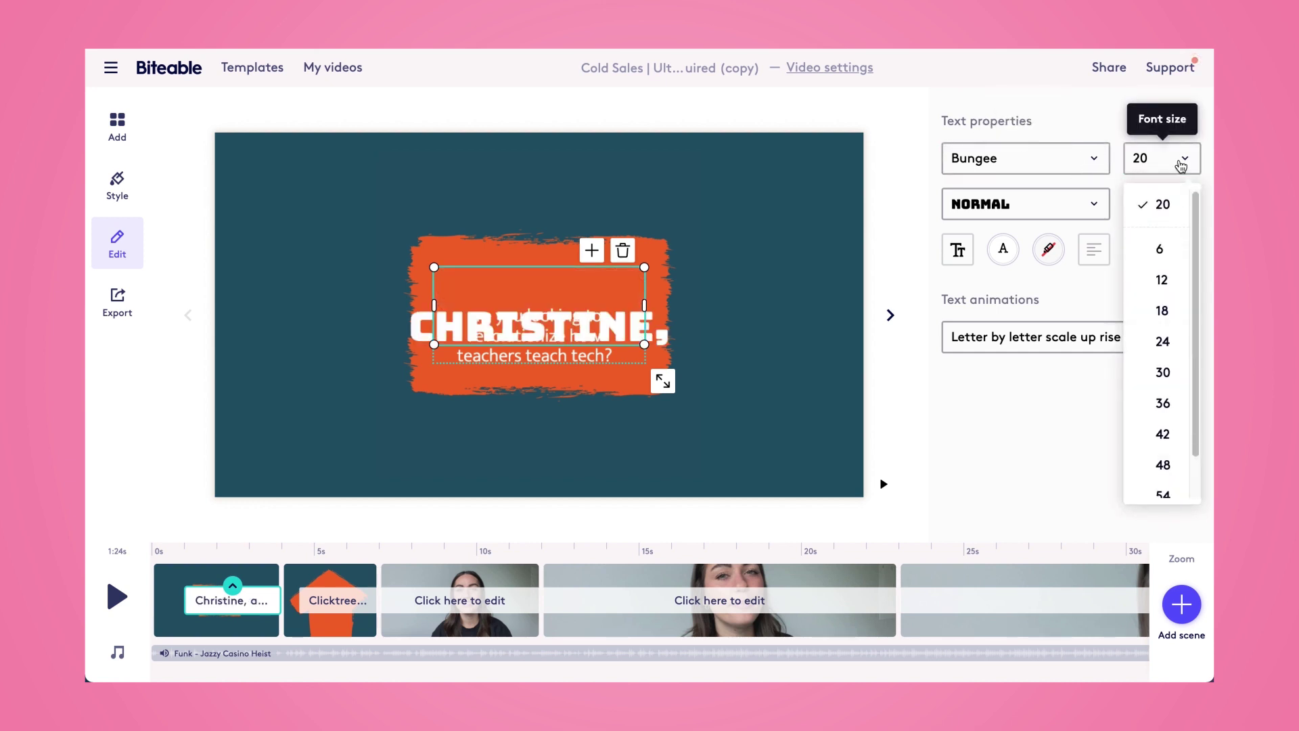
pyautogui.click(1171, 312)
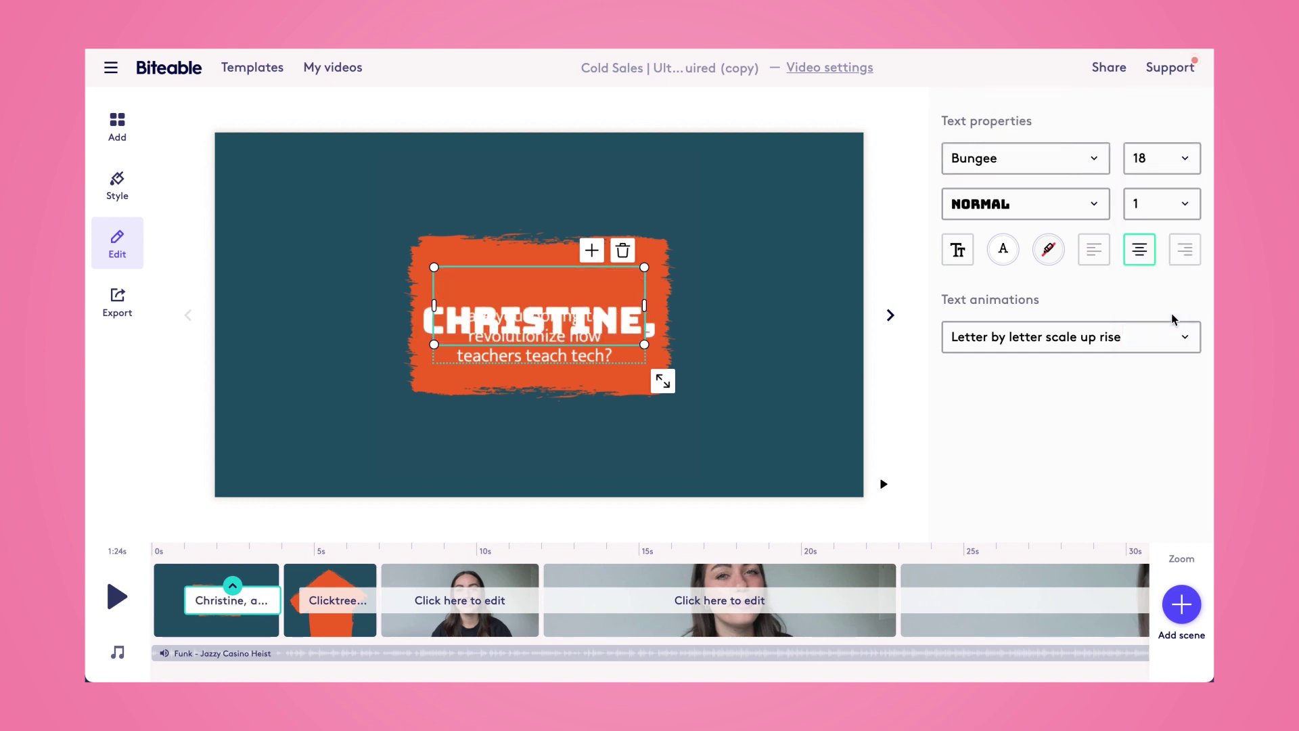
pyautogui.moveTo(648, 305); pyautogui.dragTo(672, 305)
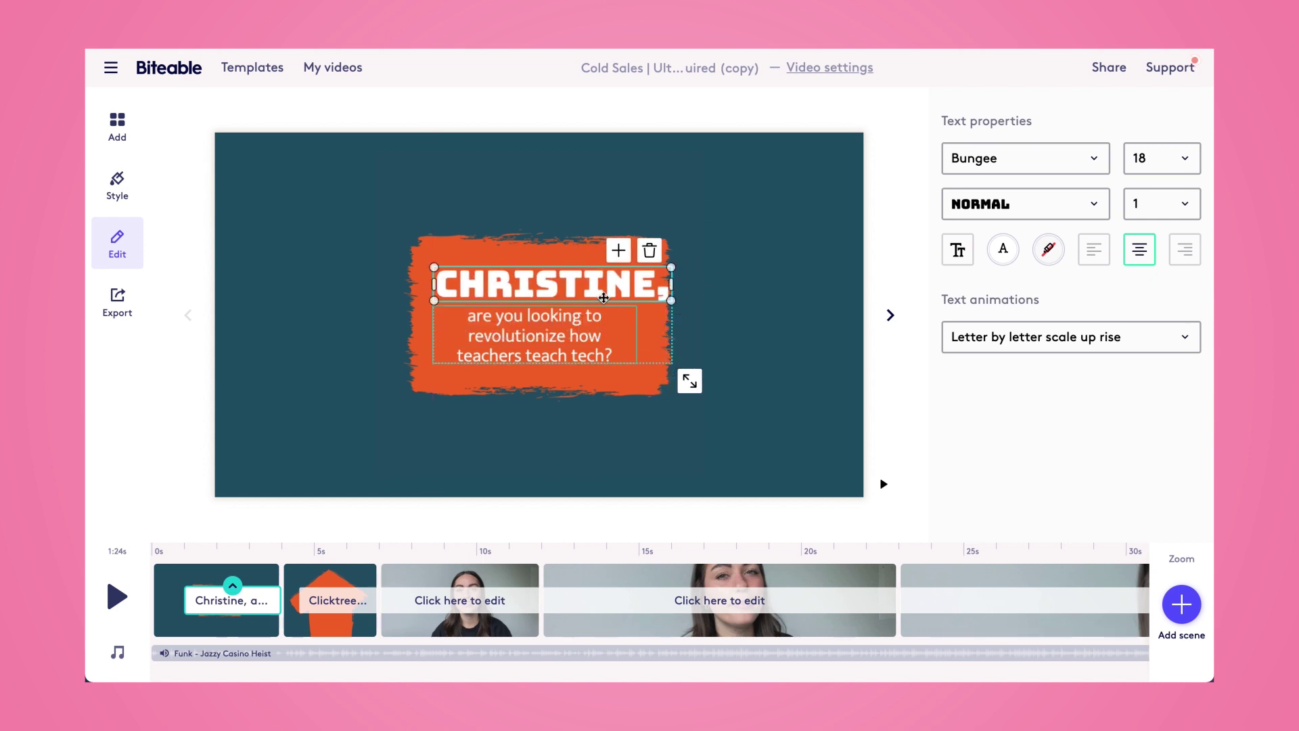
pyautogui.moveTo(525, 283); pyautogui.dragTo(519, 283)
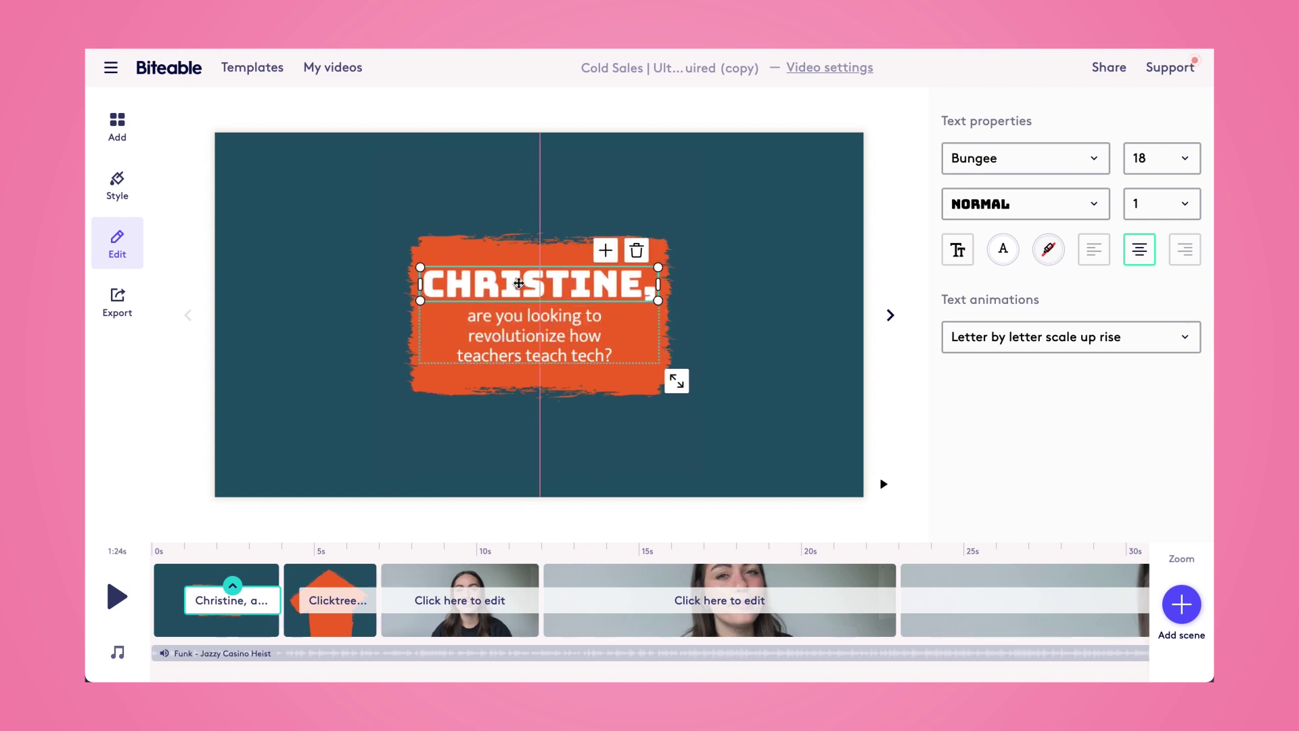
# Change the text under the opening heading to "are you looking to increase your employee engagement?"
pyautogui.doubleClick(535, 340)
pyautogui.write('are you looking to increase')
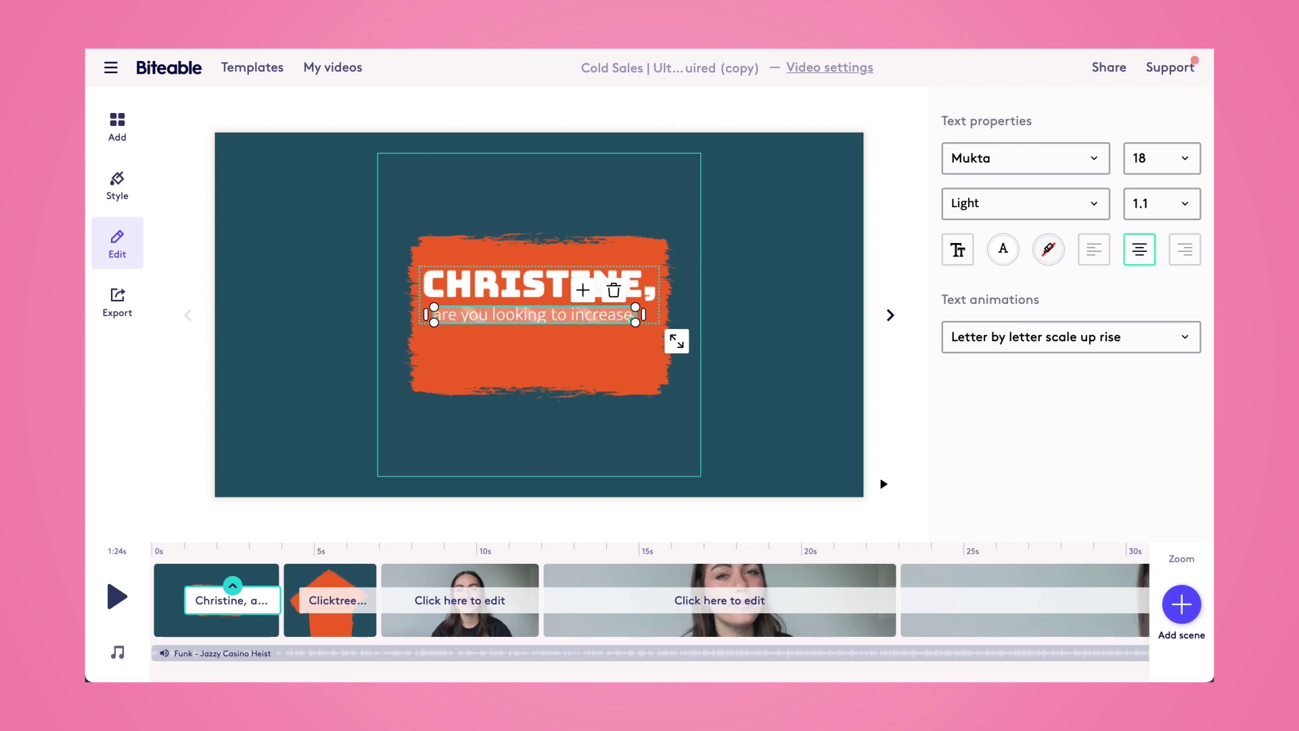
pyautogui.write(' your eng')
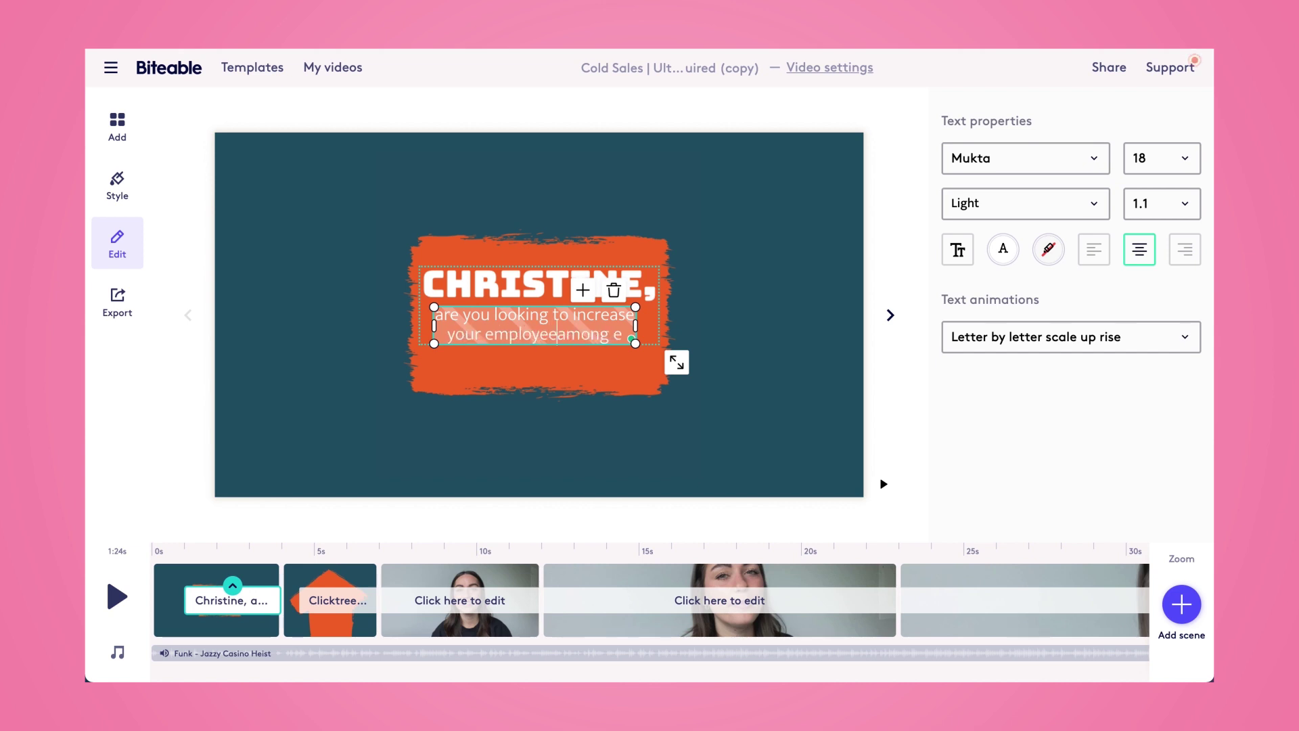
pyautogui.write('agement?')
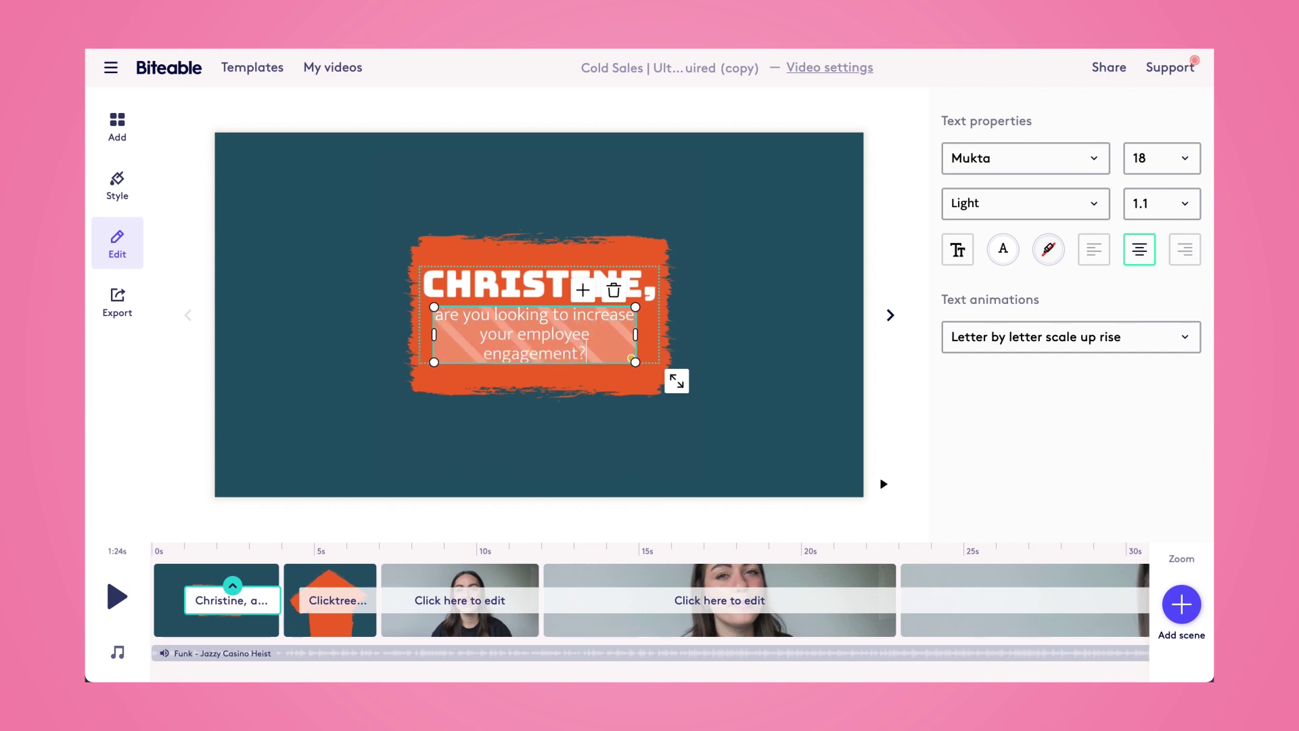
# Change the second scene's heading to "BITEABLE" and the line beneath it to "can help"
pyautogui.click(306, 632)
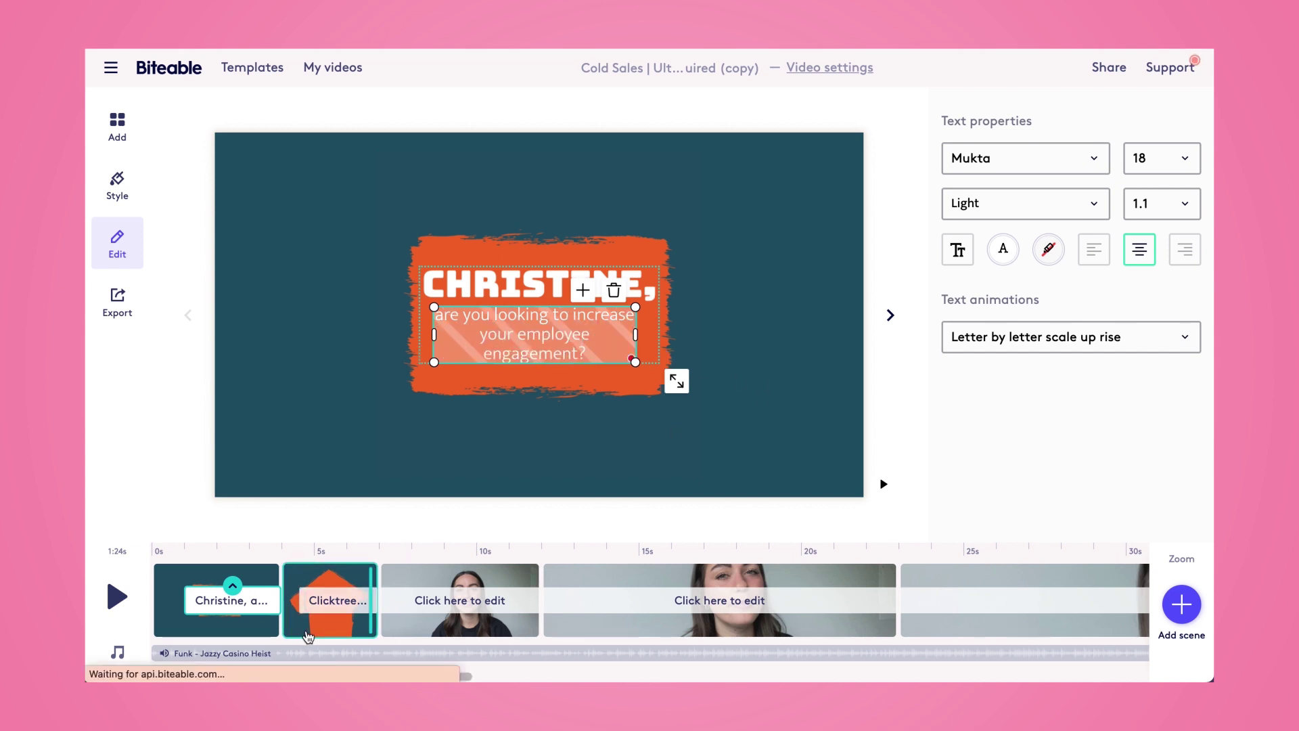
pyautogui.click(539, 307)
pyautogui.doubleClick(539, 306)
pyautogui.write('BITEABLE')
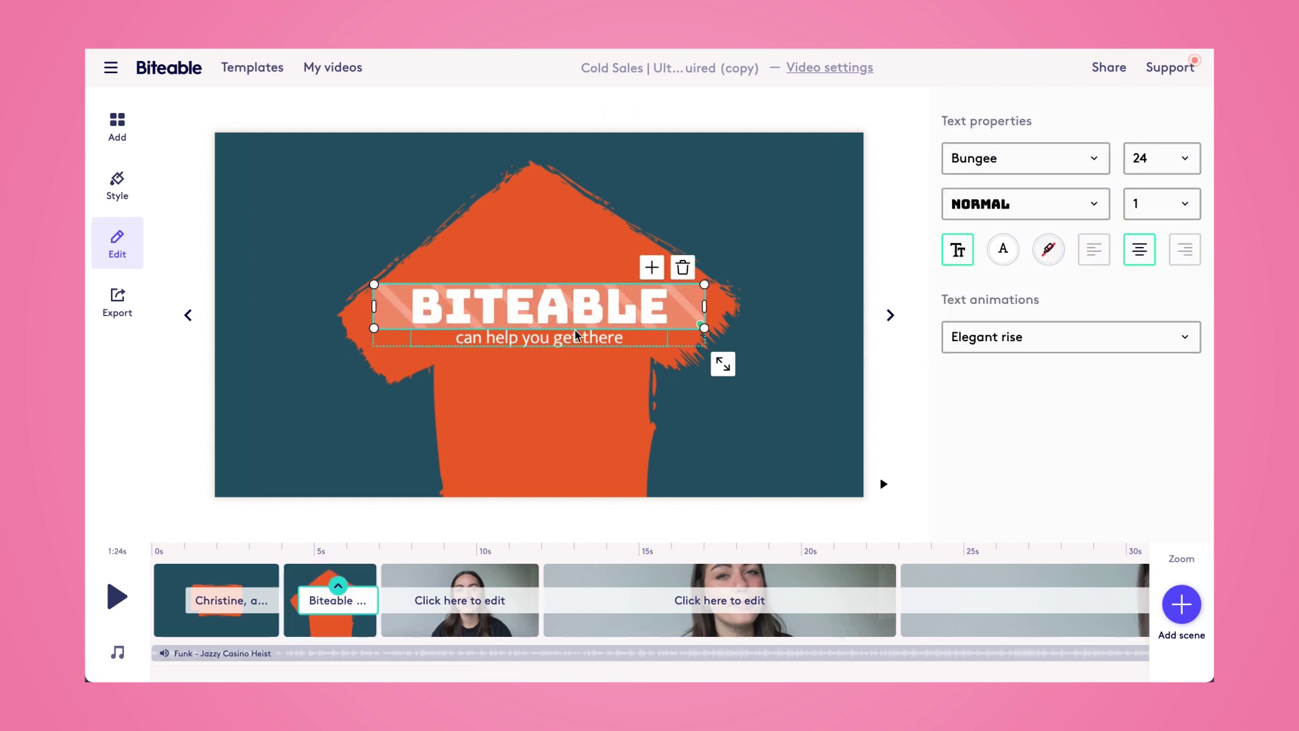
pyautogui.click(574, 334)
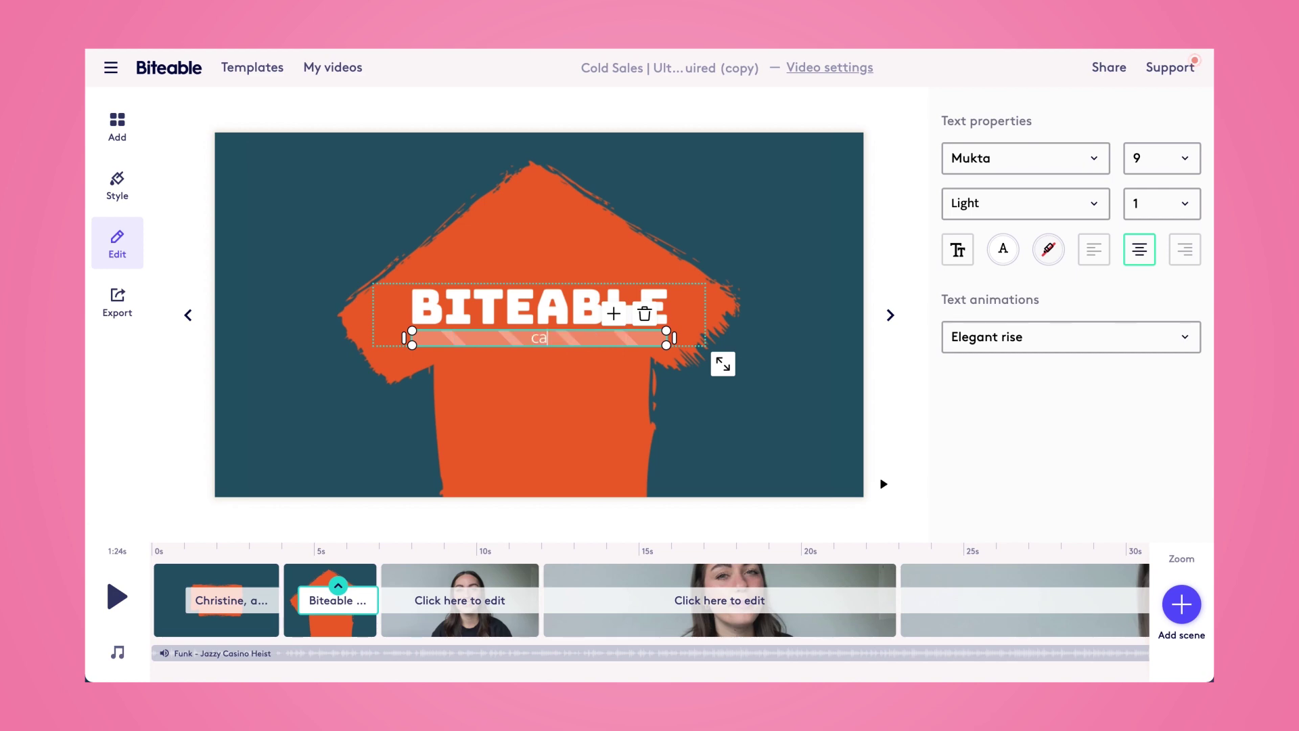
pyautogui.click(590, 365)
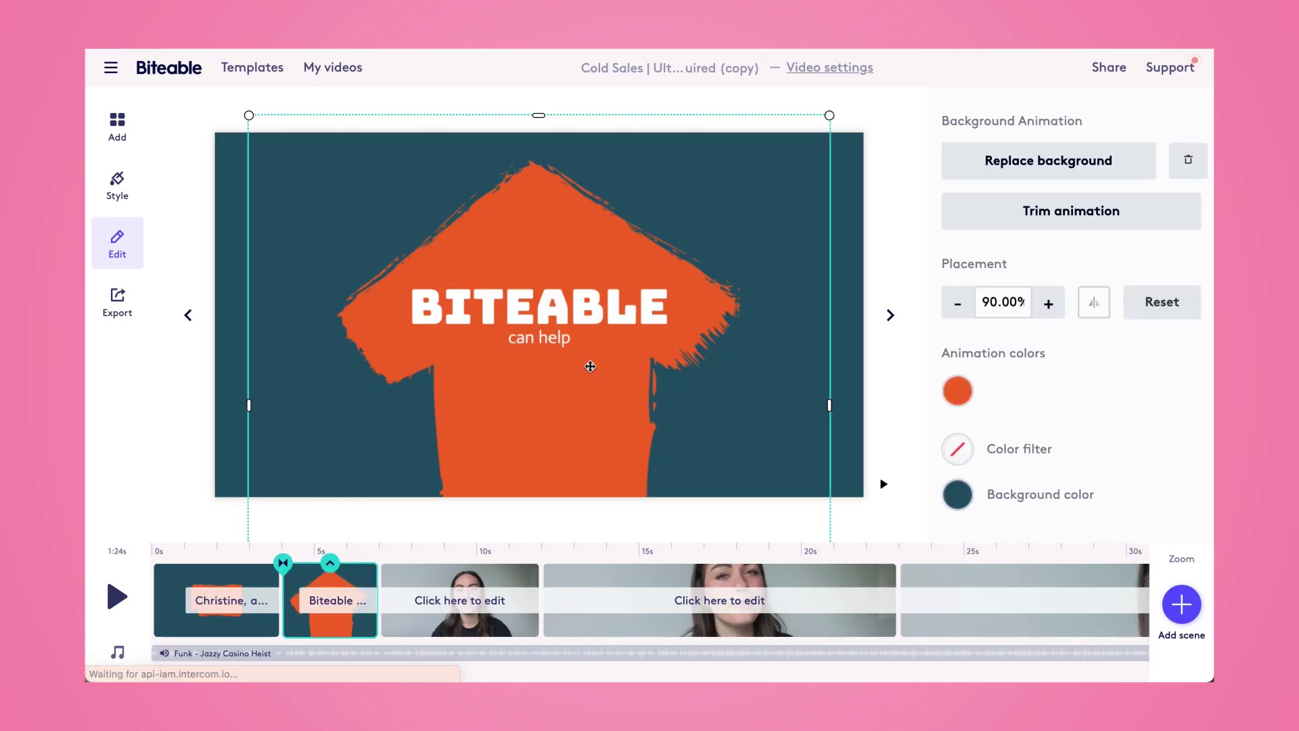
# Delete the placeholder text from the first webcam scene and preview the video from the start of that scene
pyautogui.click(510, 623)
pyautogui.click(575, 322)
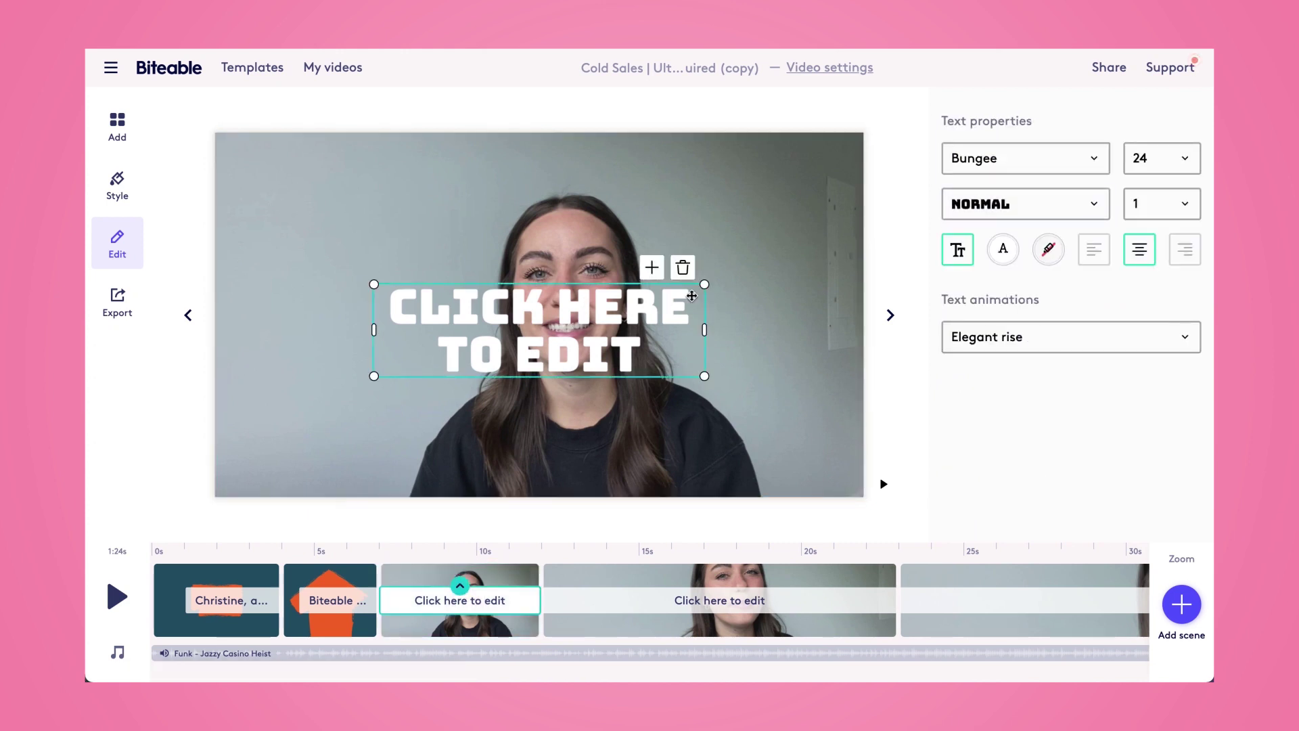
pyautogui.click(683, 269)
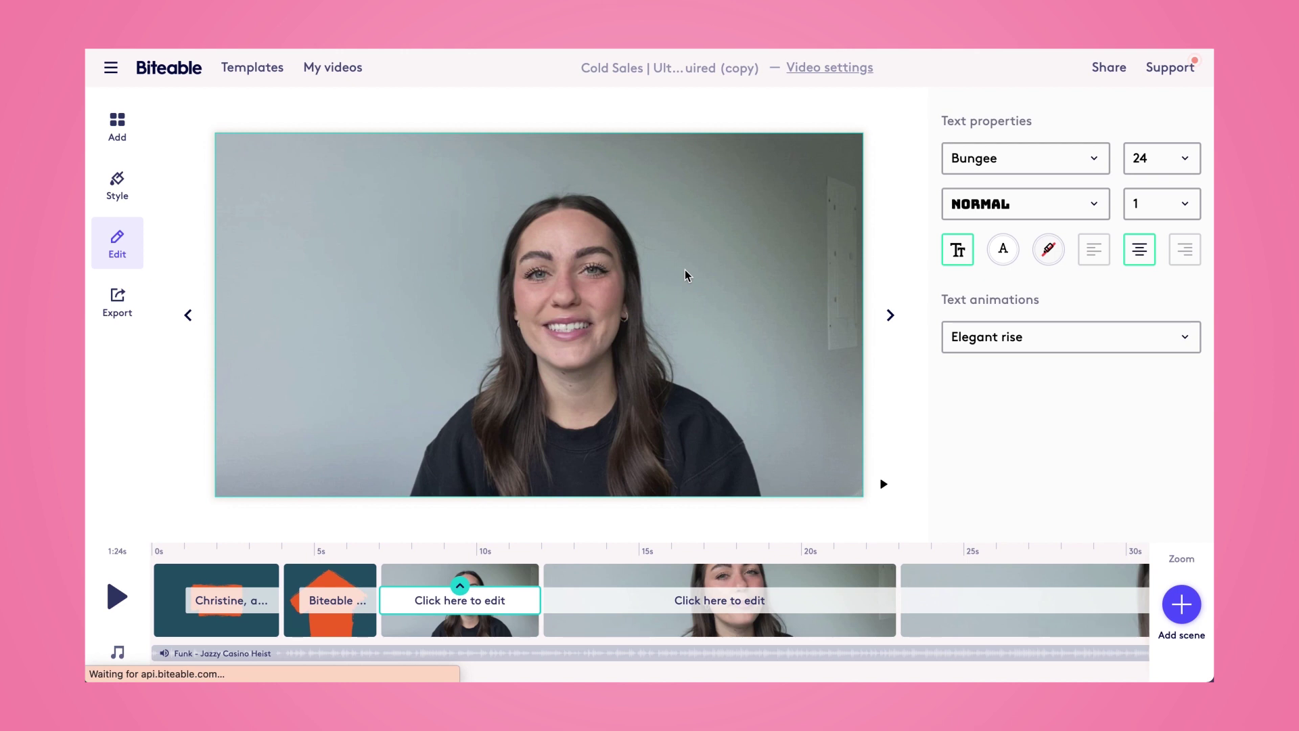
pyautogui.click(391, 553)
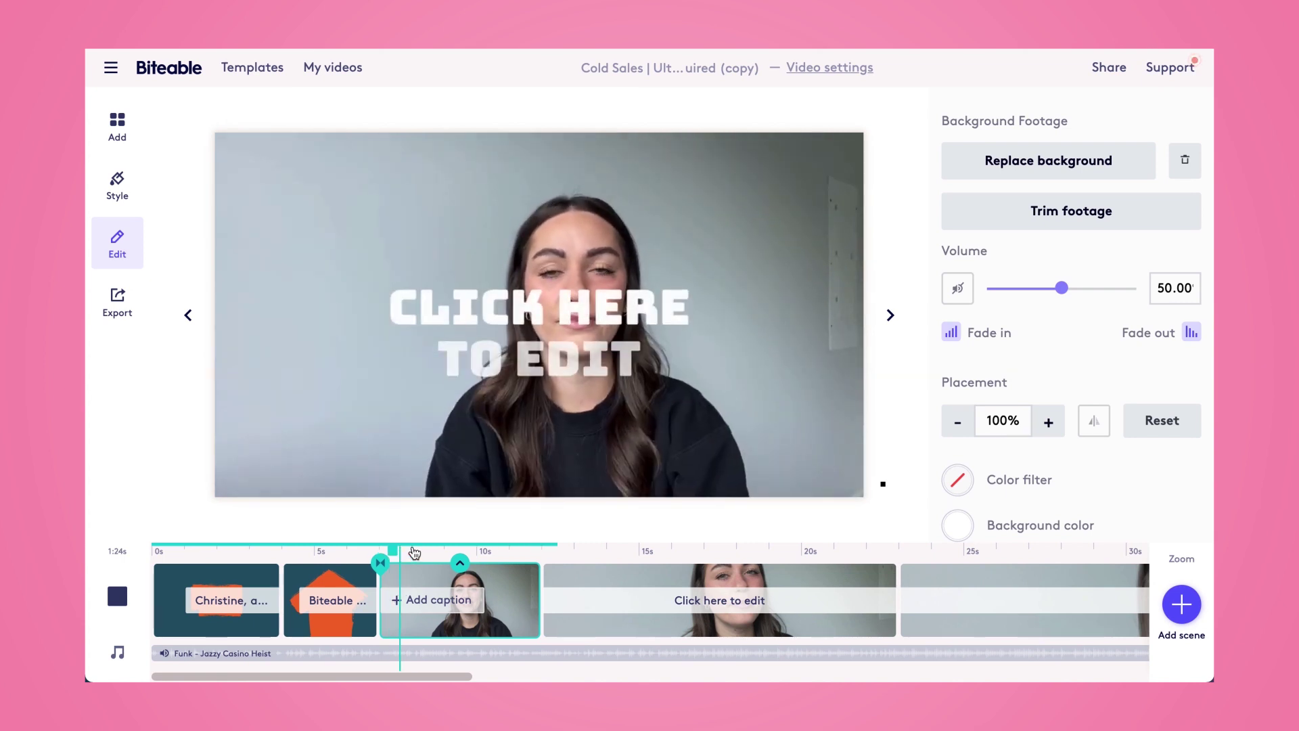
# Turn off the fade in and fade out of the first webcam clip and raise its volume to 97.5%
pyautogui.click(433, 559)
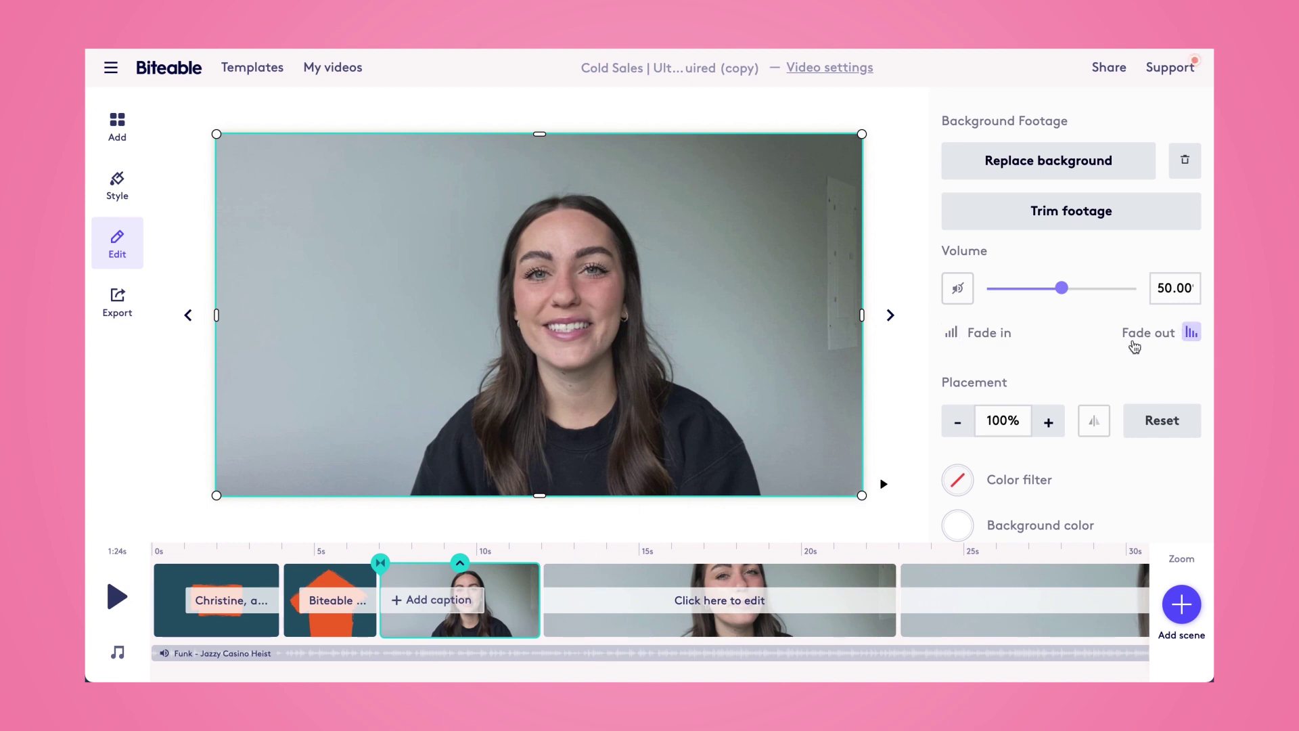
pyautogui.moveTo(1067, 292); pyautogui.dragTo(1132, 294)
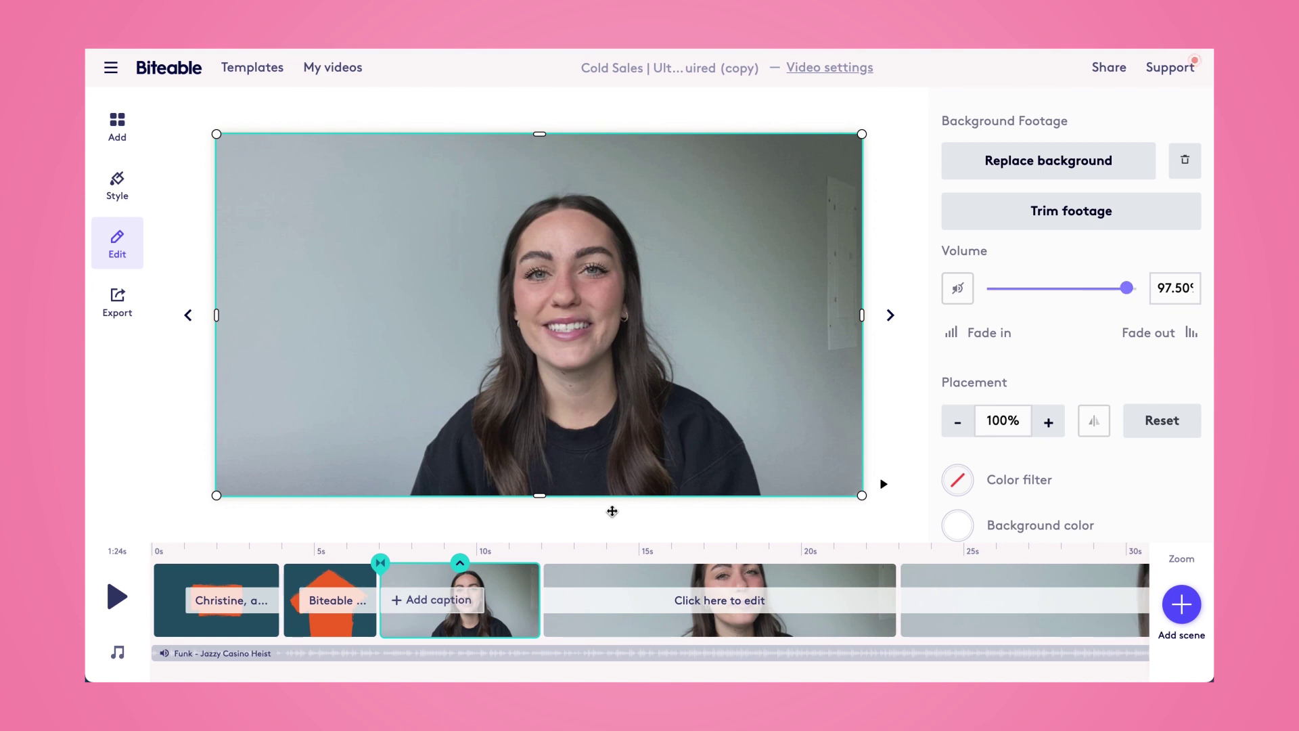
# Preview the second webcam scene and change its placeholder text to "We can help you achieve your mission"
pyautogui.click(601, 609)
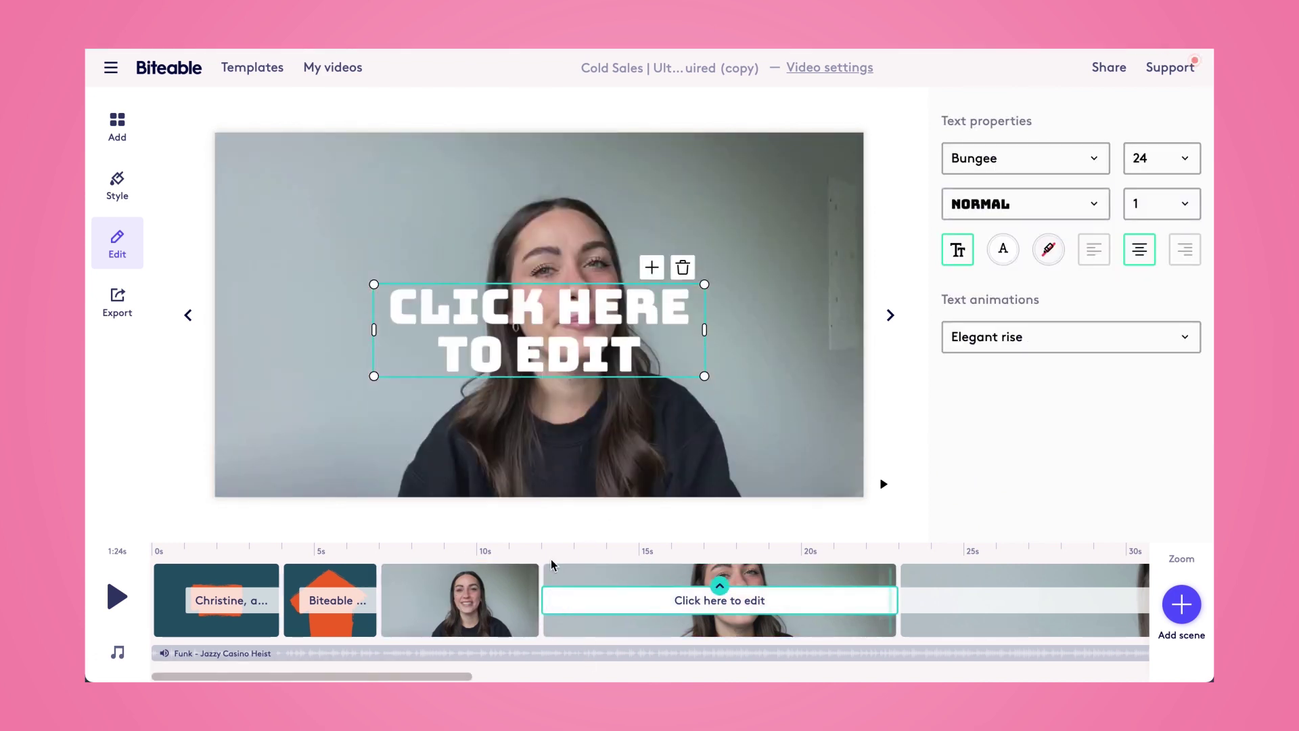
pyautogui.click(550, 553)
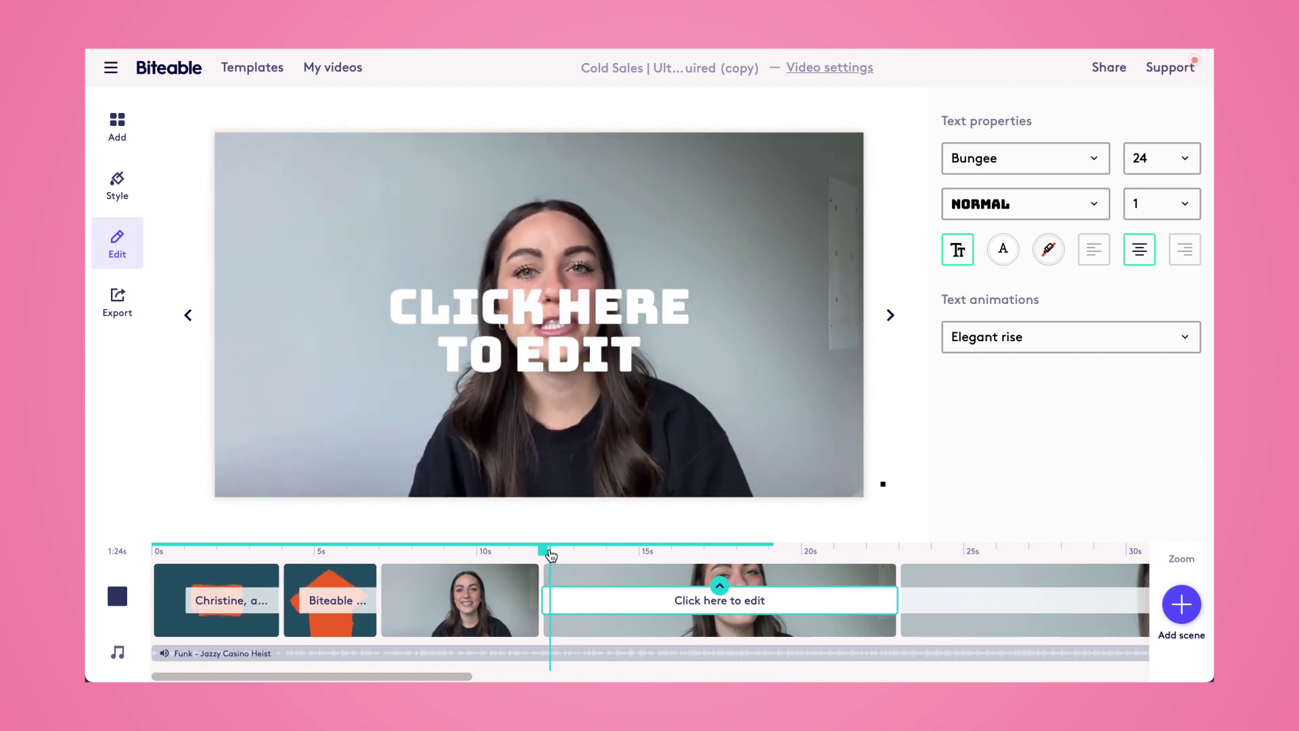
pyautogui.click(563, 599)
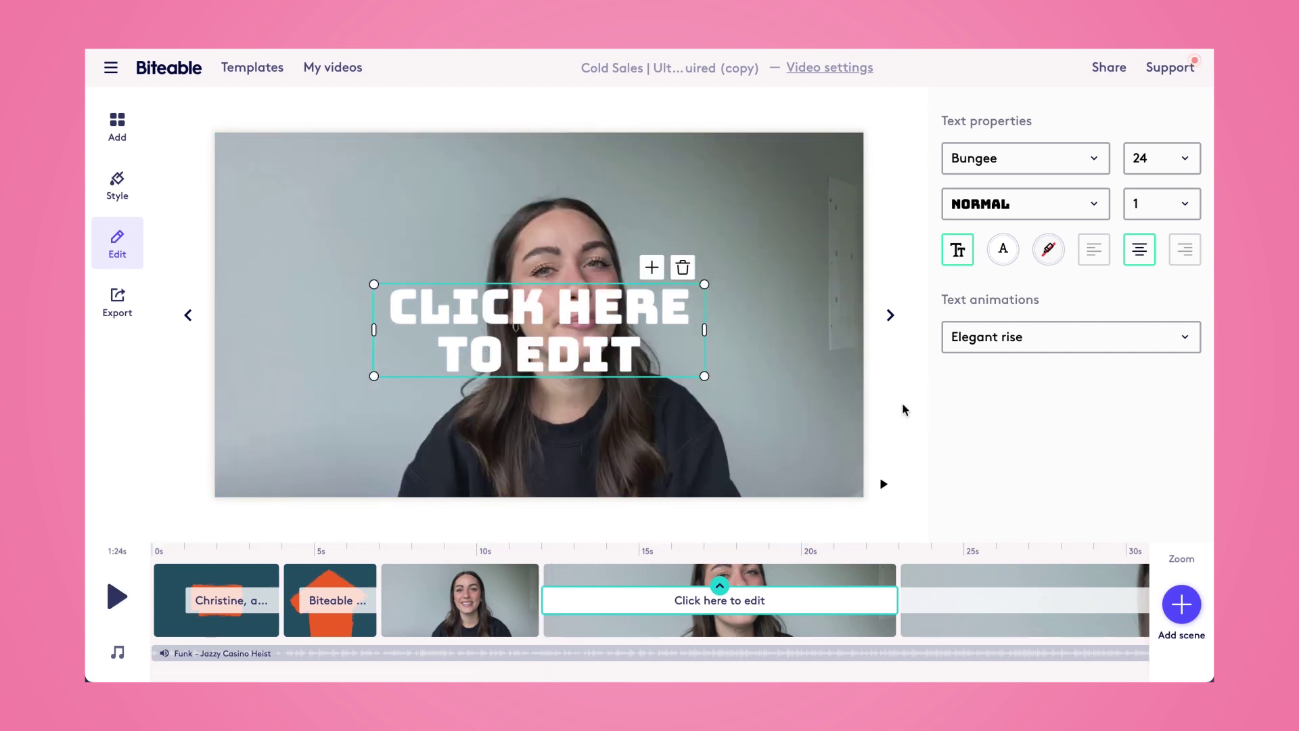
pyautogui.doubleClick(647, 336)
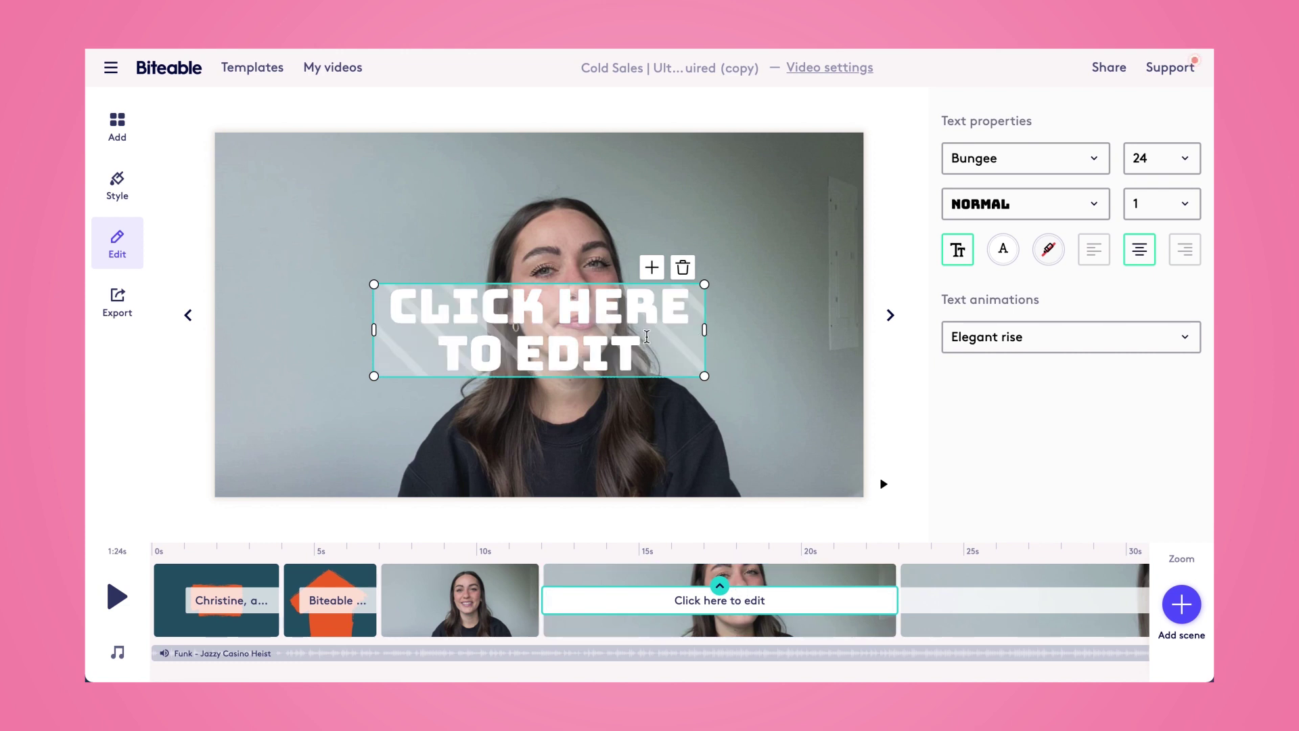
pyautogui.write('WE CA')
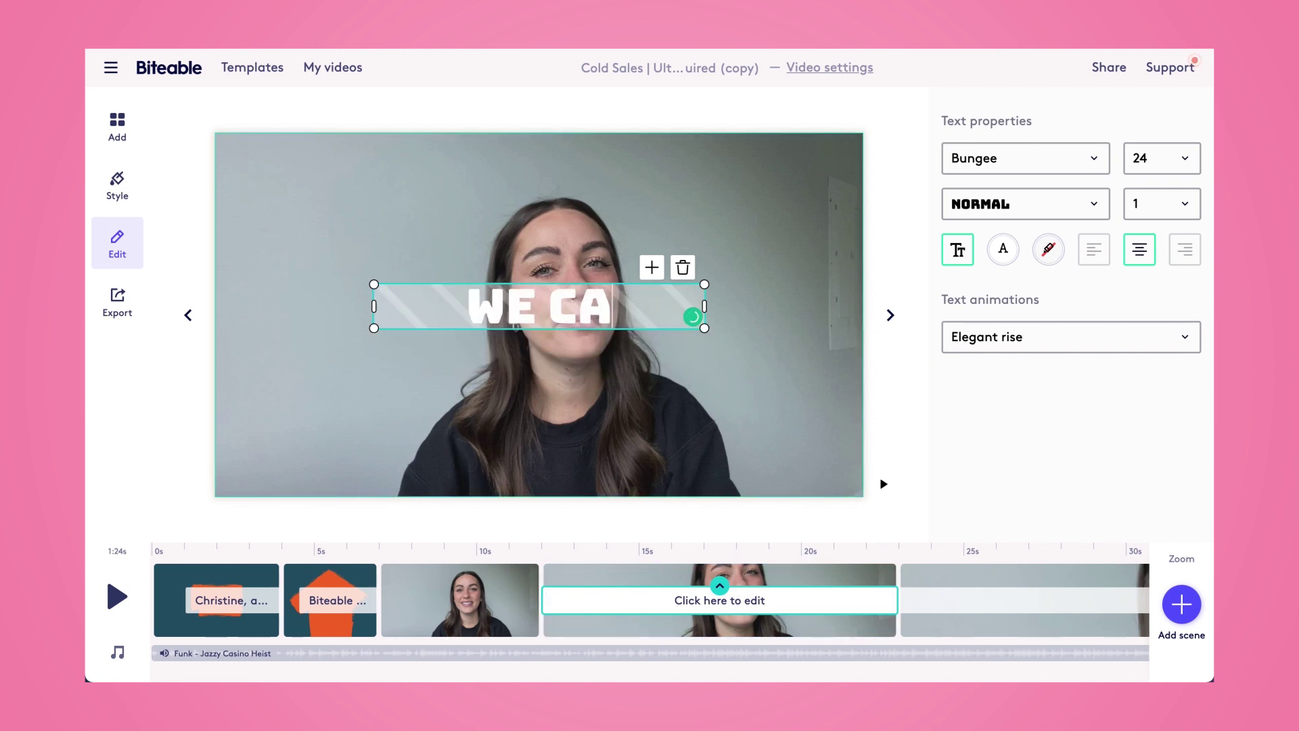
pyautogui.write('N HELP YOU ACHIEVE YOUR MISSION')
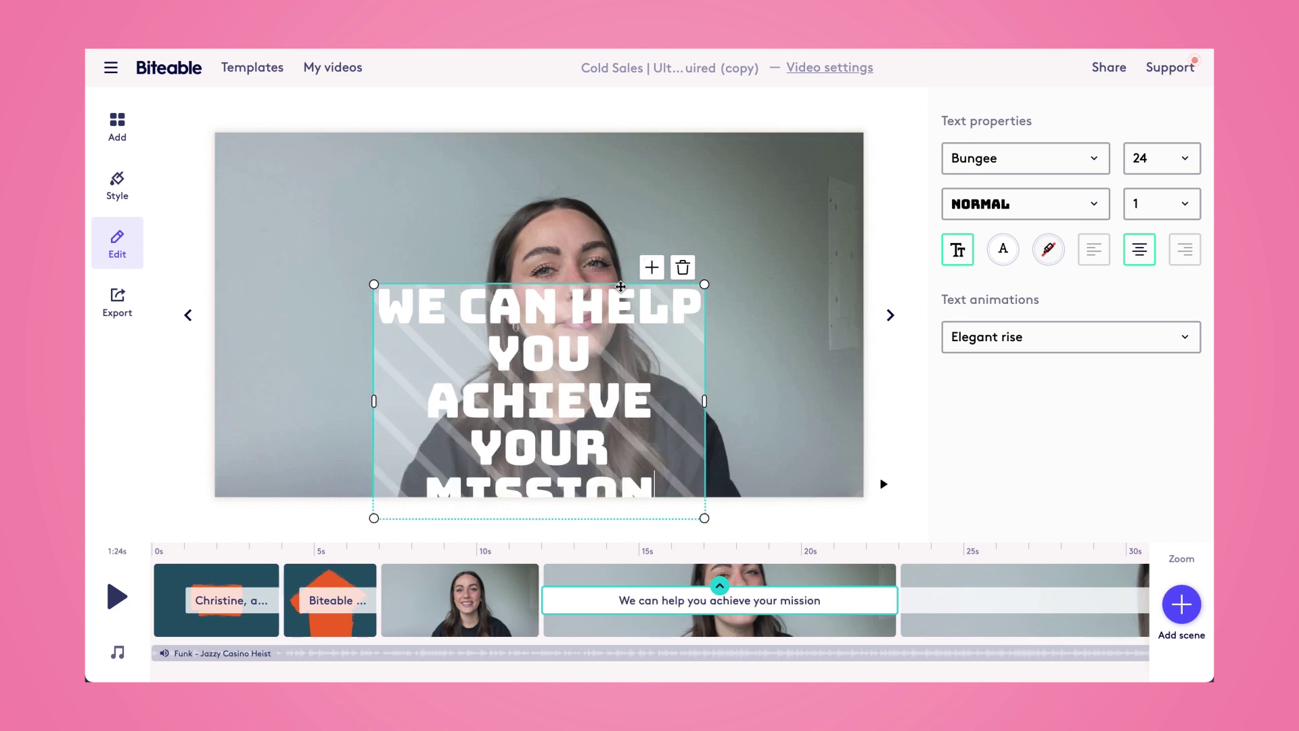
# Set the second webcam scene's text to size 18, narrow it beside the speaker, and start it at about 17.5 s
pyautogui.moveTo(620, 287); pyautogui.dragTo(598, 186)
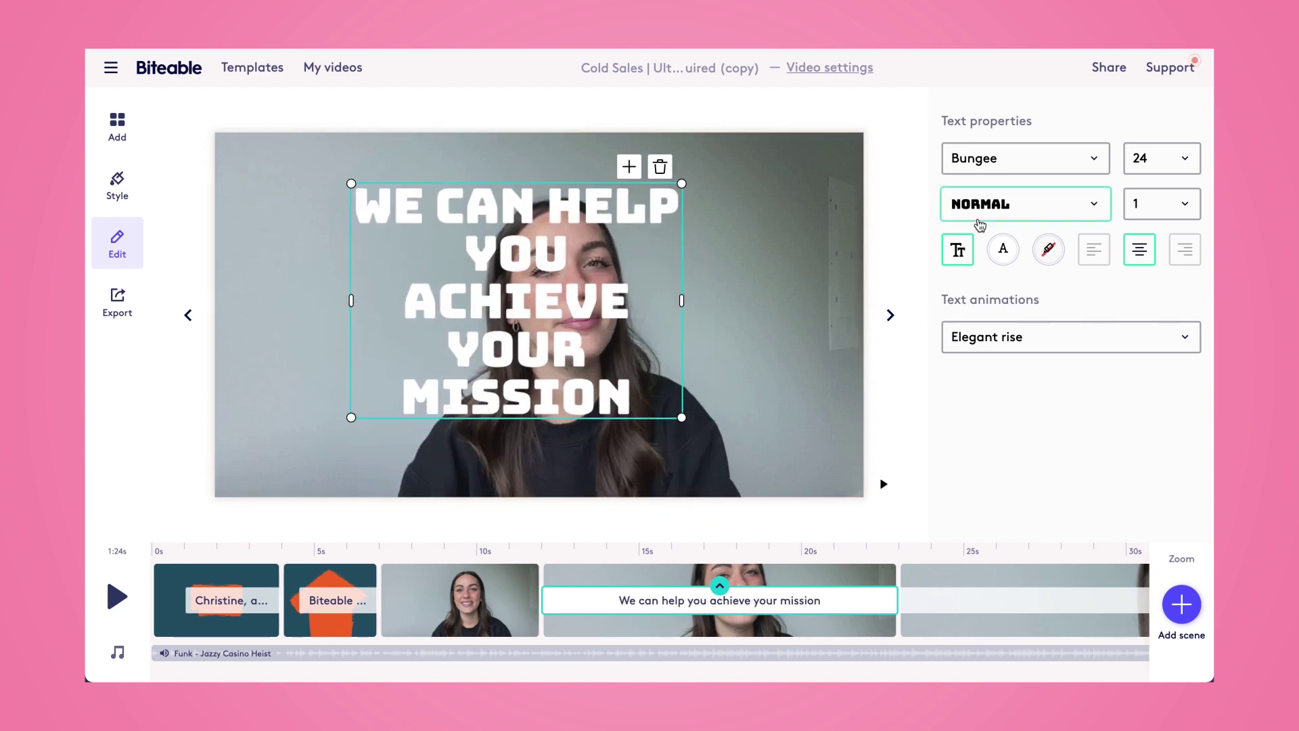
pyautogui.click(1185, 157)
pyautogui.click(1174, 266)
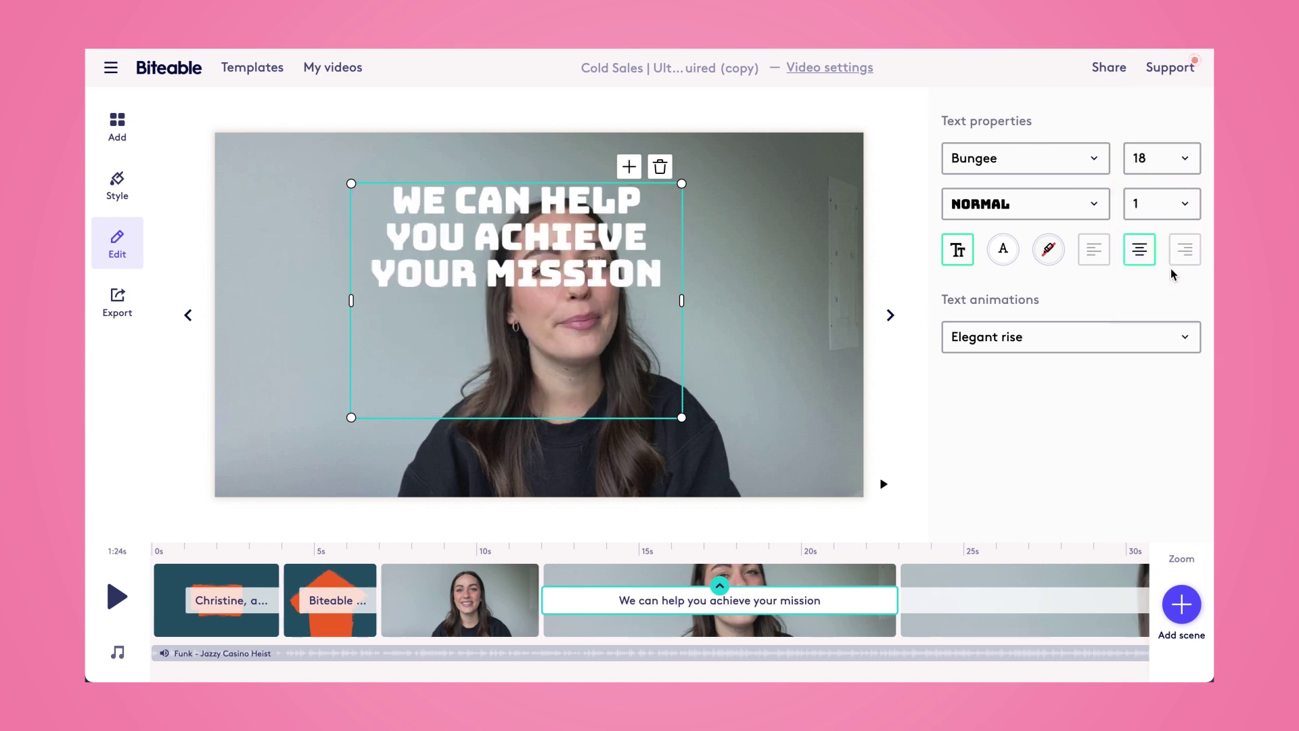
pyautogui.moveTo(687, 304); pyautogui.dragTo(592, 306)
pyautogui.moveTo(505, 189); pyautogui.dragTo(383, 210)
pyautogui.moveTo(549, 600); pyautogui.dragTo(705, 603)
# Set the second webcam clip's volume to 100% with both fades off, and add a scene transition before it
pyautogui.click(673, 611)
pyautogui.click(672, 609)
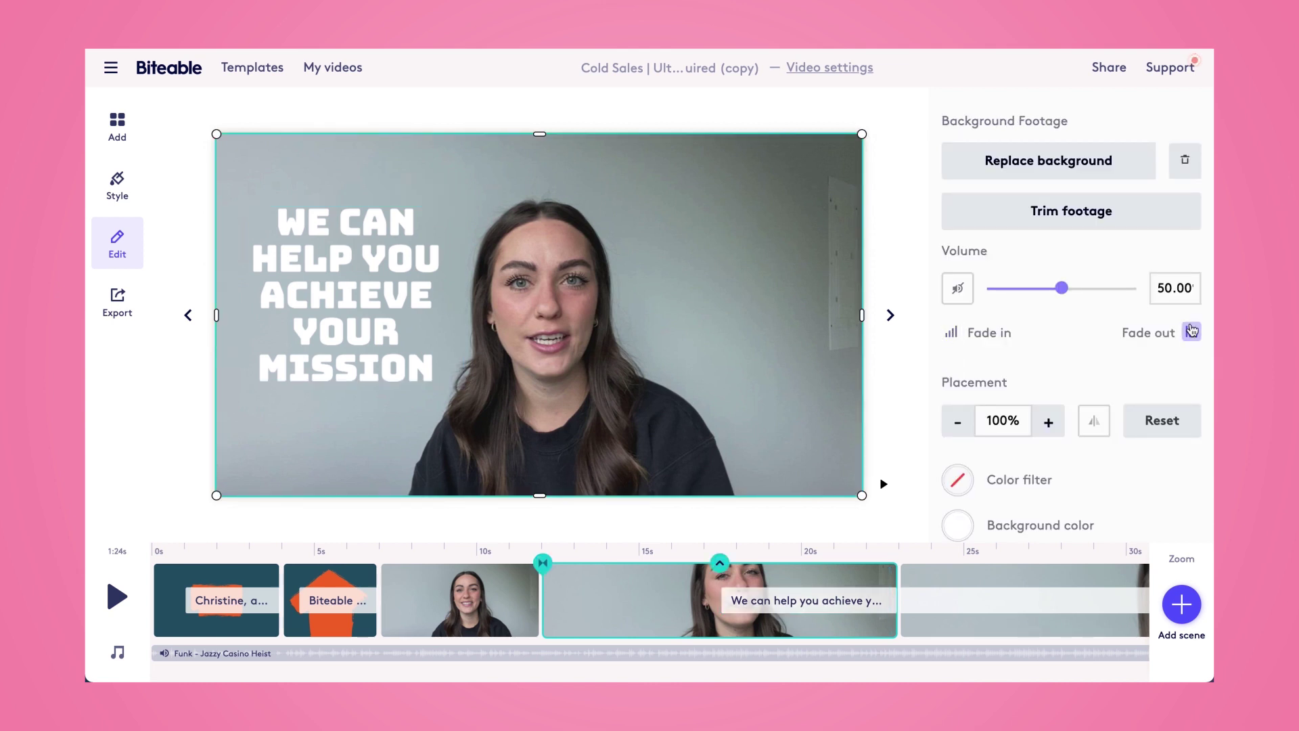
pyautogui.moveTo(1061, 287); pyautogui.dragTo(1143, 302)
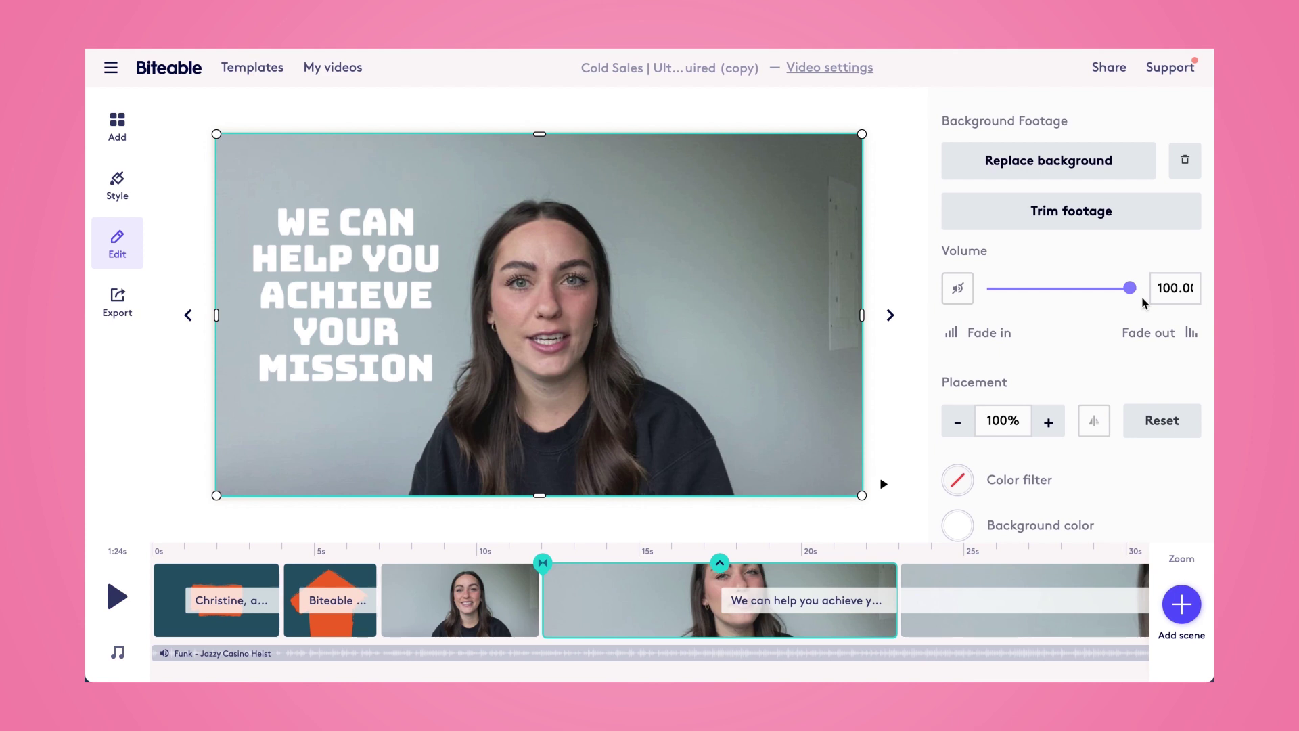
pyautogui.click(547, 562)
pyautogui.click(557, 211)
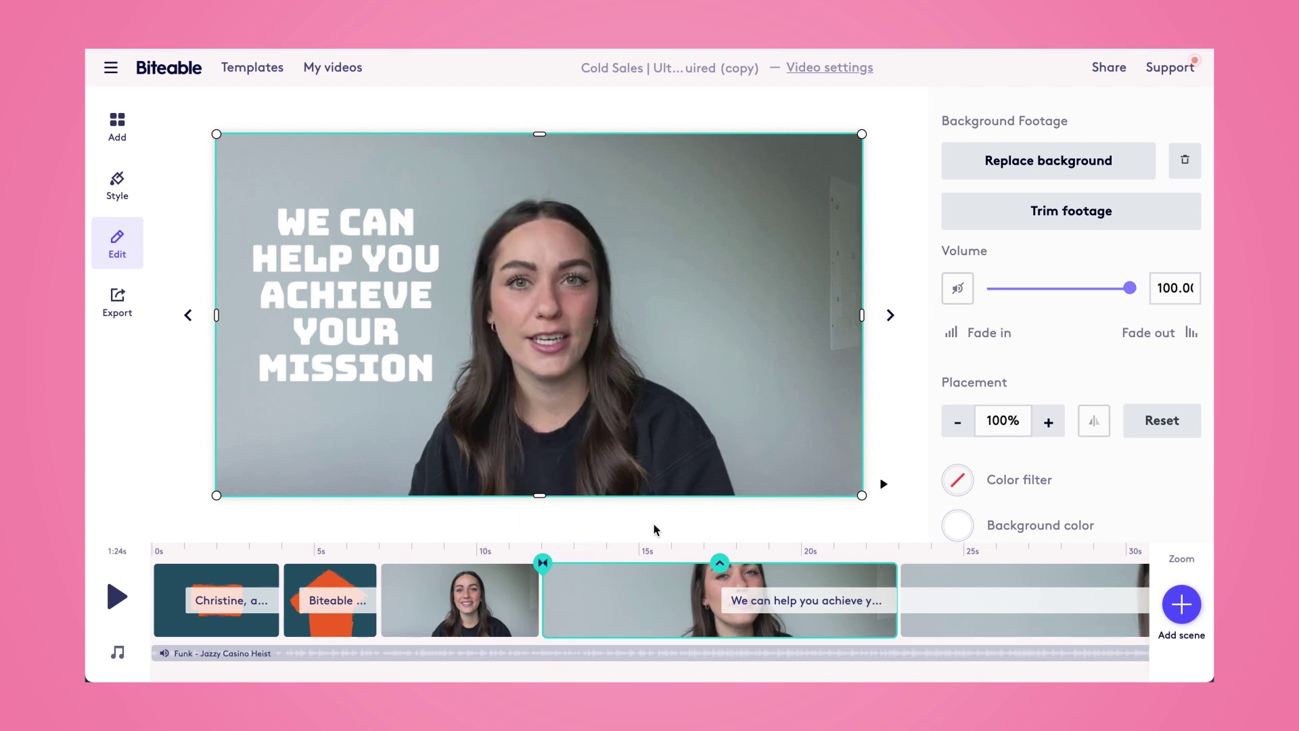
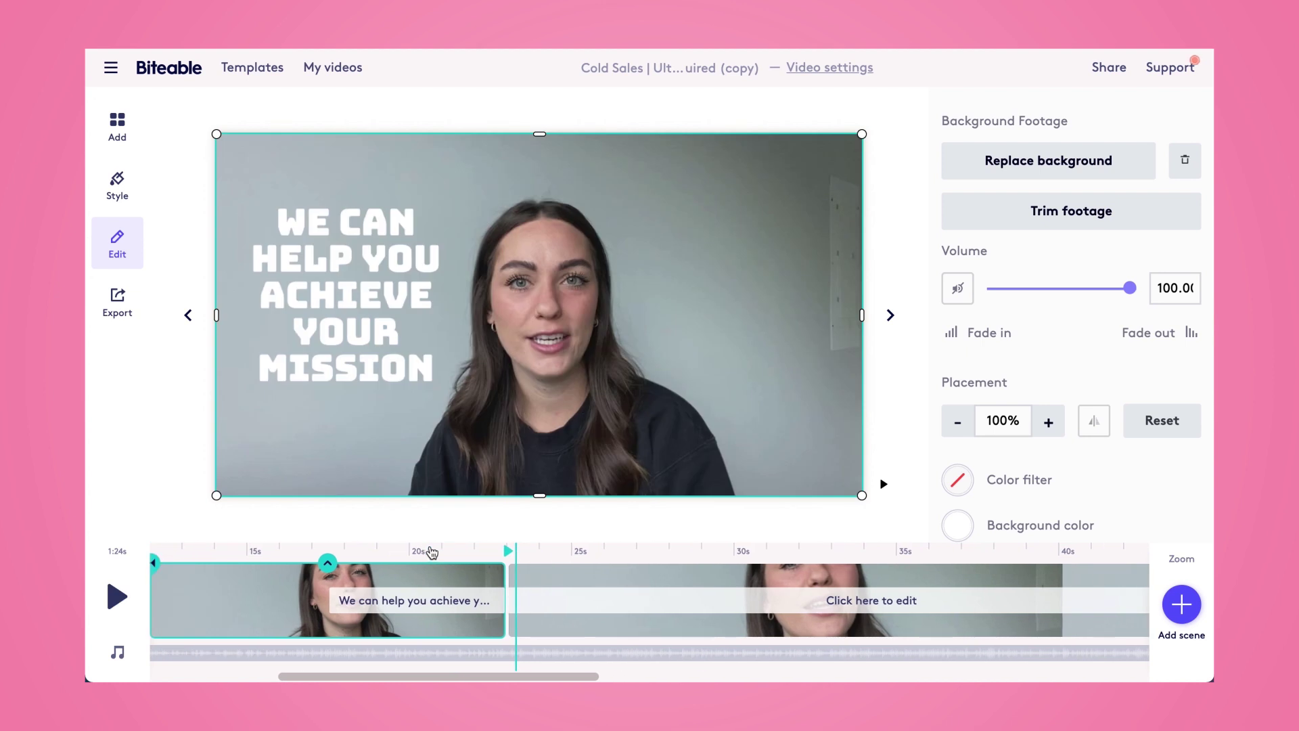
# Change the third webcam scene's placeholder text to "Use our templates to put your message in motion"
pyautogui.click(620, 603)
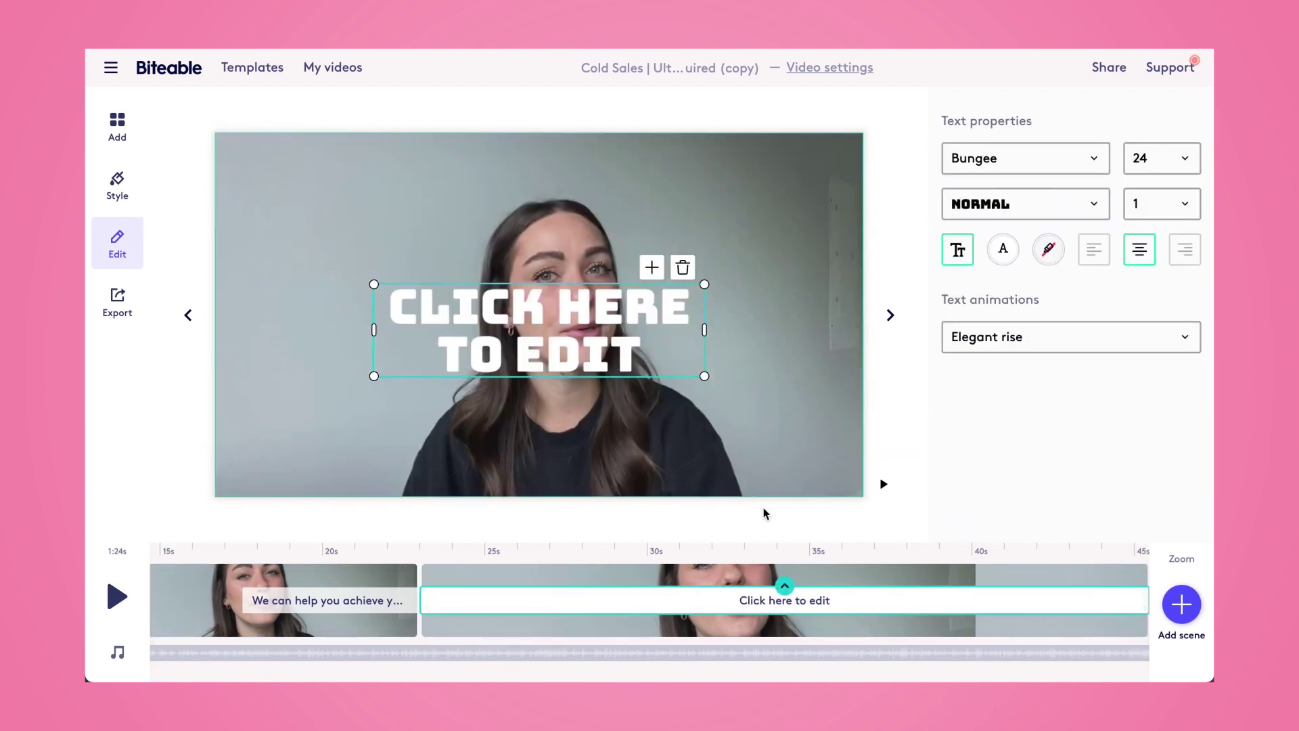
pyautogui.click(561, 311)
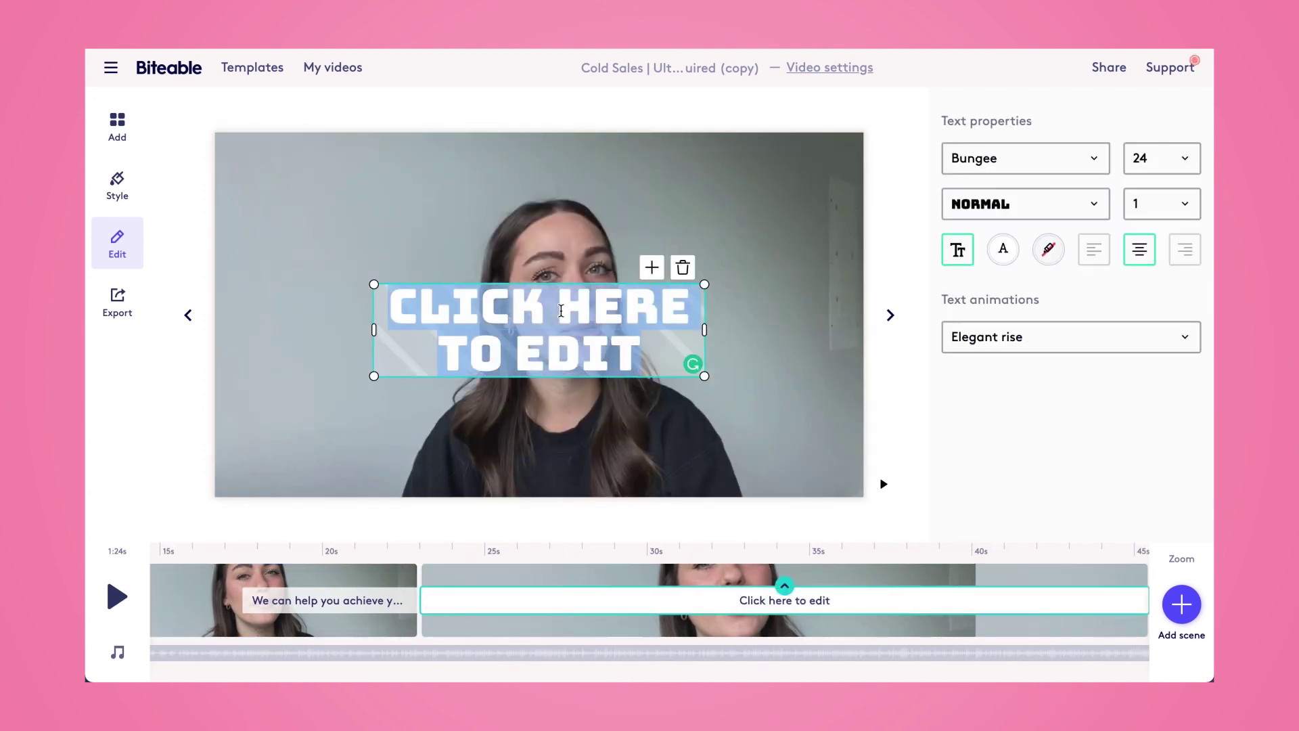
pyautogui.write('Use our templates to put your')
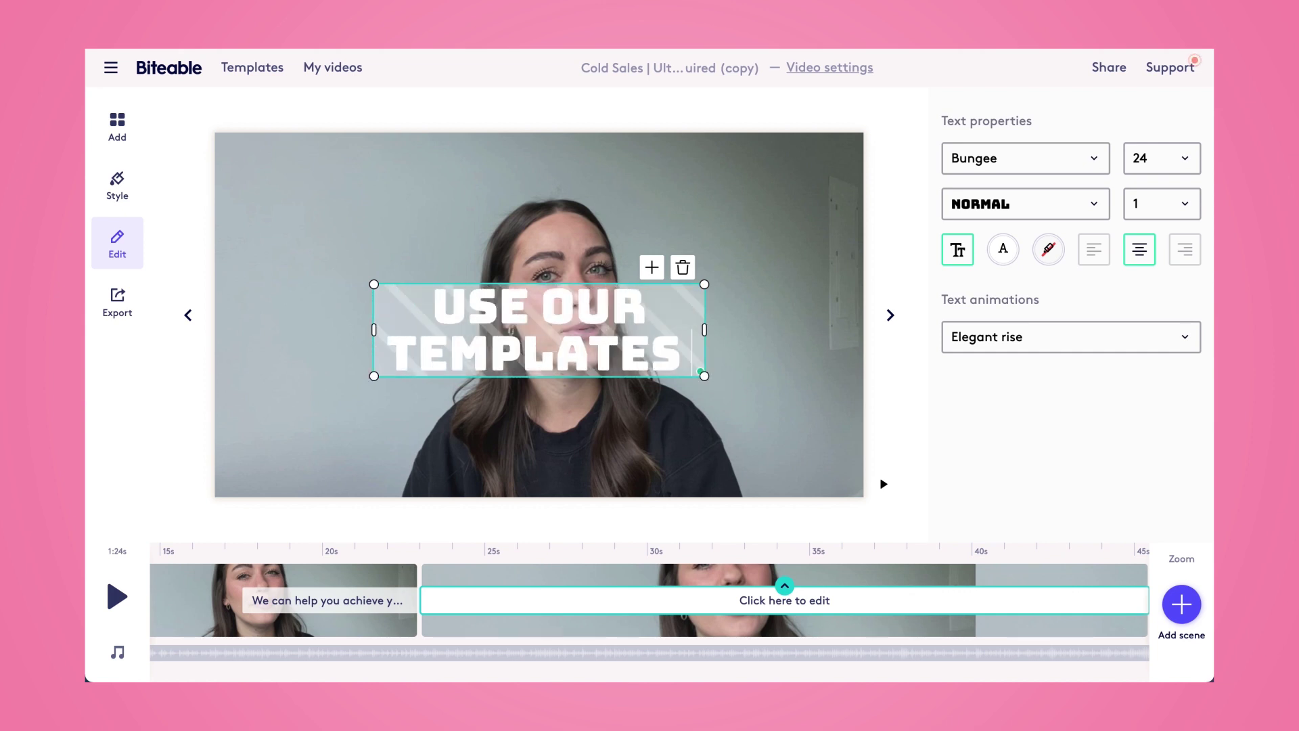
pyautogui.write(' message in motion')
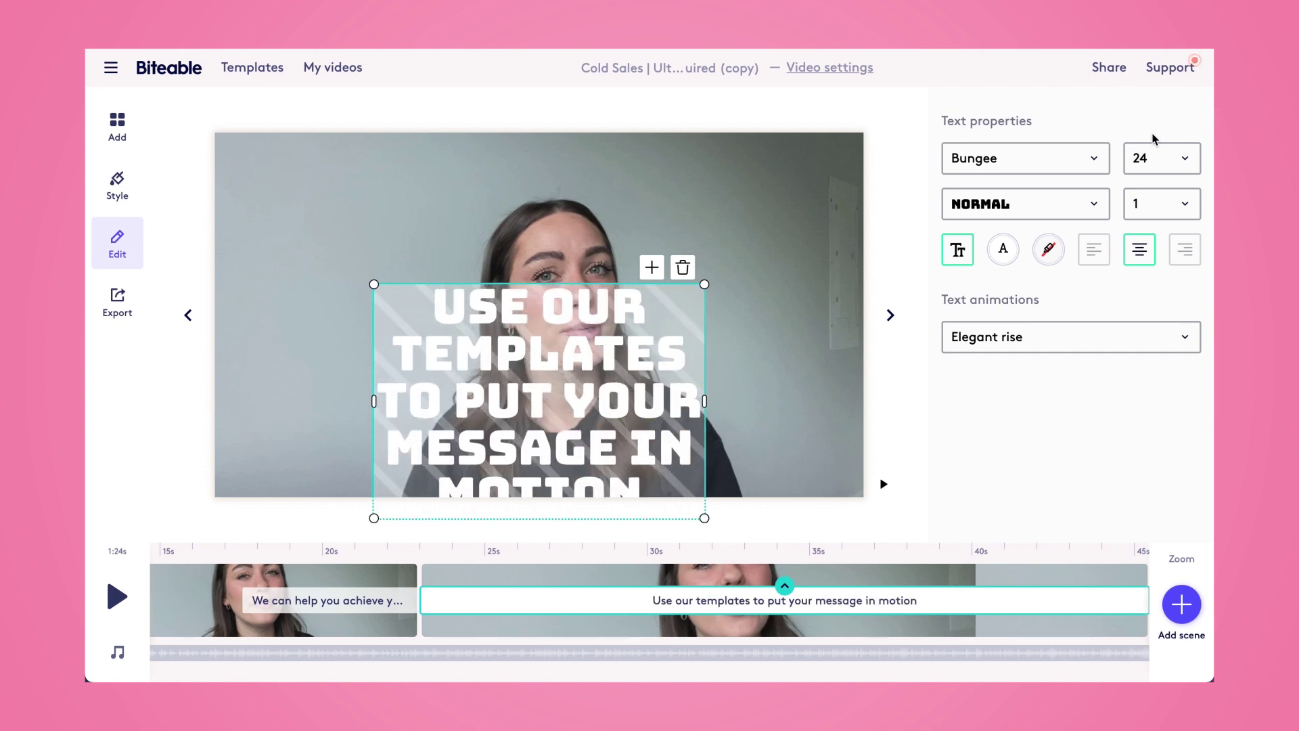
# Set the third webcam scene's text to size 18, place it beside the speaker, and start it at about 29 s
pyautogui.click(1158, 157)
pyautogui.click(1162, 266)
pyautogui.moveTo(553, 295); pyautogui.dragTo(396, 216)
pyautogui.moveTo(434, 597); pyautogui.dragTo(622, 598)
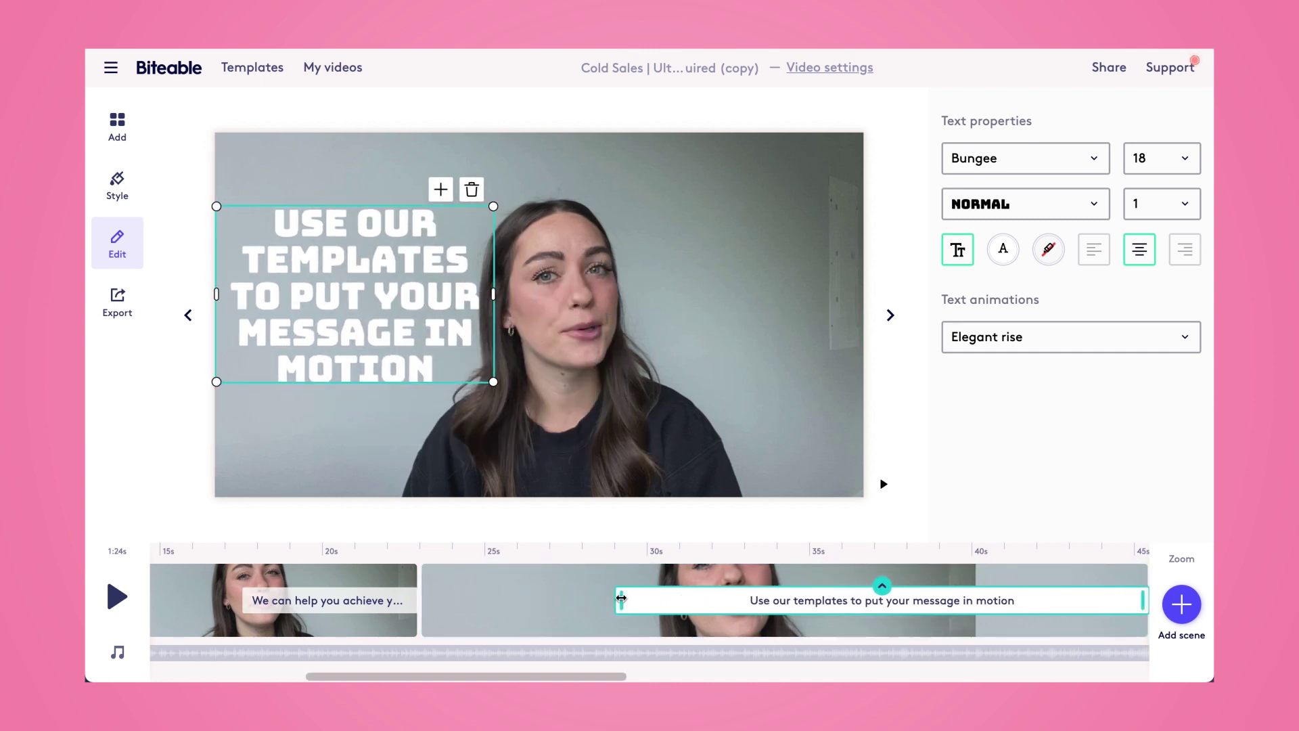
# Turn off the fade in and fade out of the third webcam clip and raise its volume to 100%
pyautogui.click(799, 350)
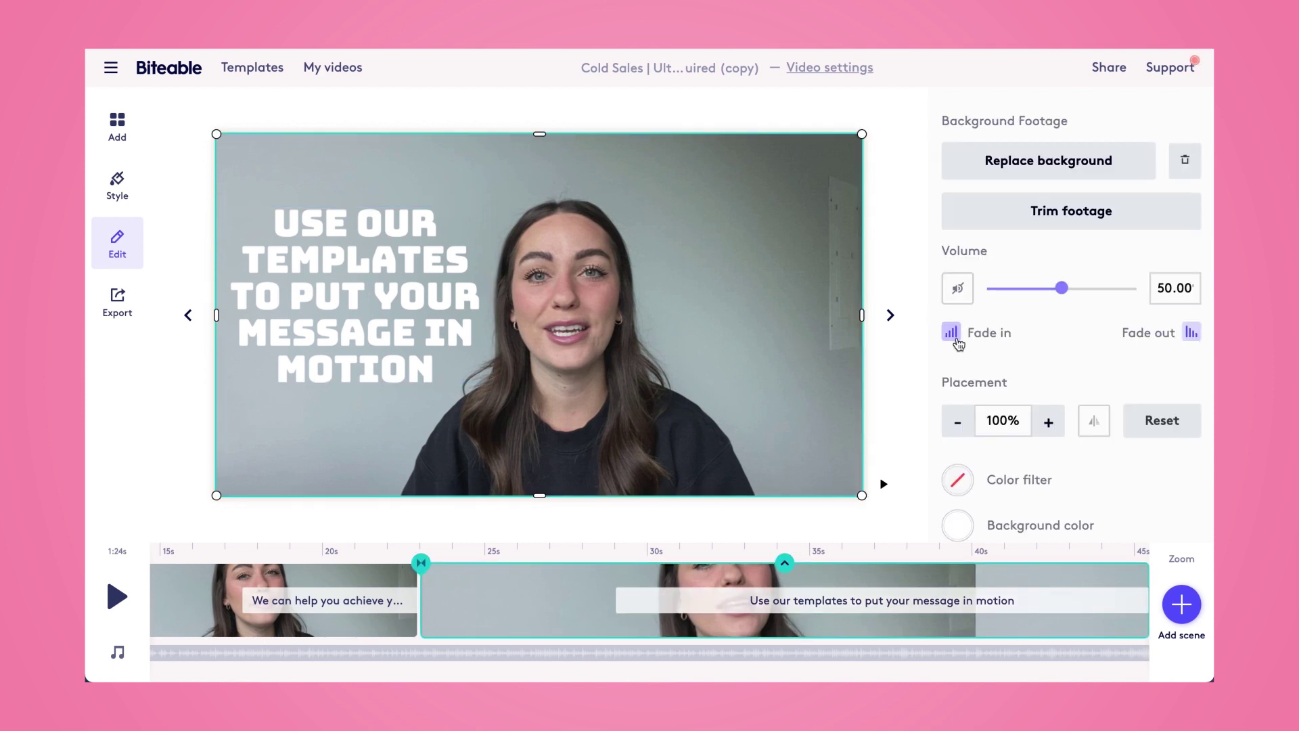
pyautogui.moveTo(1061, 288); pyautogui.dragTo(1143, 303)
# Change the fourth webcam scene's text to "Access to customizable animations and stock footage", size 18, beside the speaker, starting at about 48 s
pyautogui.hscroll(5, 338, 607)
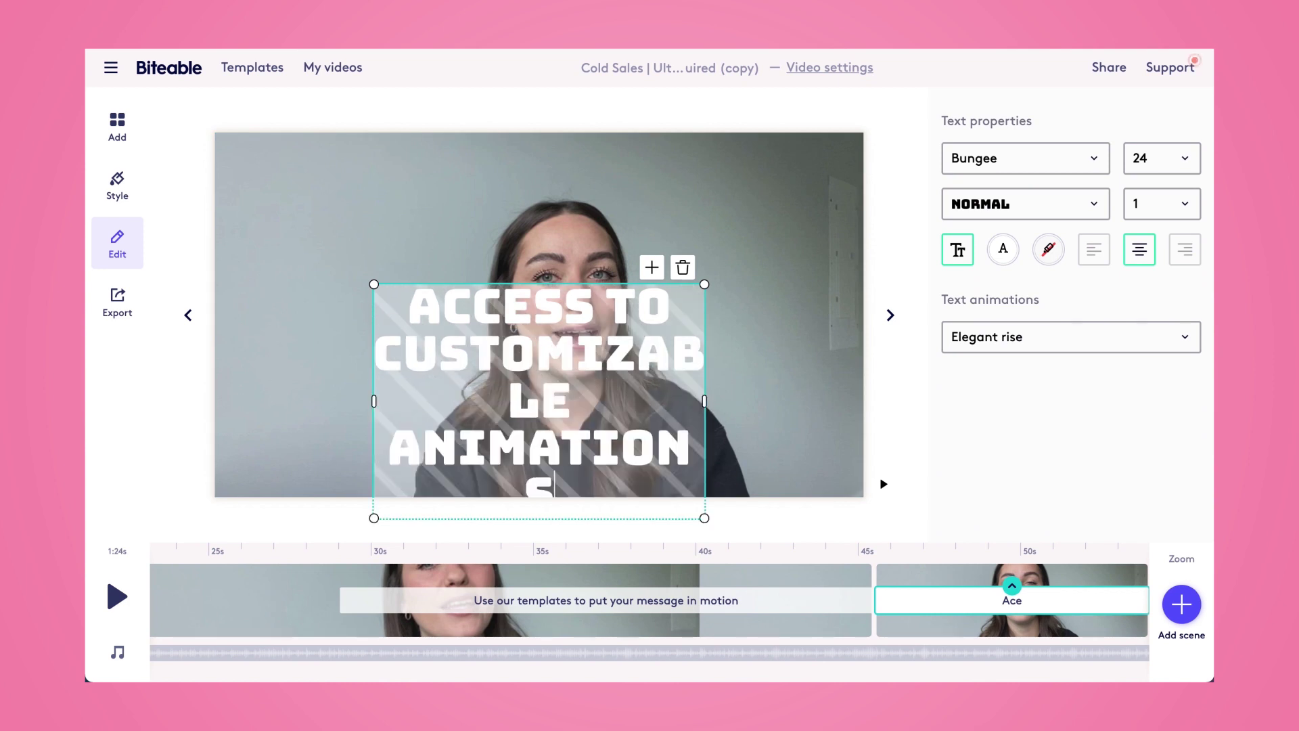
pyautogui.click(1161, 158)
pyautogui.click(1163, 241)
pyautogui.moveTo(593, 410); pyautogui.dragTo(473, 289)
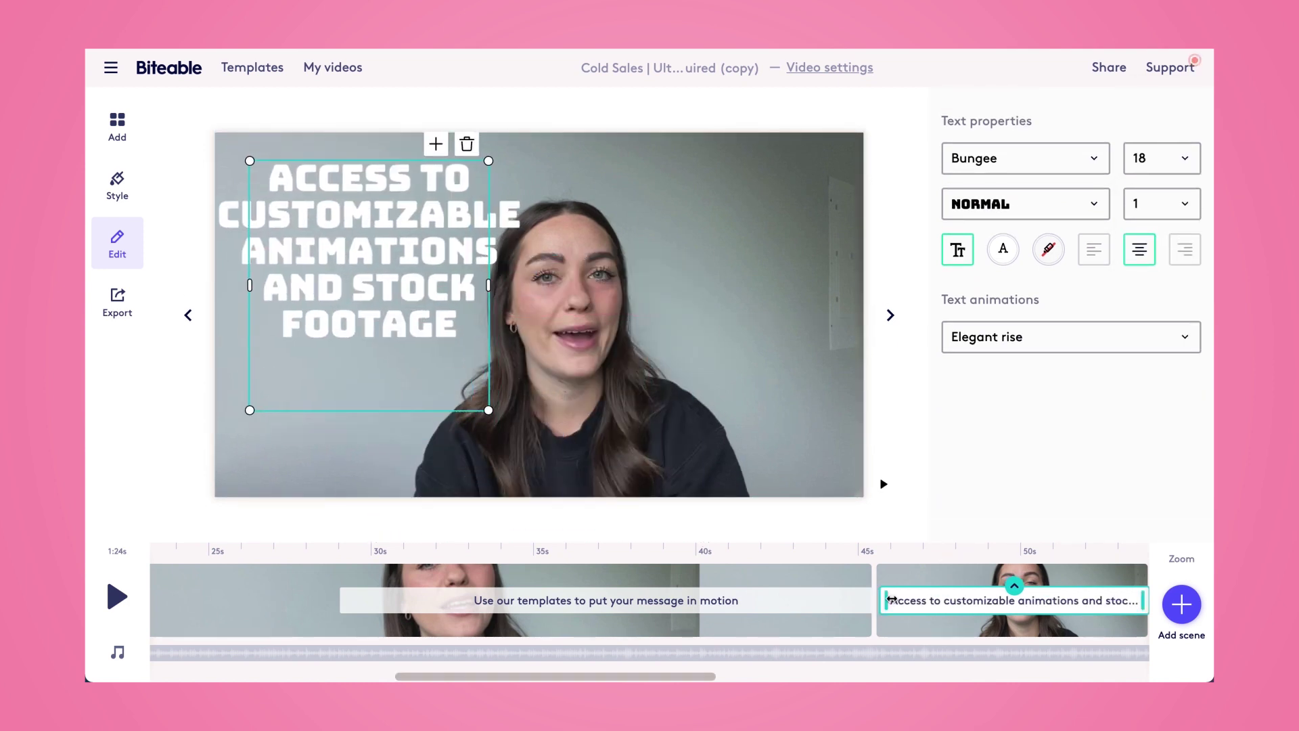
pyautogui.moveTo(880, 600); pyautogui.dragTo(974, 600)
# Add a scene transition at the start of the fourth webcam scene and another at the start of the third
pyautogui.click(925, 589)
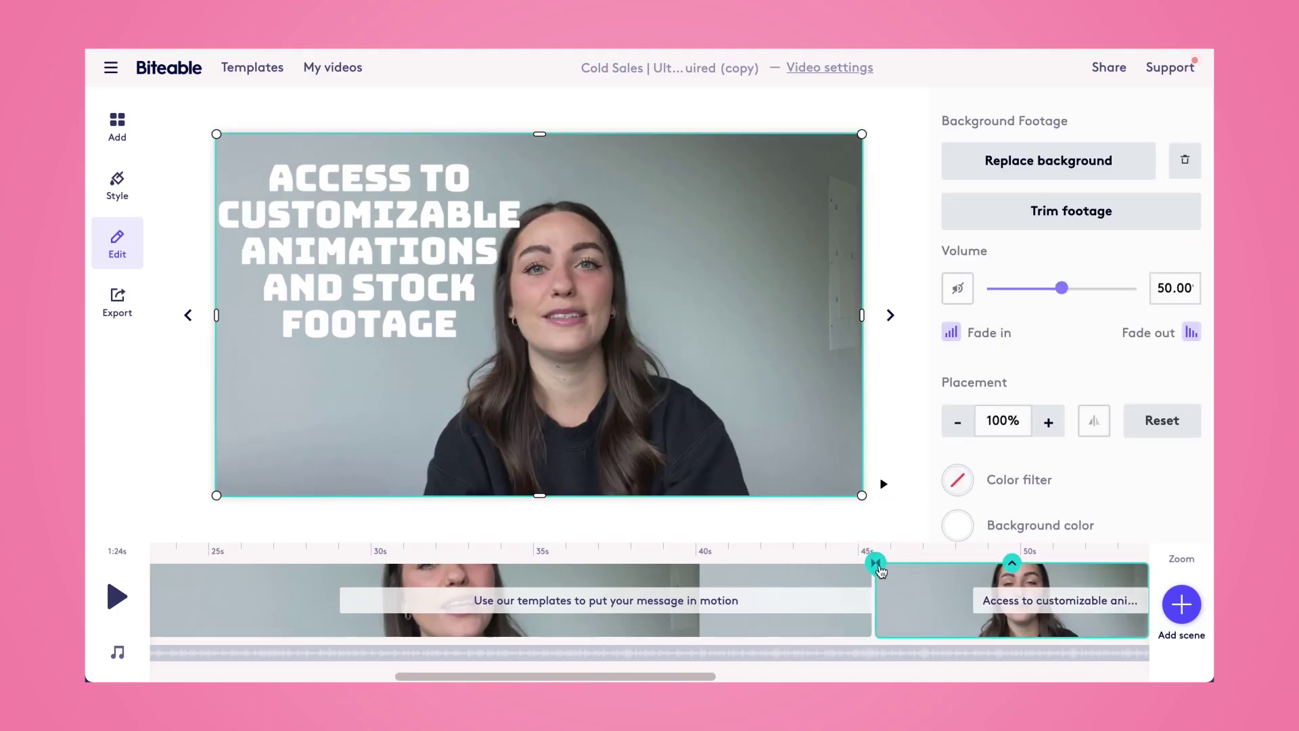
pyautogui.click(875, 562)
pyautogui.click(859, 243)
pyautogui.click(272, 612)
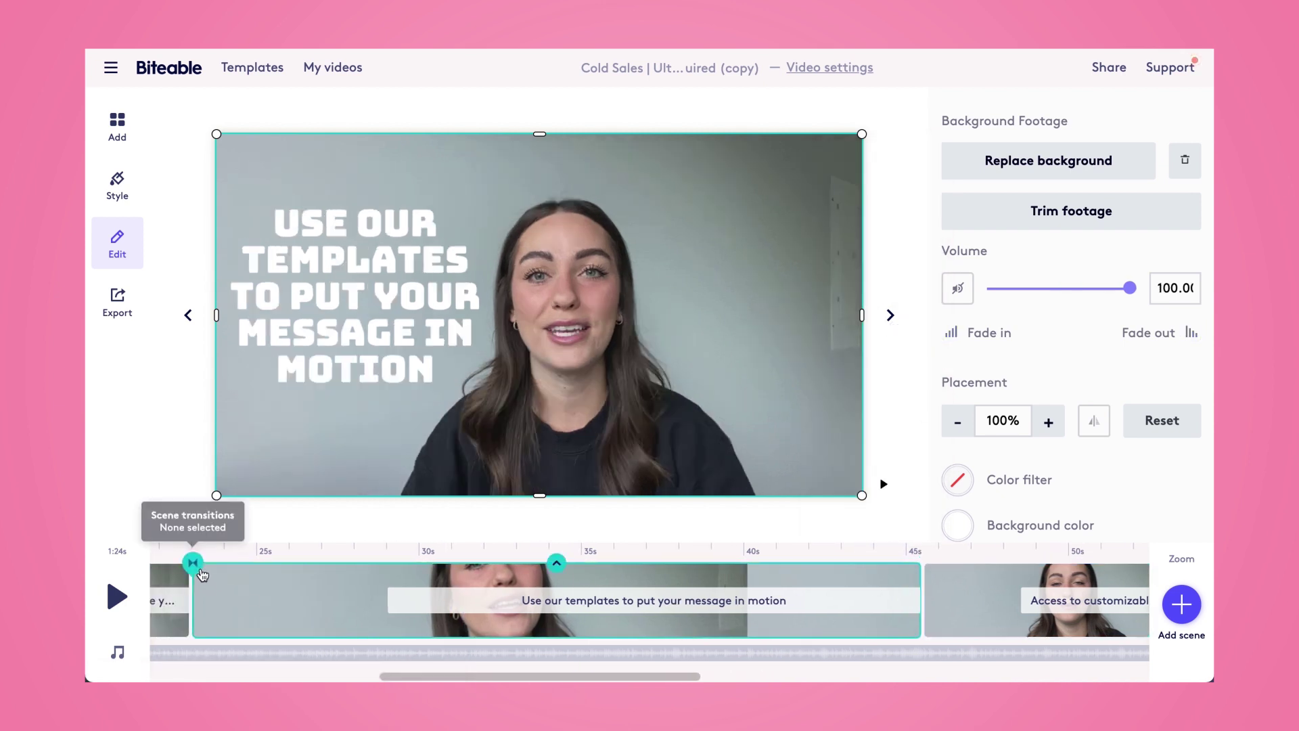
pyautogui.click(195, 565)
pyautogui.click(208, 278)
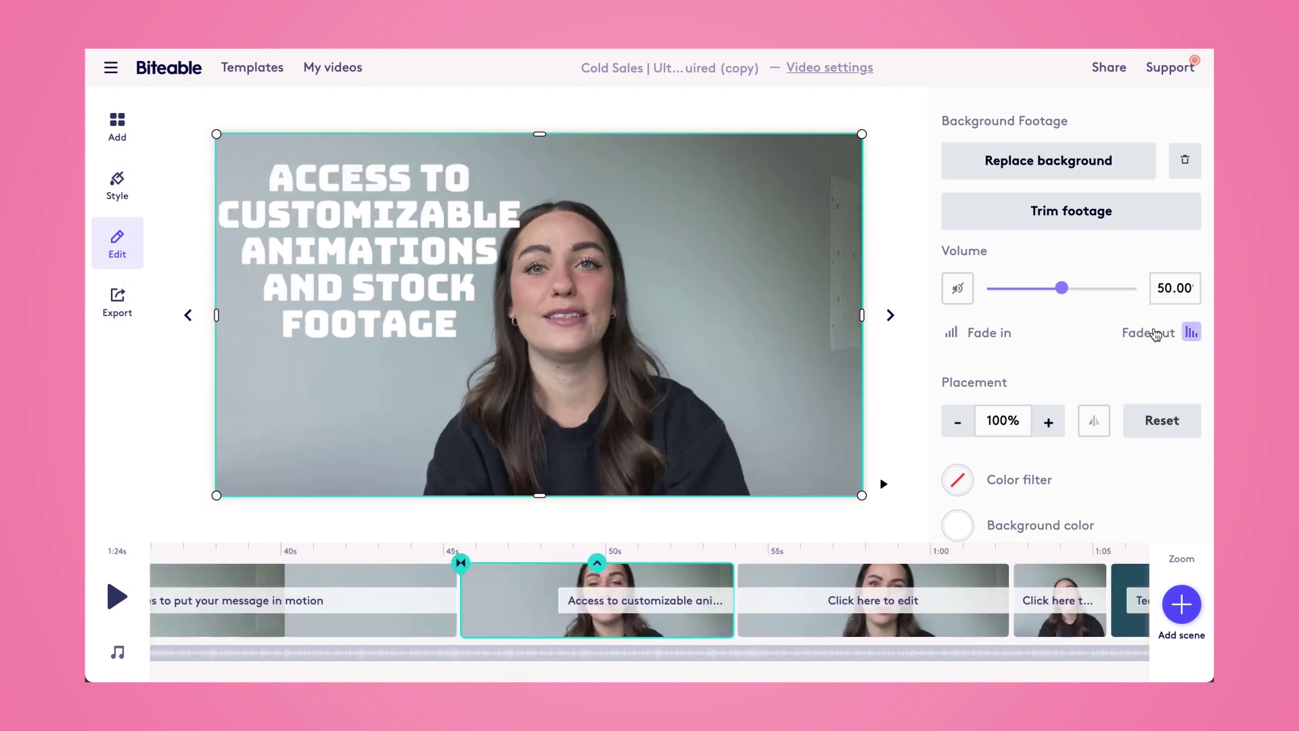
# Change the fifth webcam scene's text to "Schedule a demo with me" and add a scene transition before that scene
pyautogui.write('Schedule a demo with me')
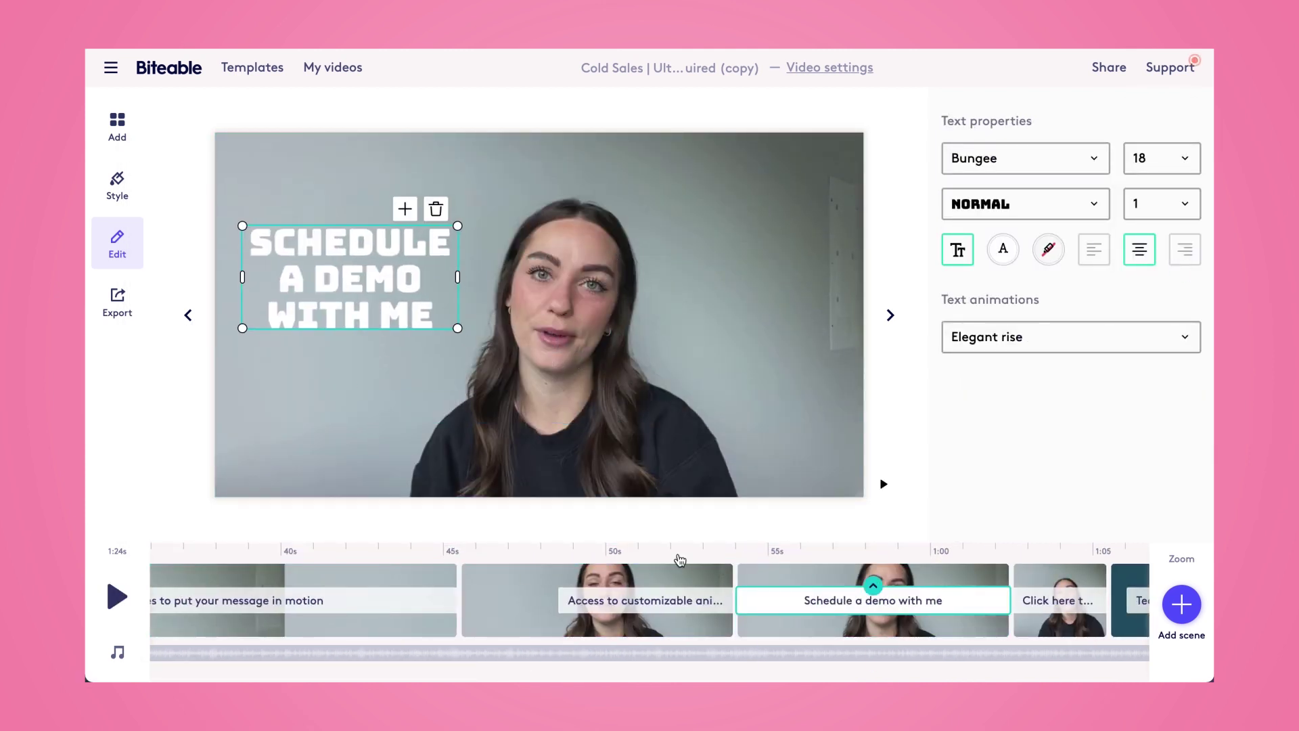
pyautogui.click(736, 562)
pyautogui.click(753, 352)
# Change the last webcam scene's placeholder text to "Thanks for your time!"
pyautogui.hscroll(3, 926, 621)
pyautogui.hscroll(2, 927, 621)
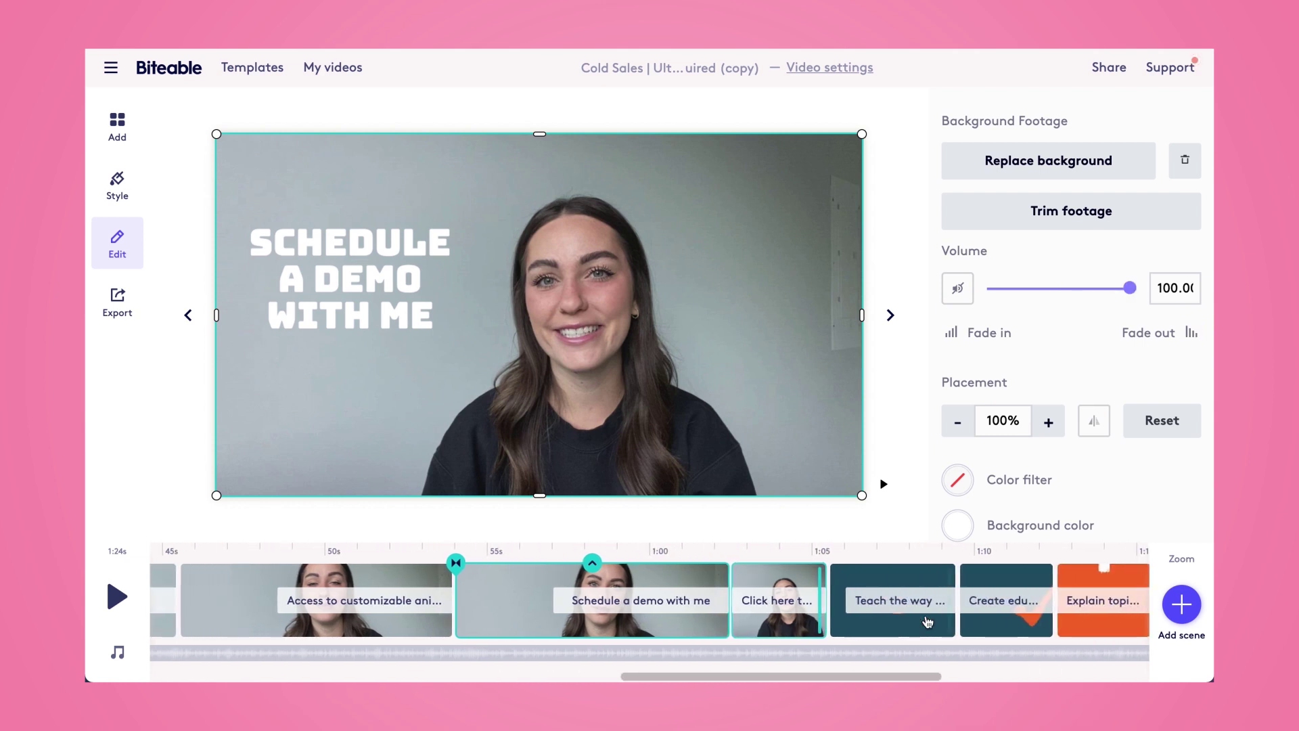
pyautogui.click(755, 572)
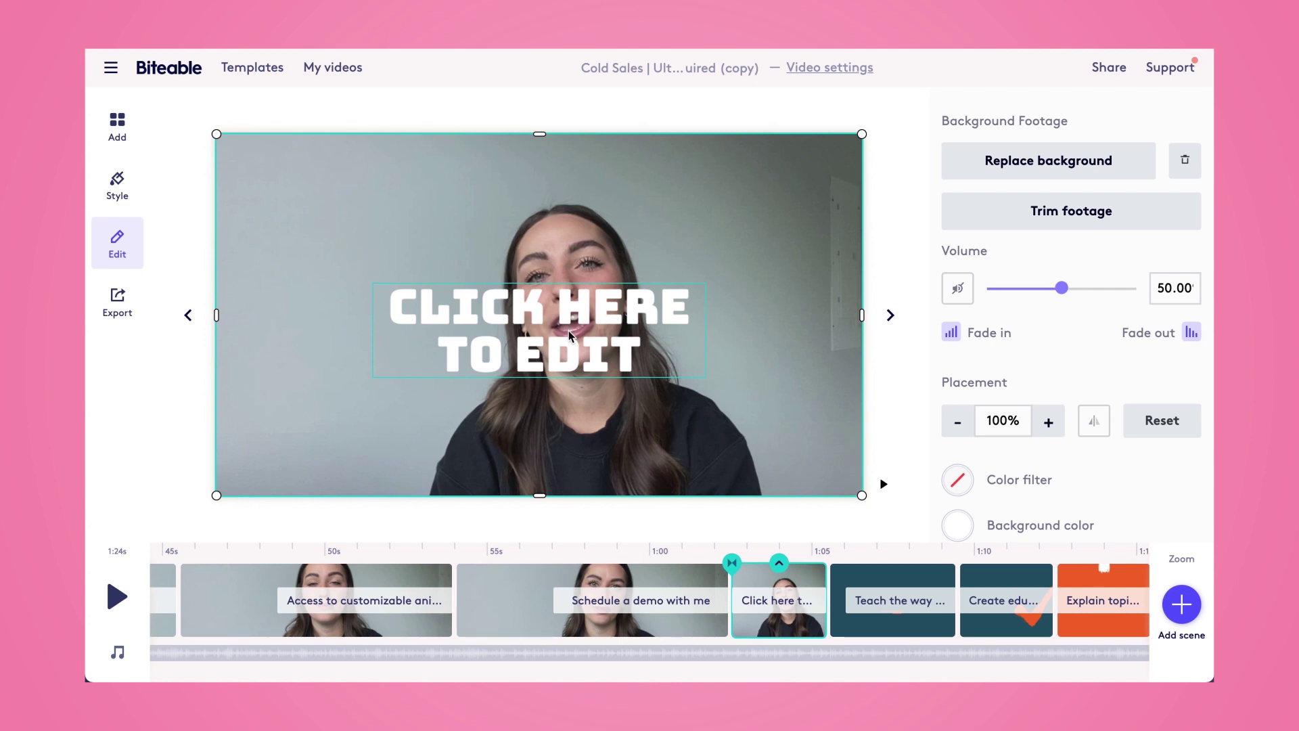
pyautogui.click(625, 343)
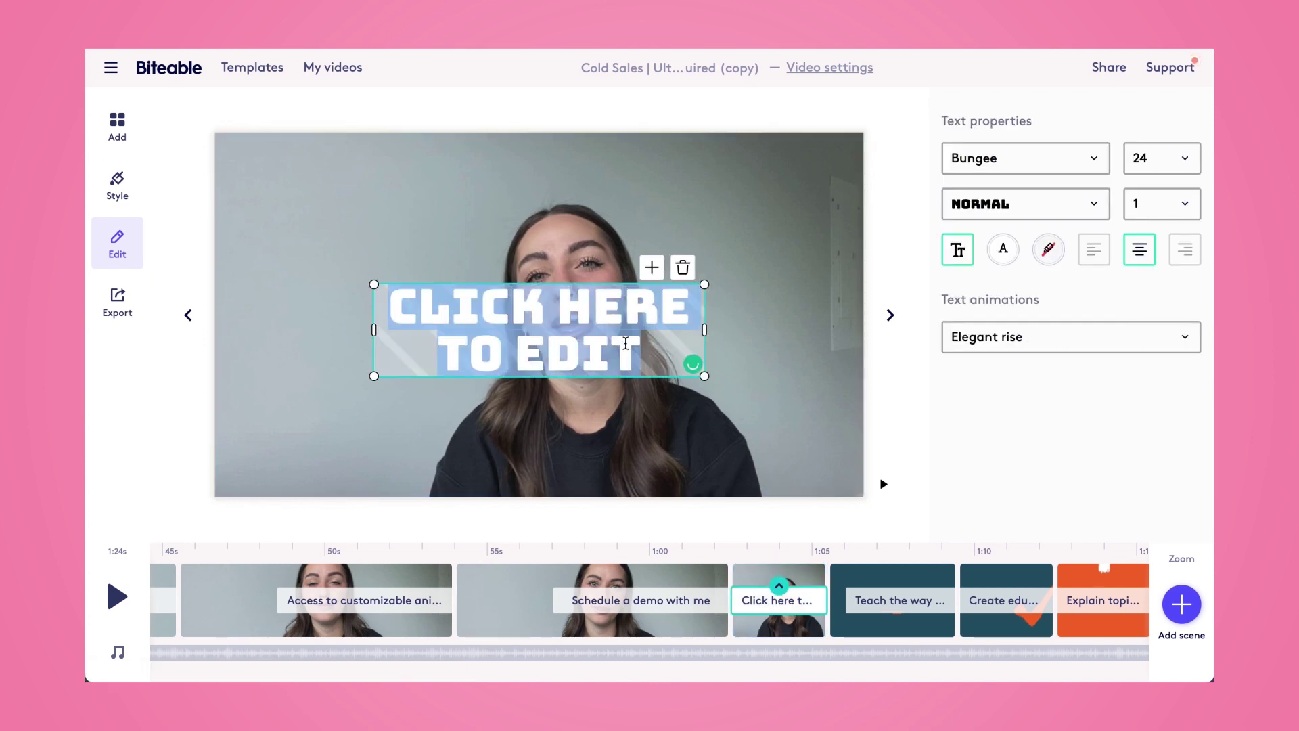
pyautogui.write('THANKS FOR YOUR TIME!')
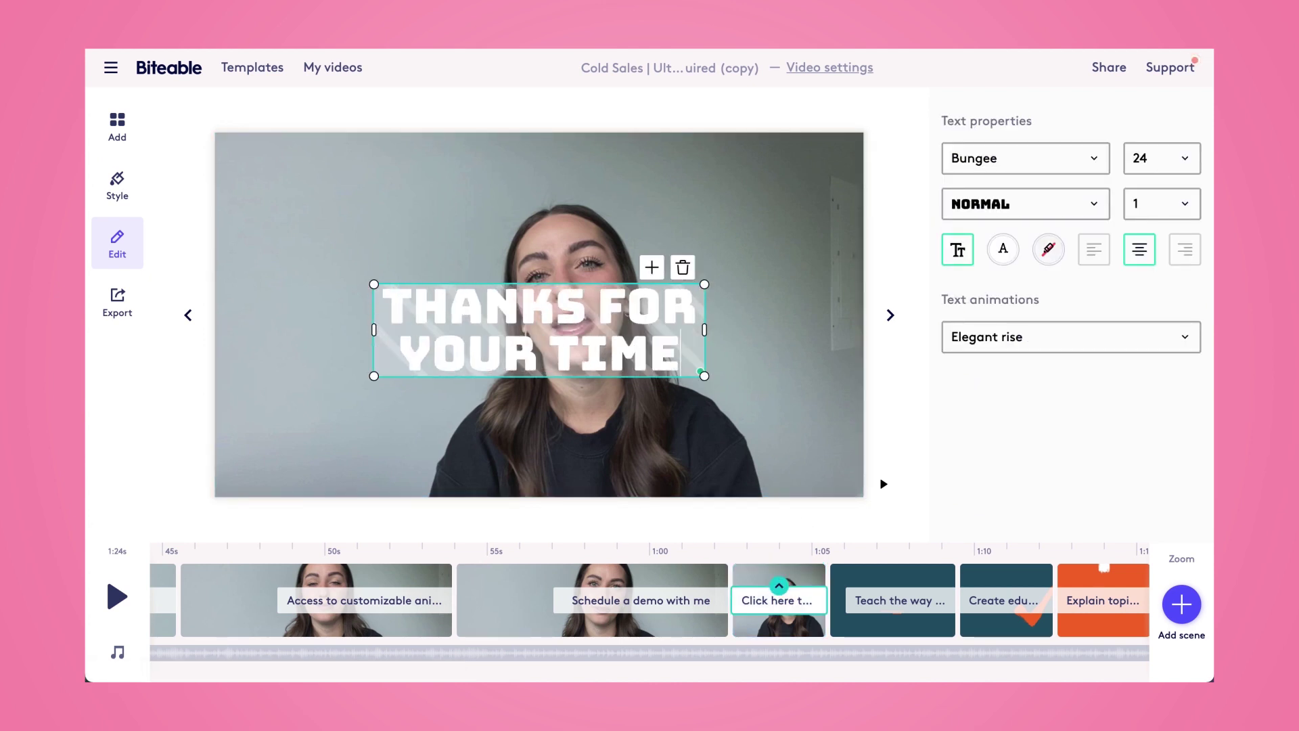
# Set the thank-you text to size 18, narrow its box to four lines, and place it beside the speaker
pyautogui.click(1188, 161)
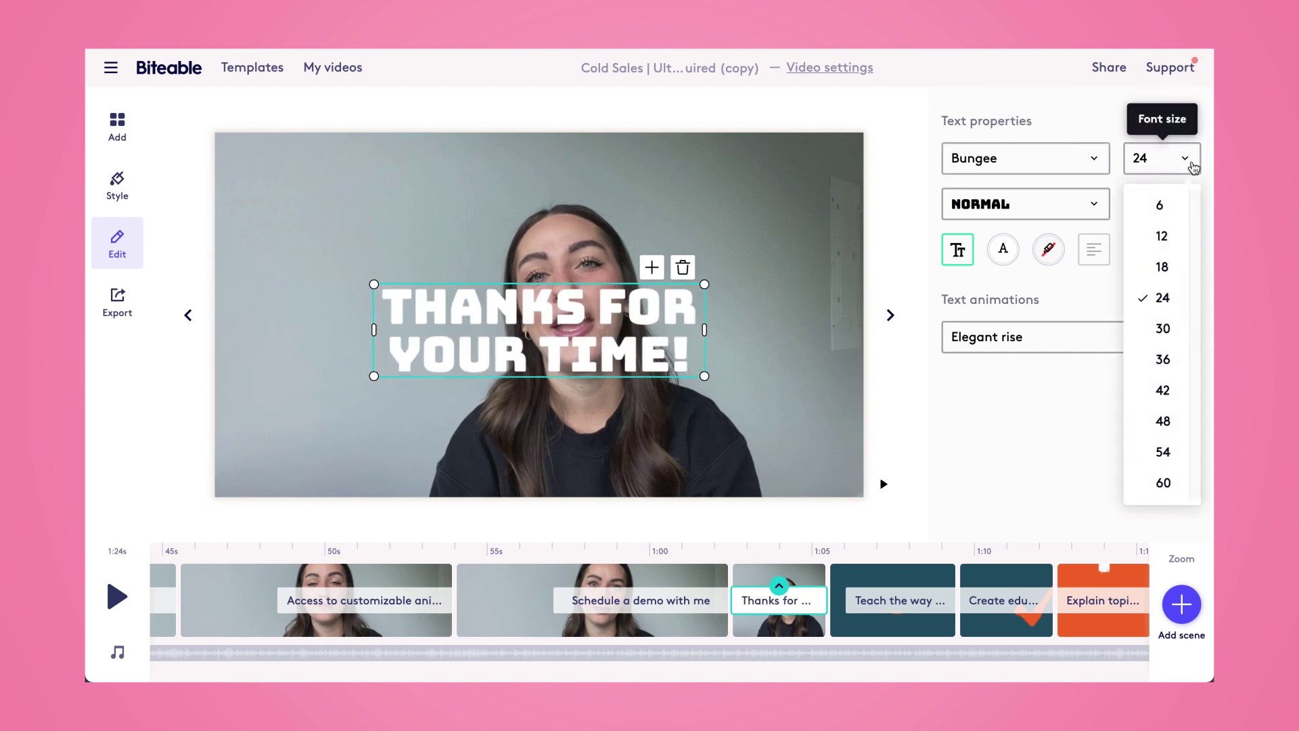
pyautogui.click(1164, 262)
pyautogui.moveTo(614, 316); pyautogui.dragTo(556, 315)
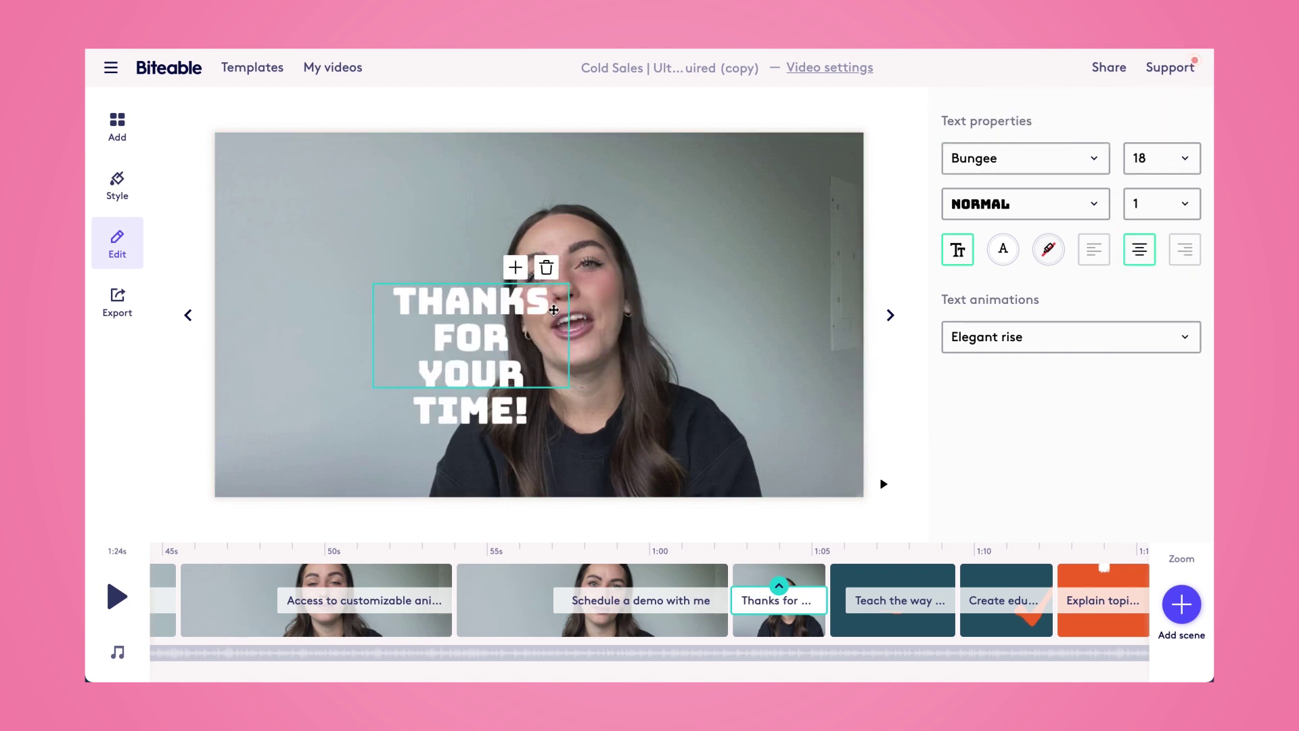
pyautogui.moveTo(481, 360); pyautogui.dragTo(383, 321)
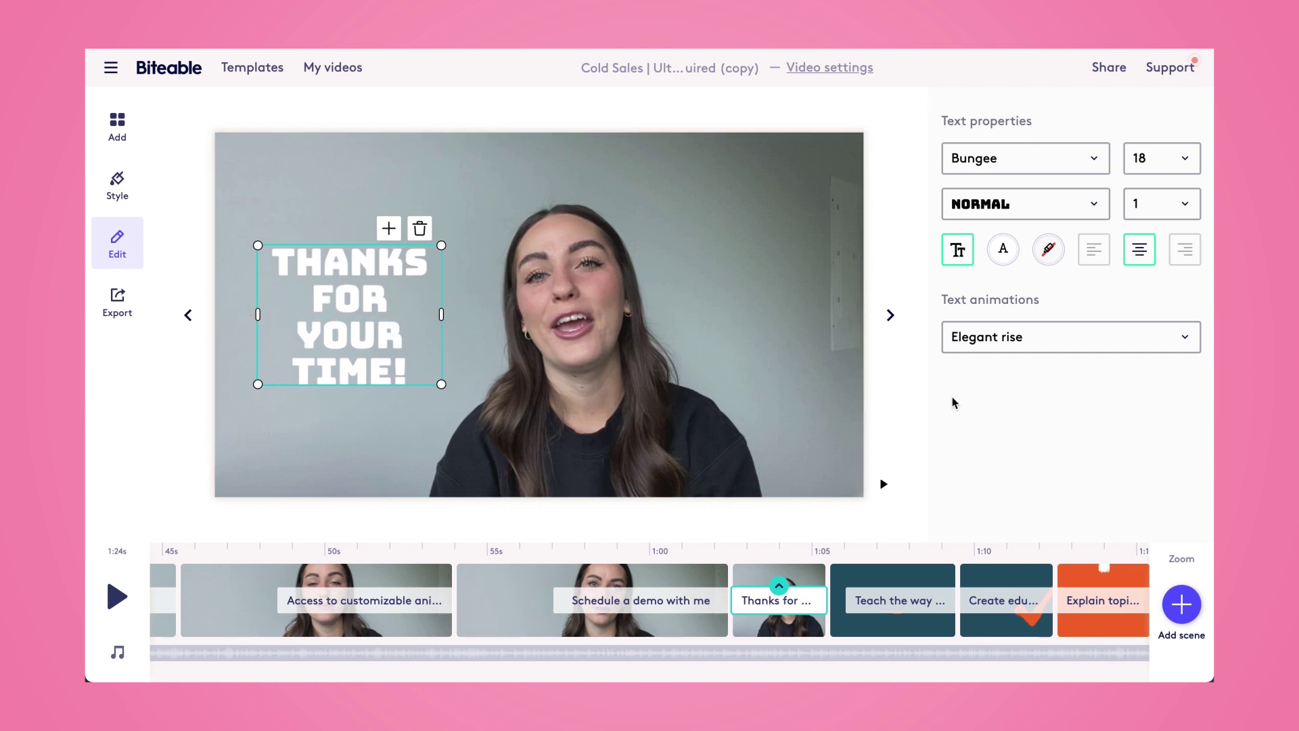
# Turn off the fade in and fade out of the last webcam clip and raise its volume to 100%
pyautogui.click(809, 367)
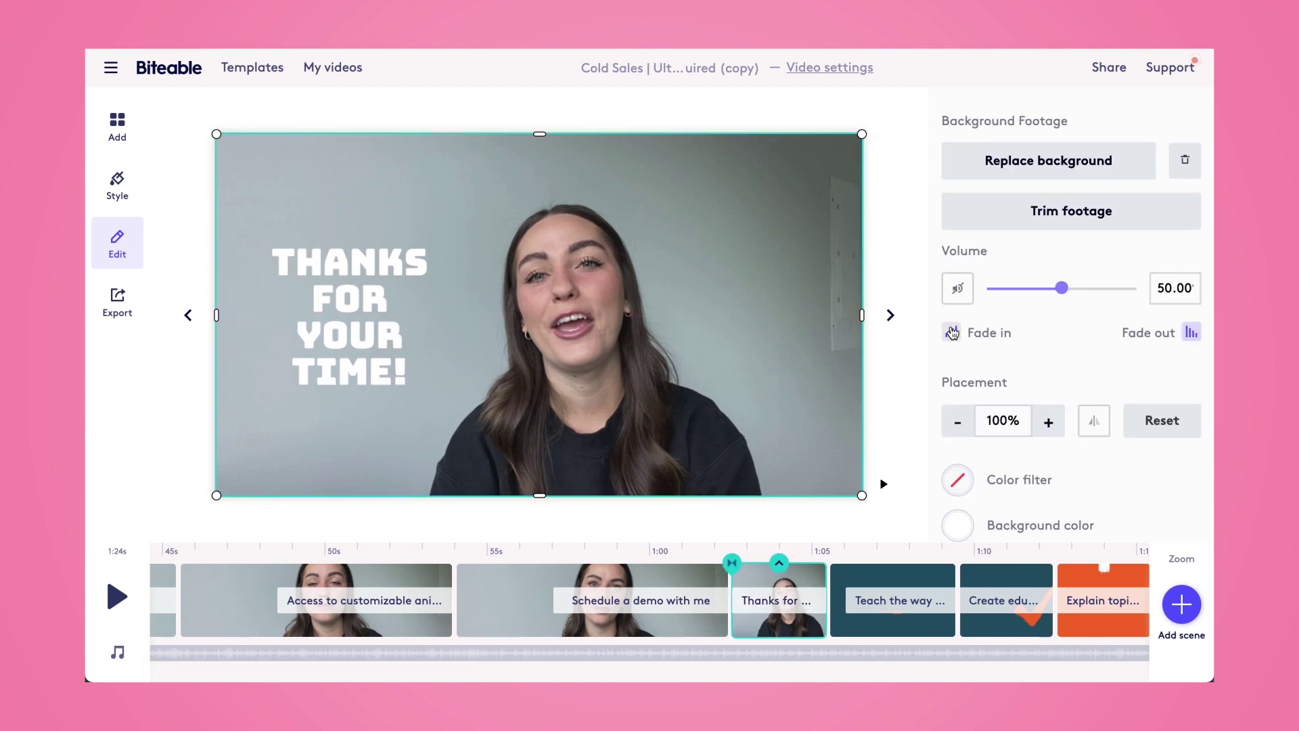
pyautogui.moveTo(1061, 288); pyautogui.dragTo(1130, 288)
pyautogui.click(1000, 415)
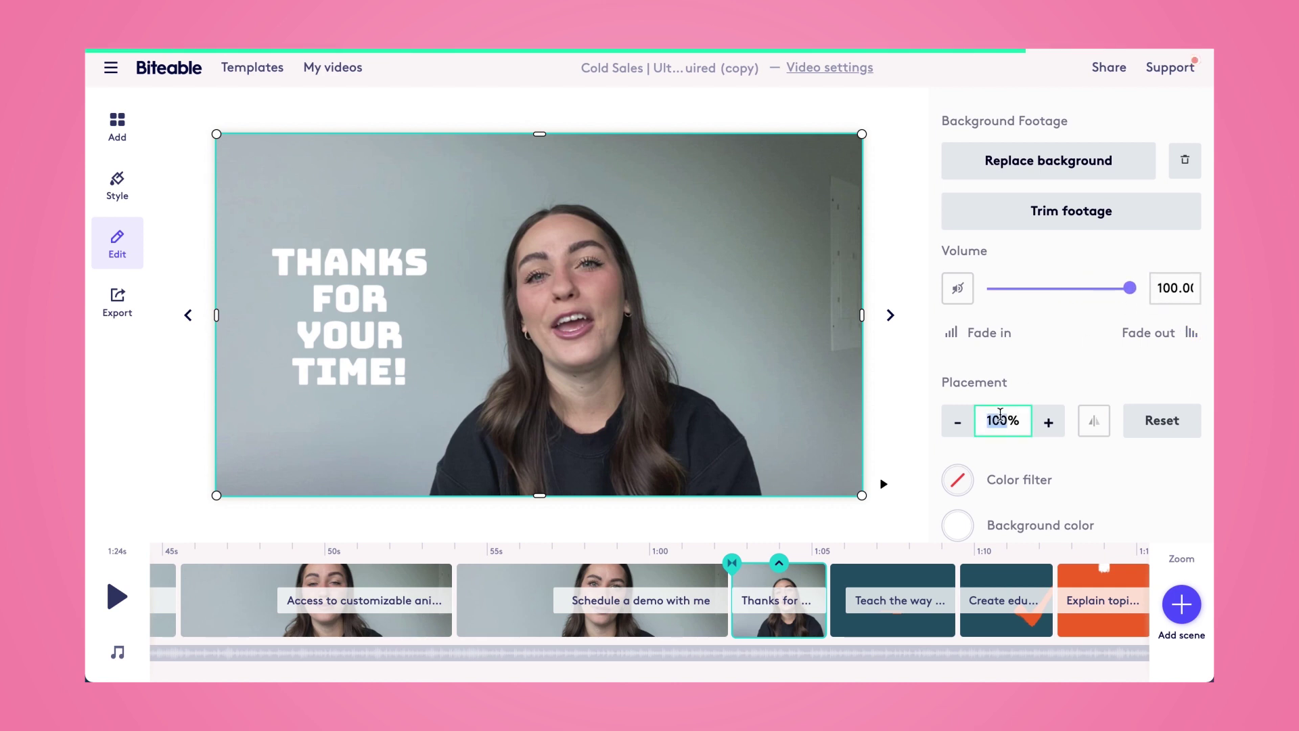
# Scale the thank-you webcam clip to 75% and fill its scene background with the following scene's teal, #21566A
pyautogui.write('75')
pyautogui.press('Return')
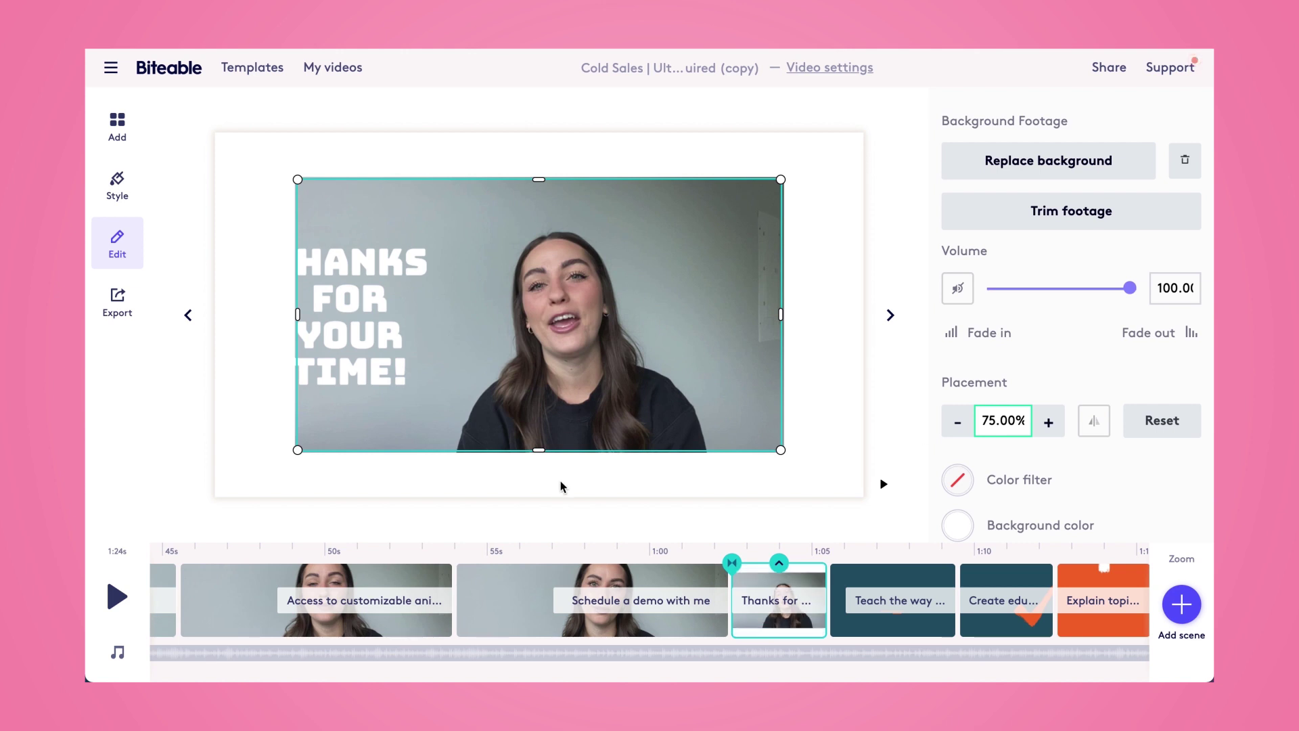
pyautogui.click(943, 595)
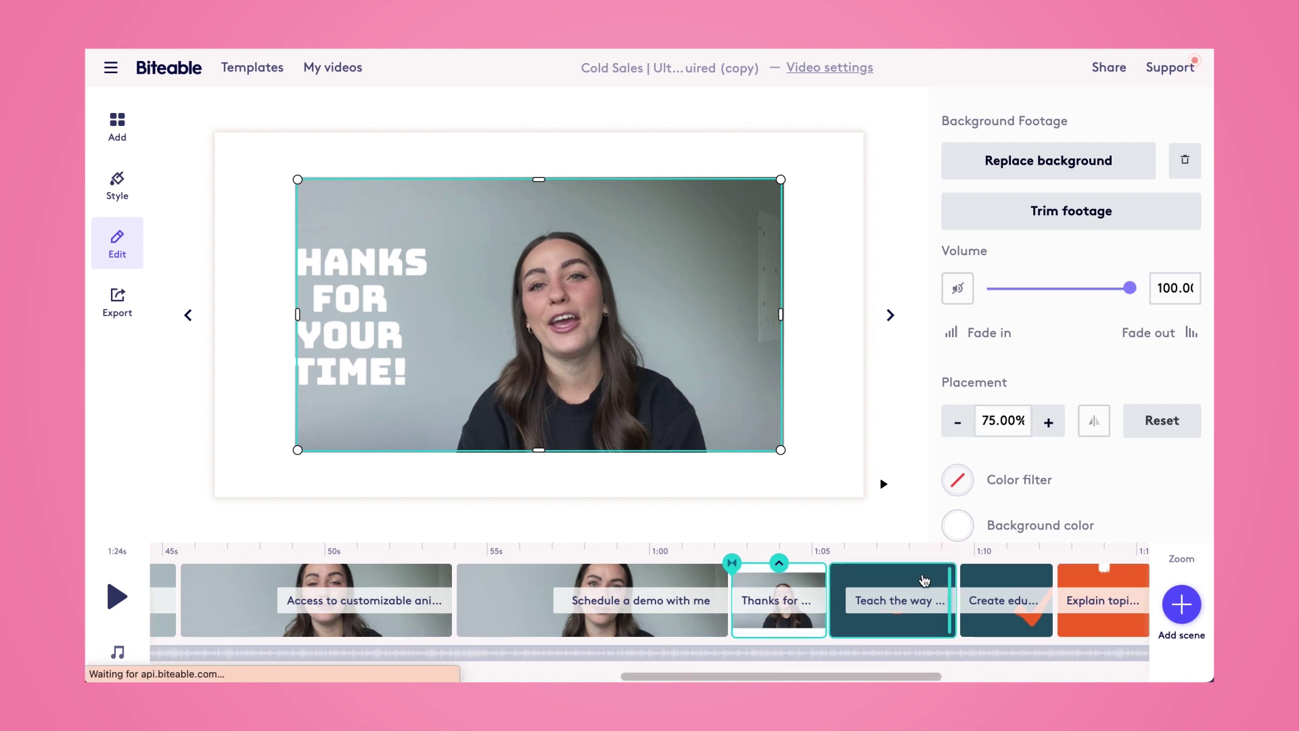
pyautogui.click(964, 501)
pyautogui.click(1026, 215)
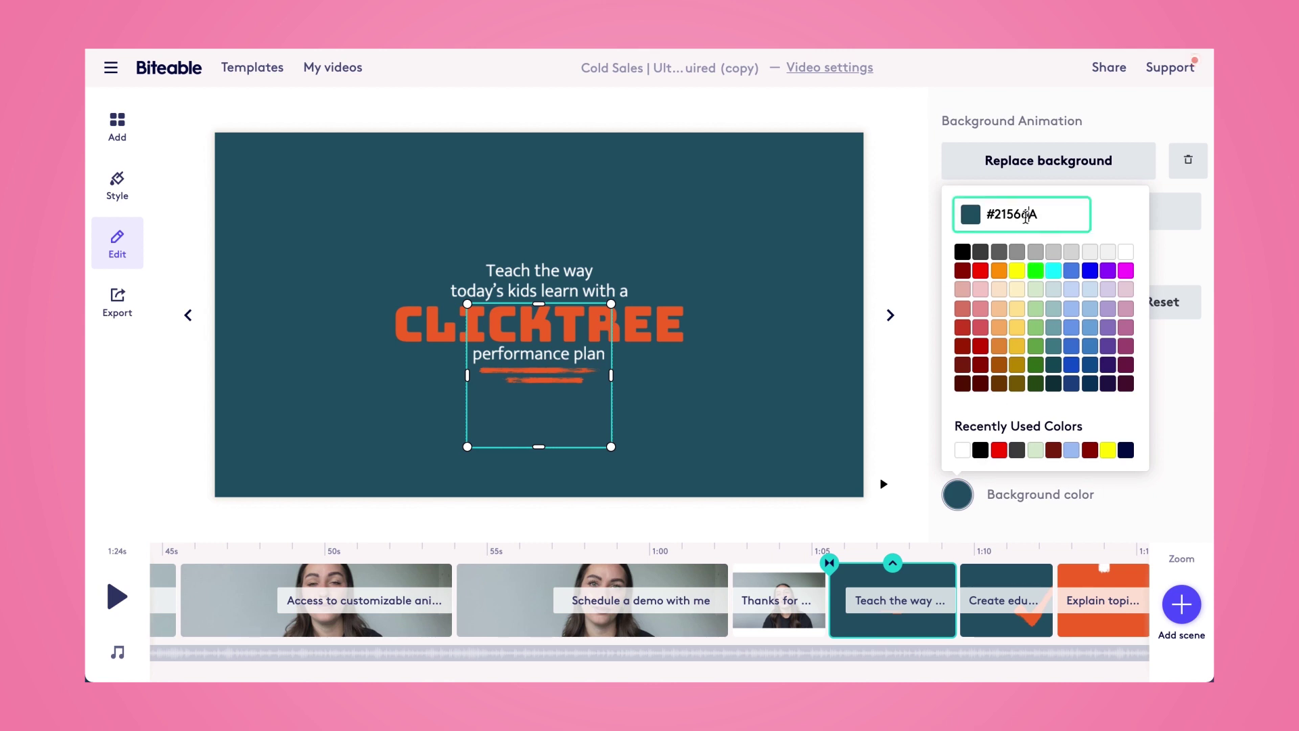
pyautogui.click(778, 600)
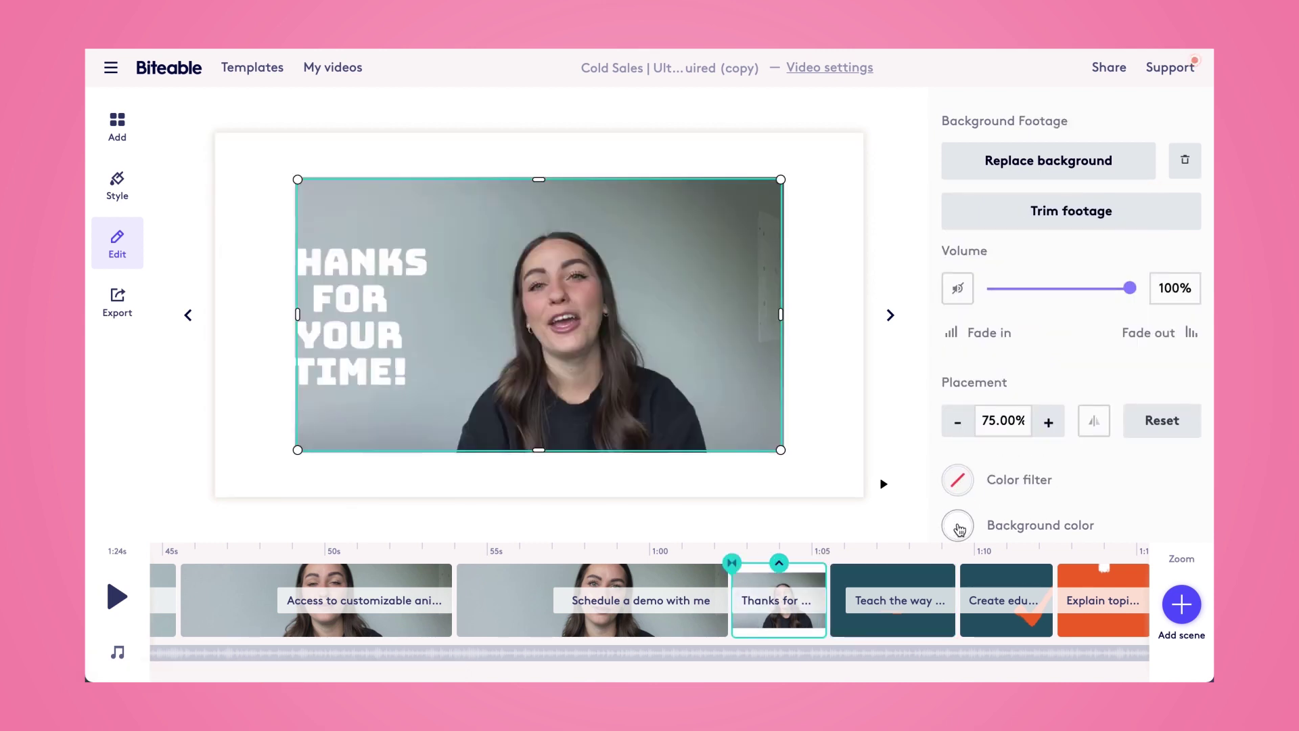
pyautogui.click(958, 526)
pyautogui.doubleClick(1023, 244)
pyautogui.write('21566A')
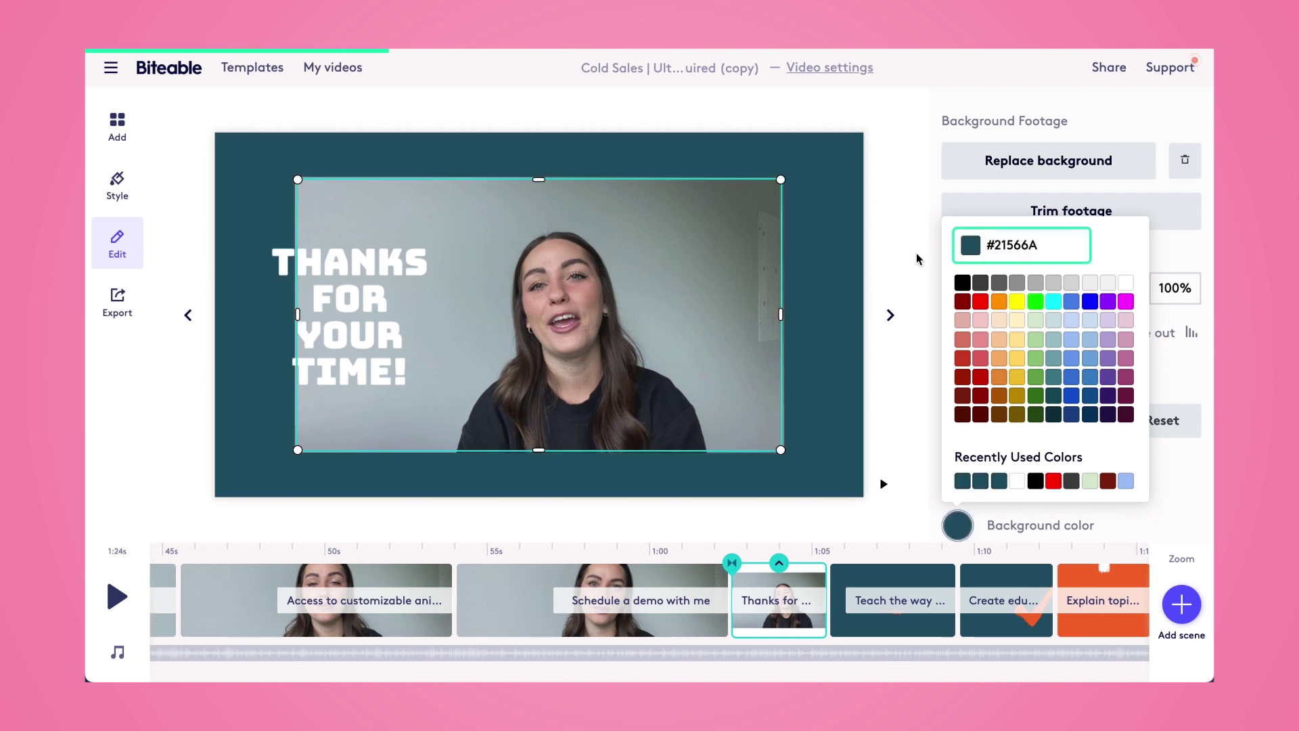
# Arrange the thank-you text on two lines centred across the clip's upper edge and give it the orange scene's colour, #F36B27, as ribbon
pyautogui.click(340, 297)
pyautogui.moveTo(444, 313); pyautogui.dragTo(600, 183)
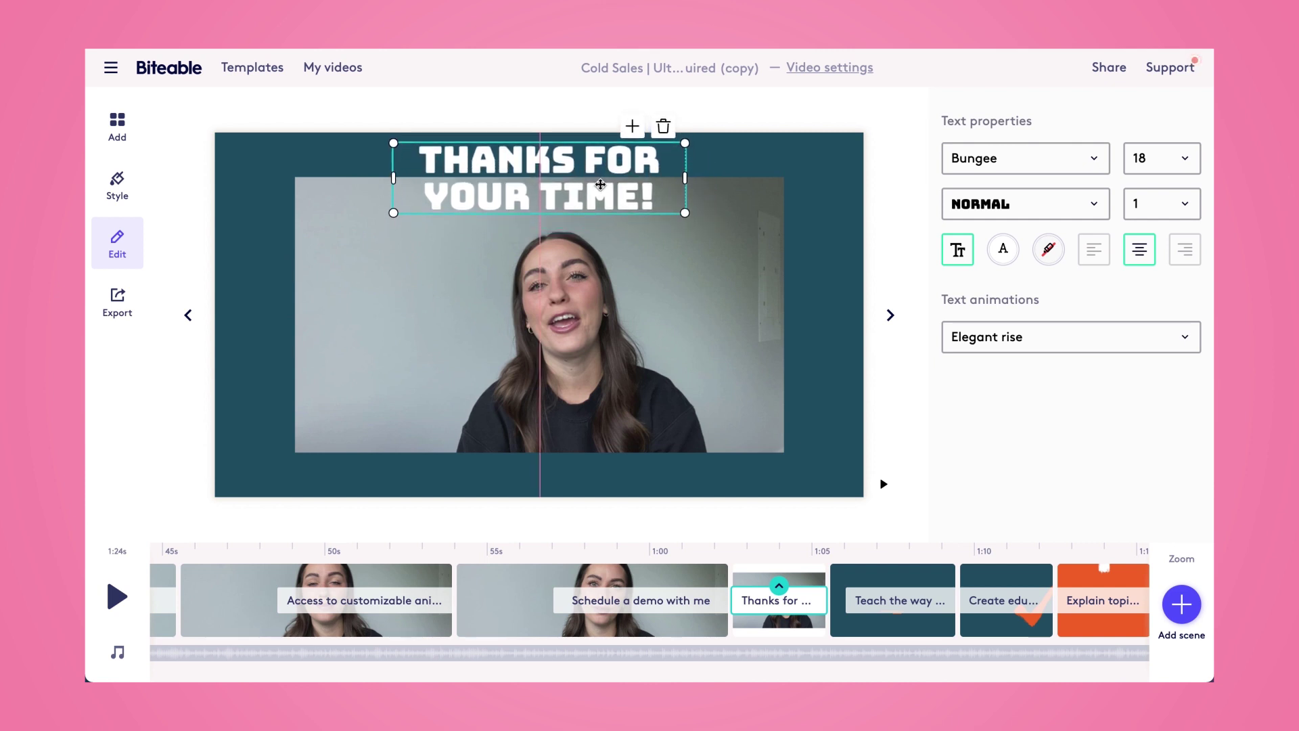
pyautogui.click(1076, 630)
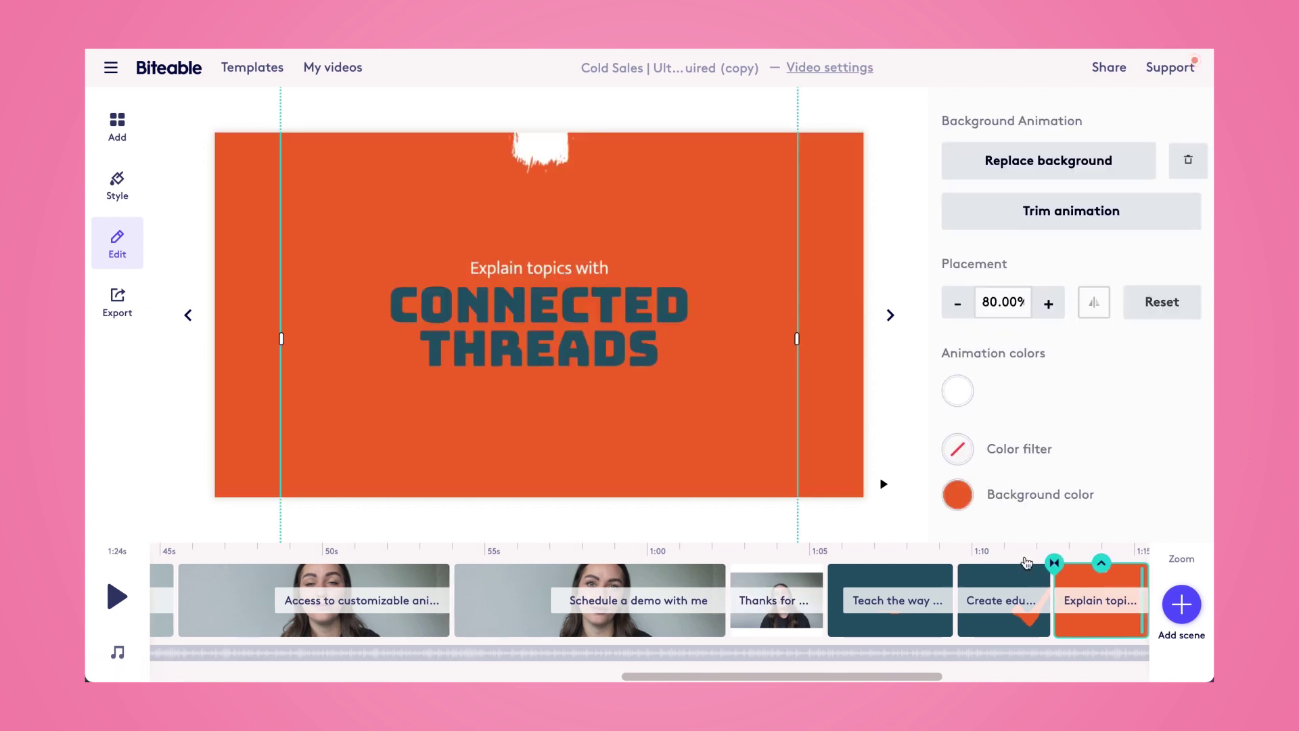
pyautogui.click(966, 504)
pyautogui.doubleClick(1011, 215)
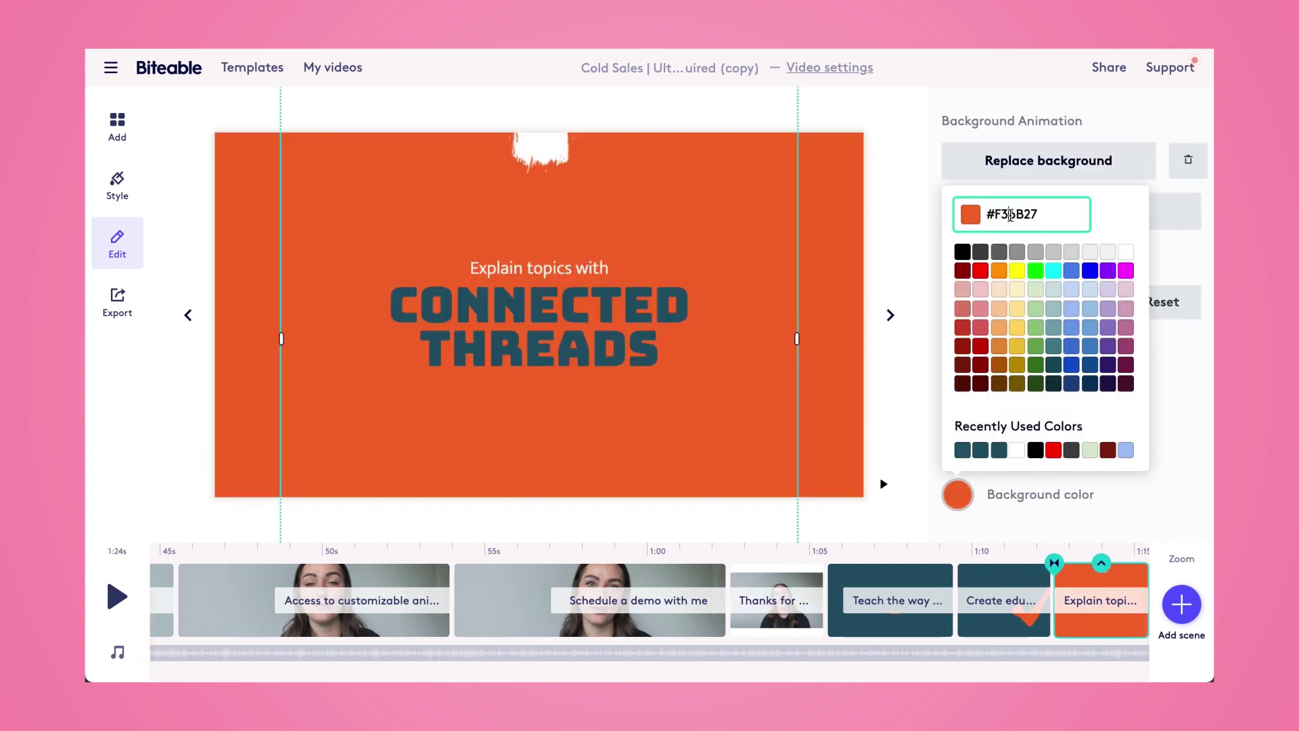
pyautogui.click(784, 579)
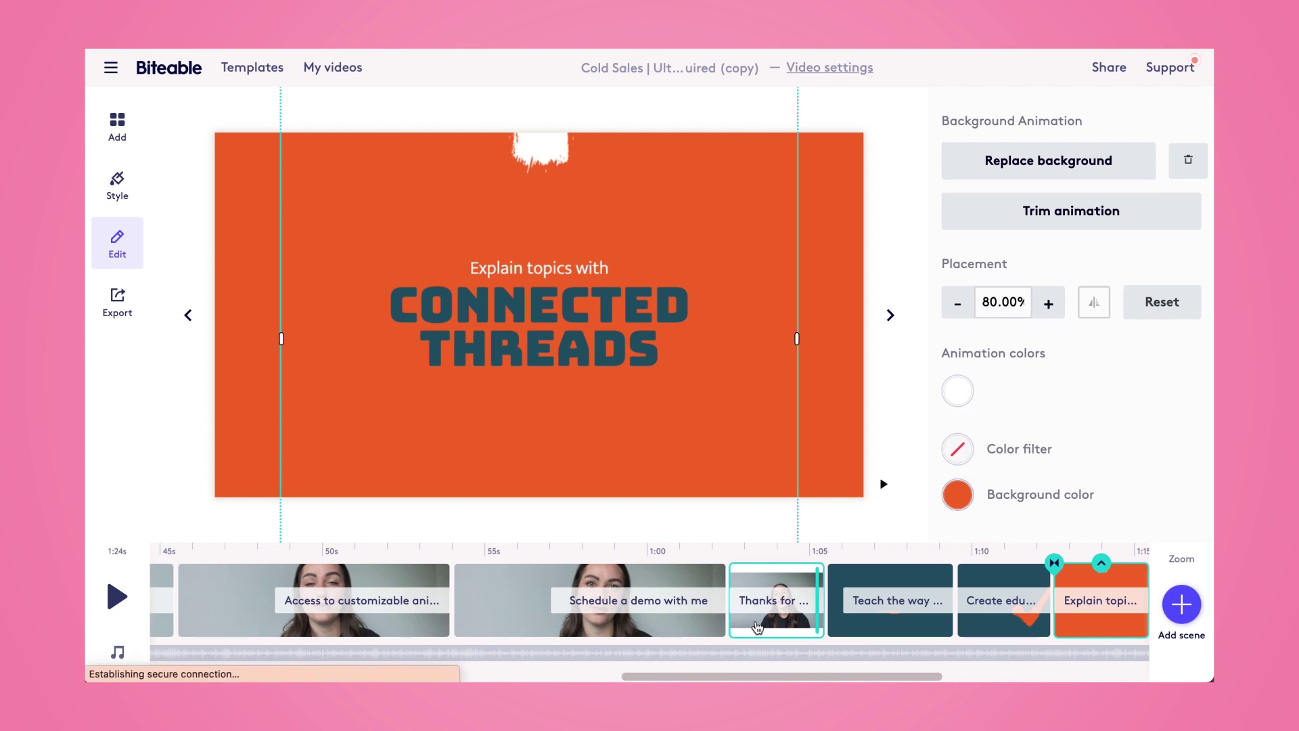
pyautogui.click(604, 175)
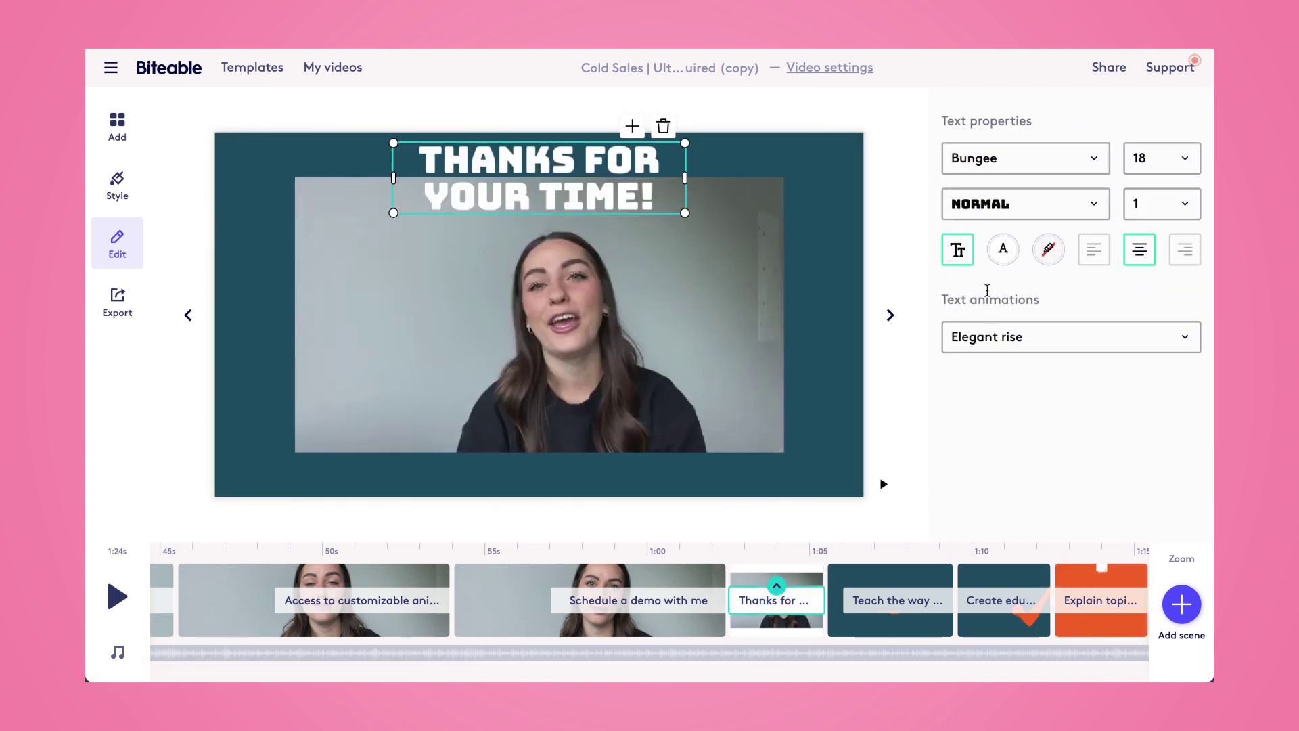
pyautogui.click(1050, 251)
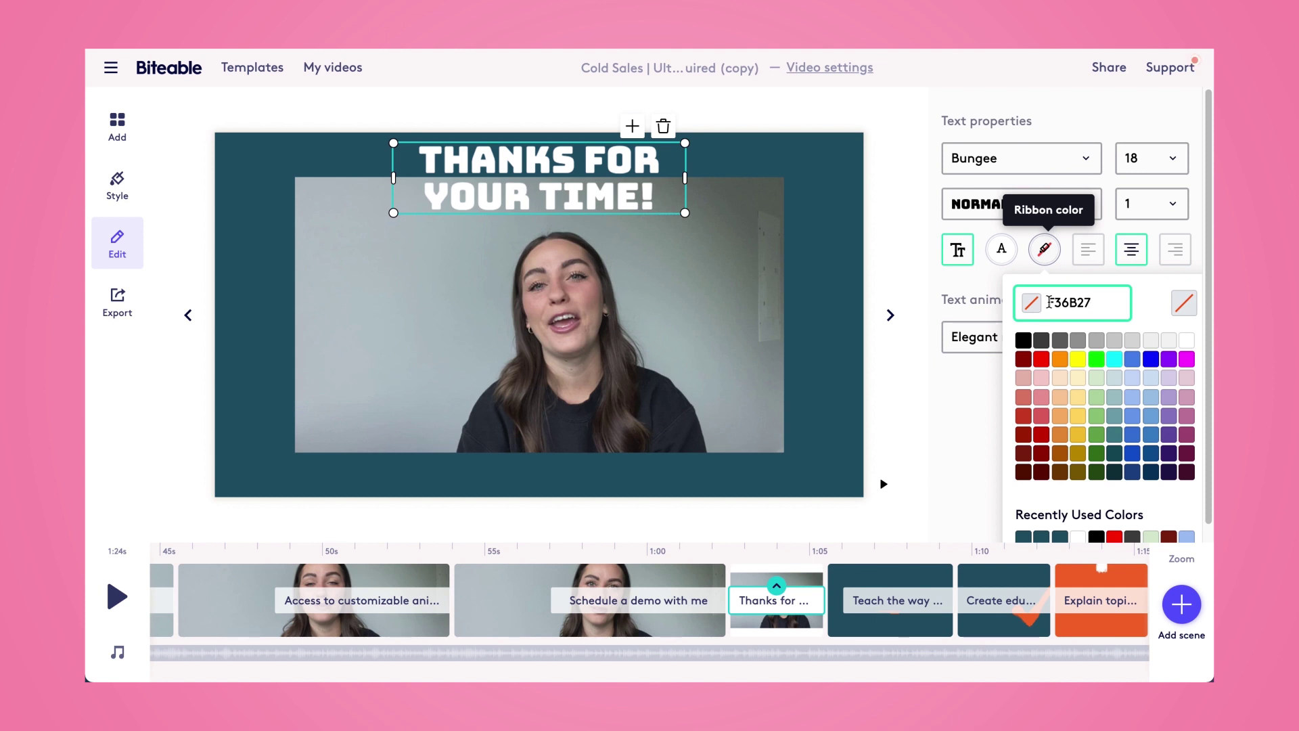
pyautogui.press('Return')
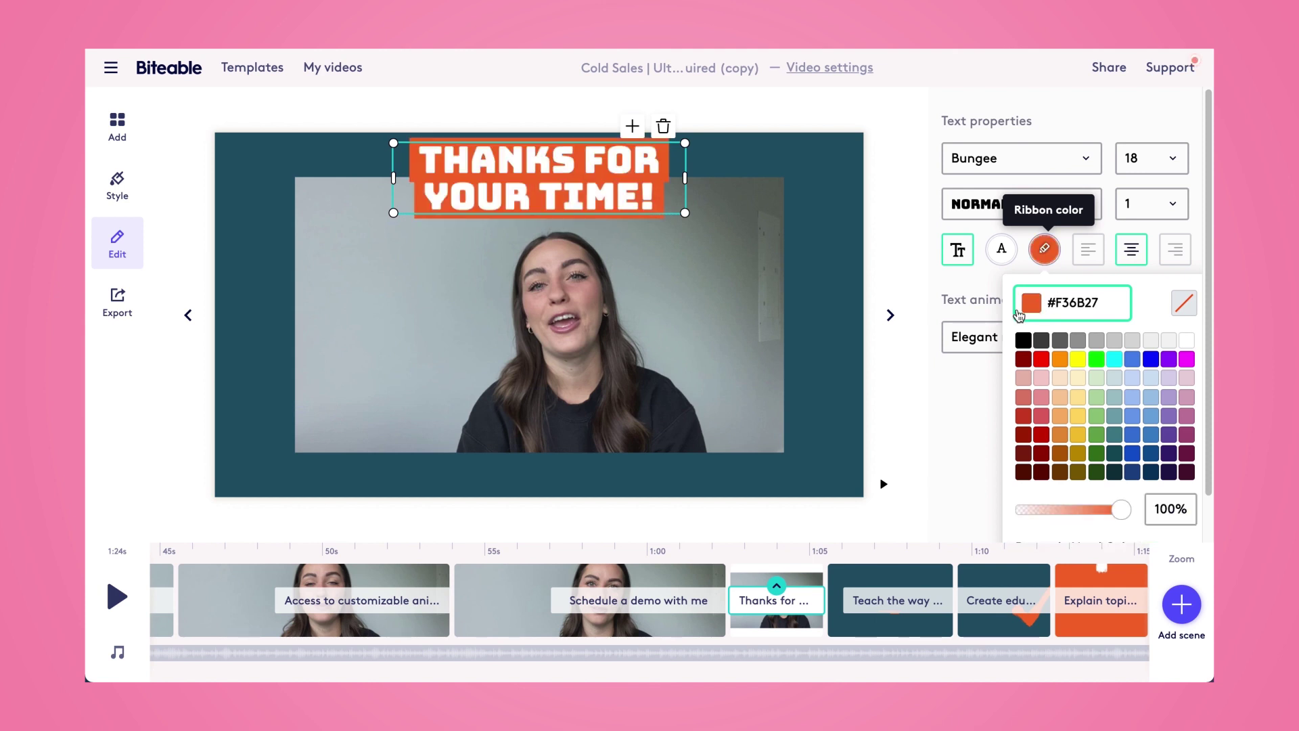
pyautogui.click(912, 239)
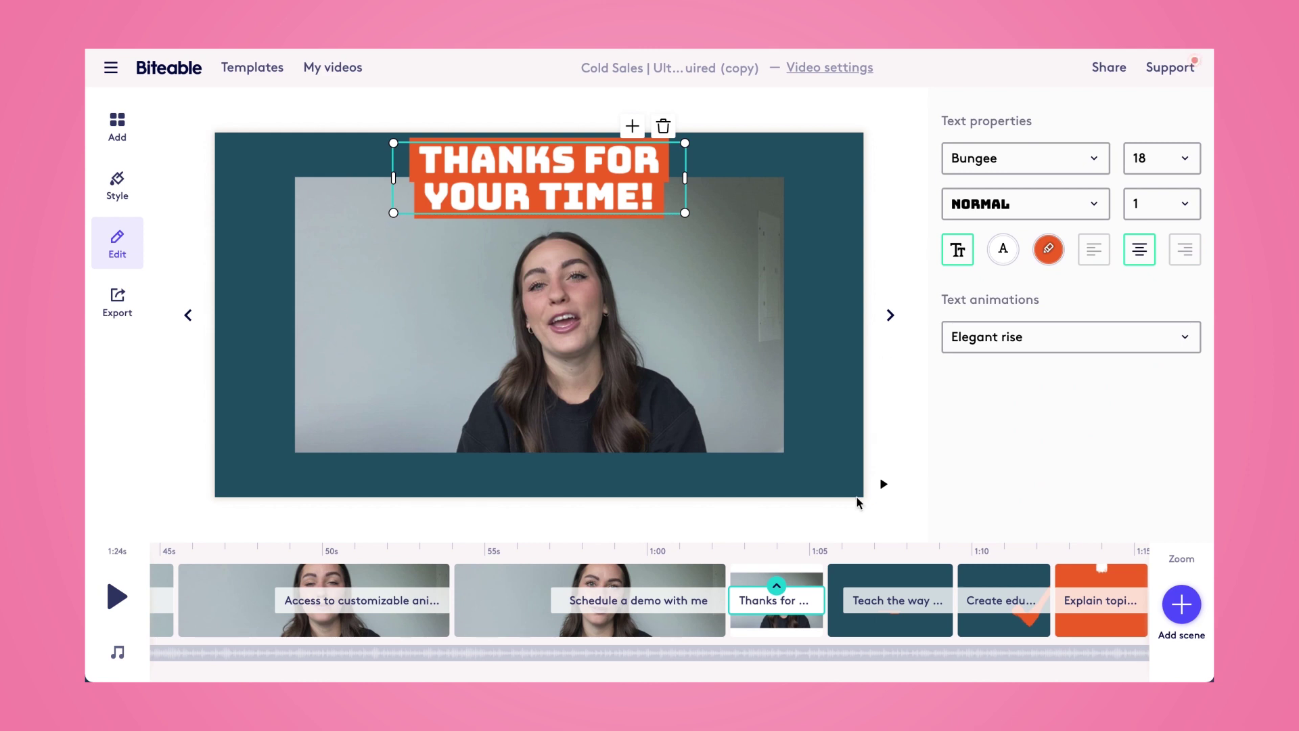
# Change the text of the scene after the thank-you clip to "Put your message in motion with" and the large title to "BITEABLE"
pyautogui.click(875, 635)
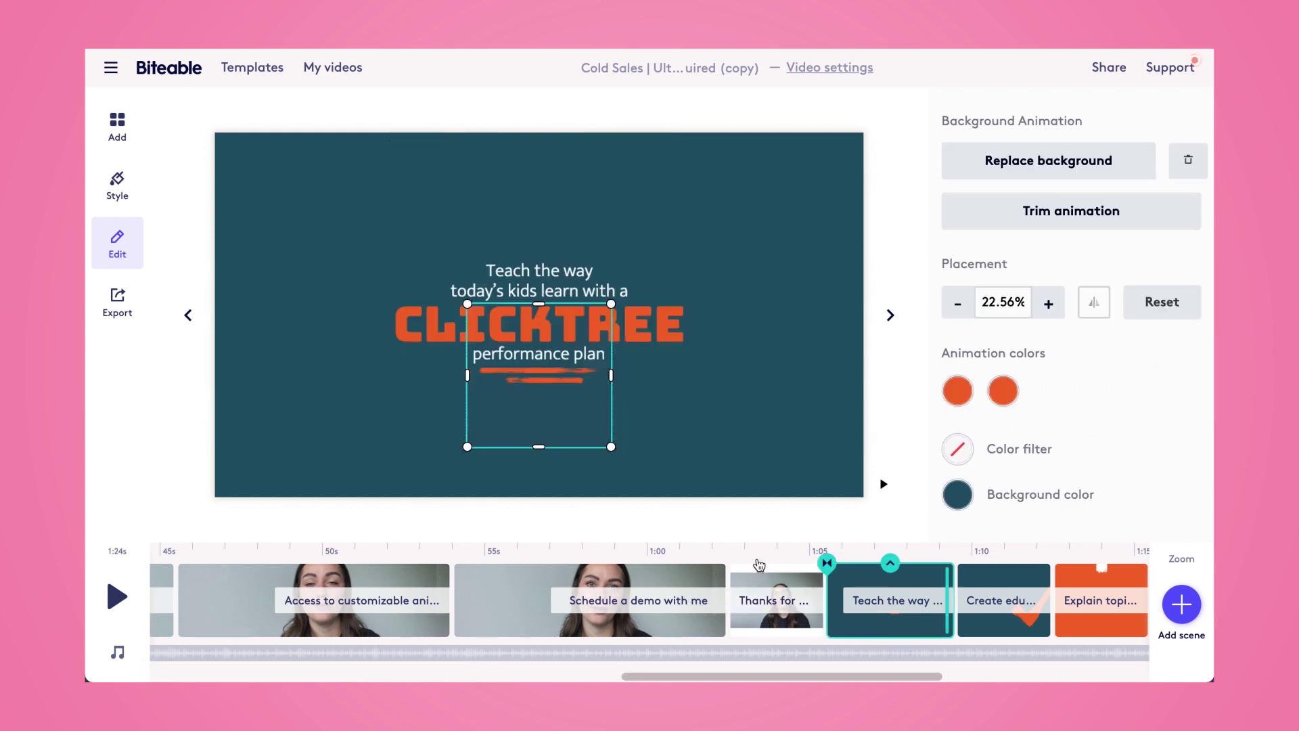
pyautogui.click(547, 282)
pyautogui.click(546, 279)
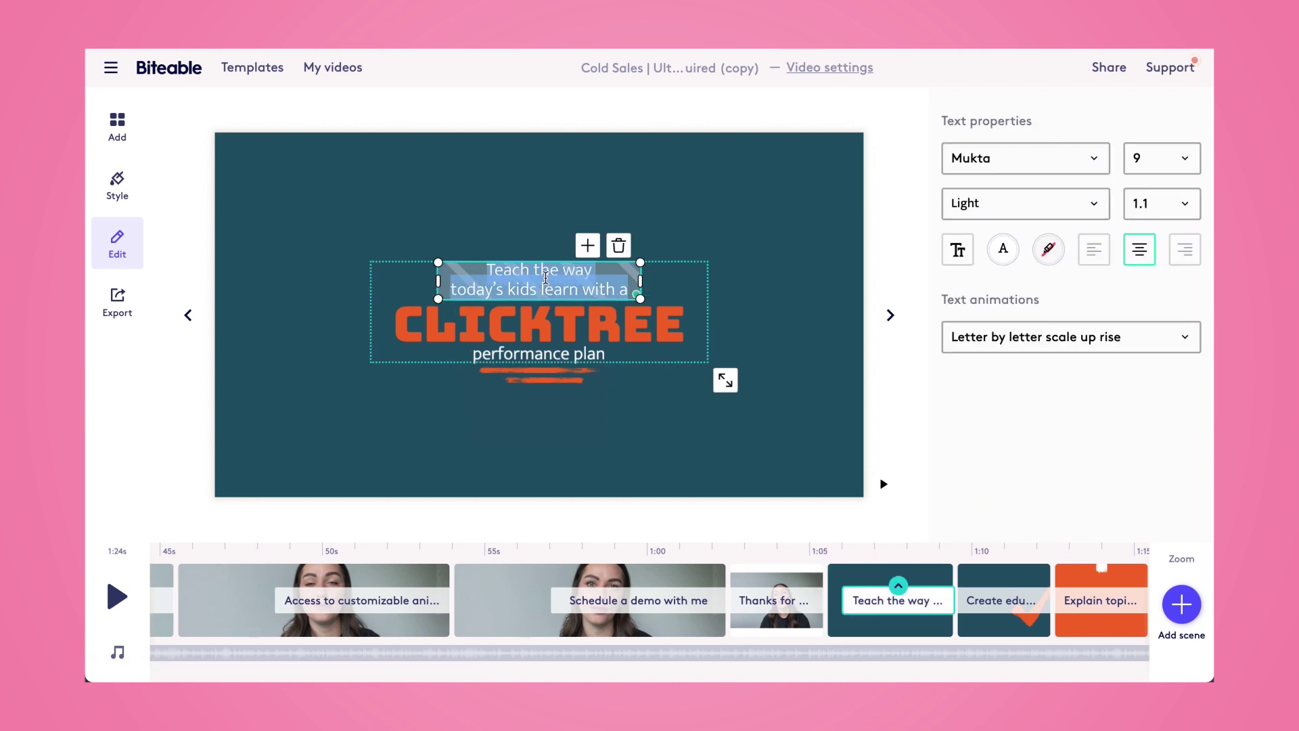
pyautogui.press('BackSpace')
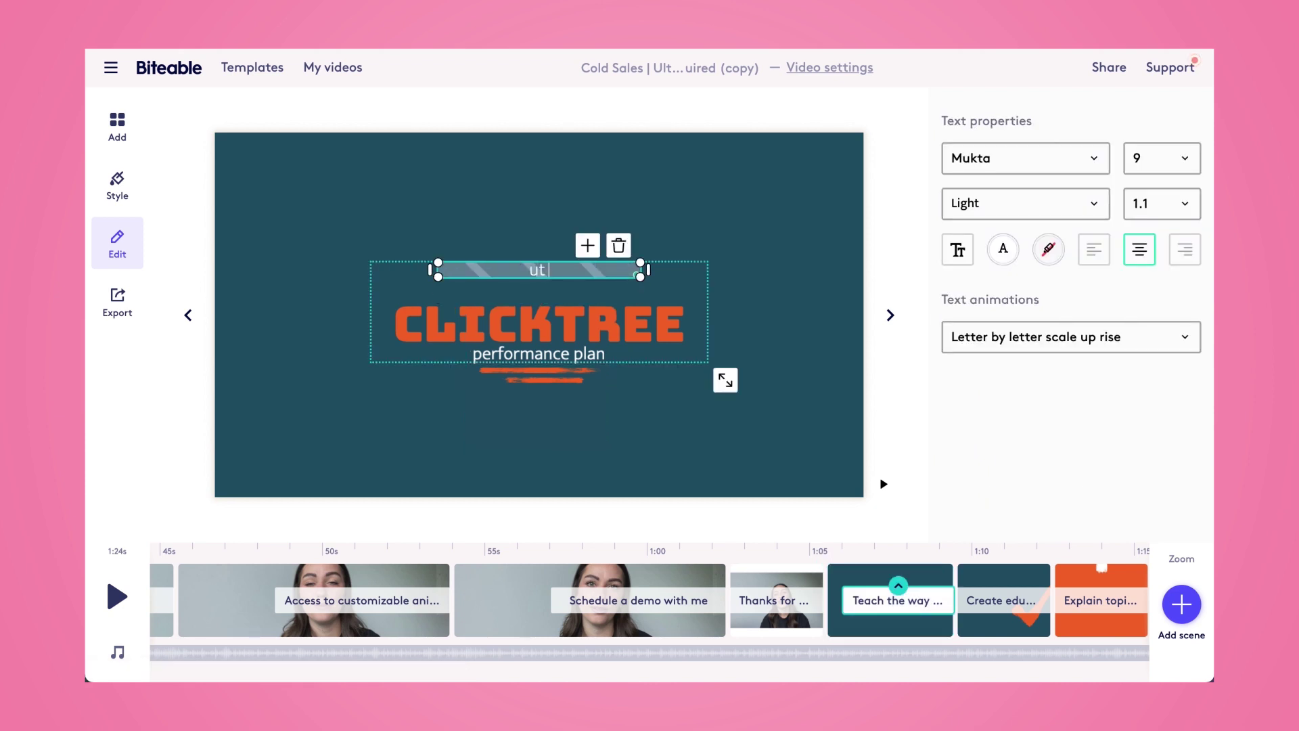
pyautogui.write('Put your message in motion with')
pyautogui.click(538, 323)
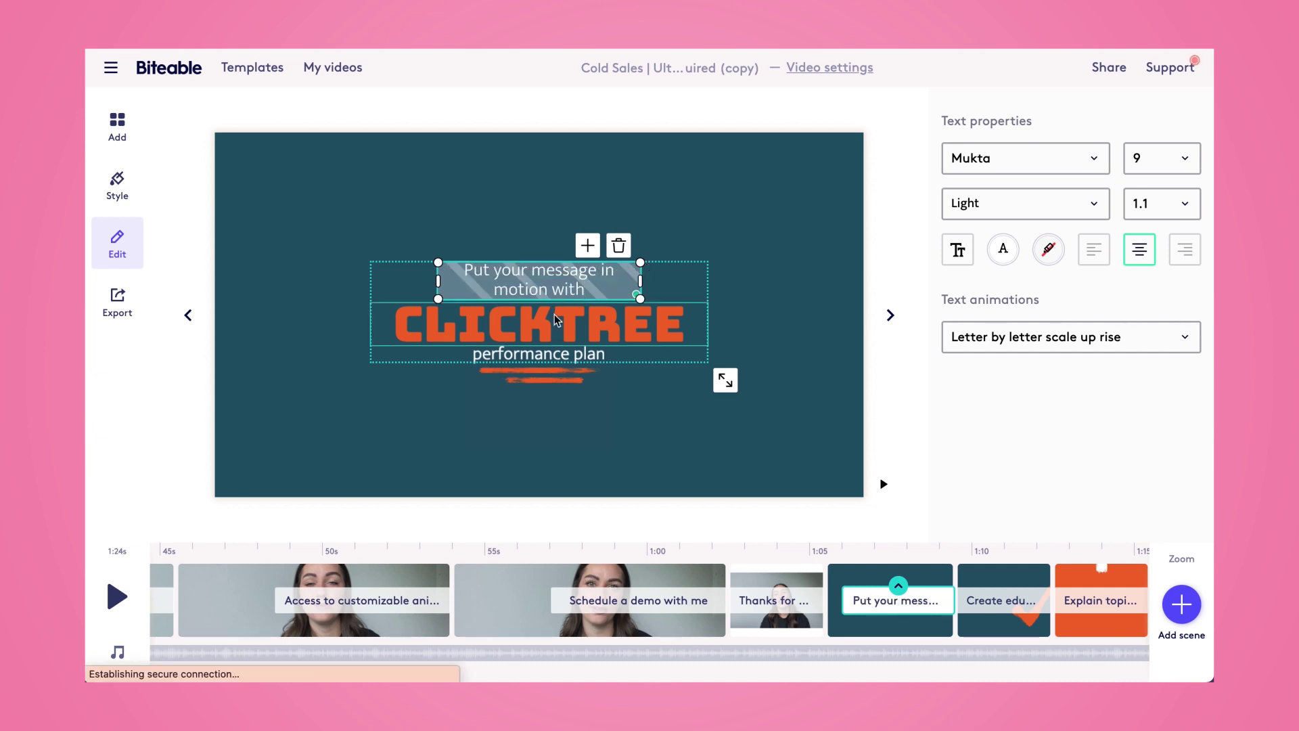
pyautogui.write('BITEABLE')
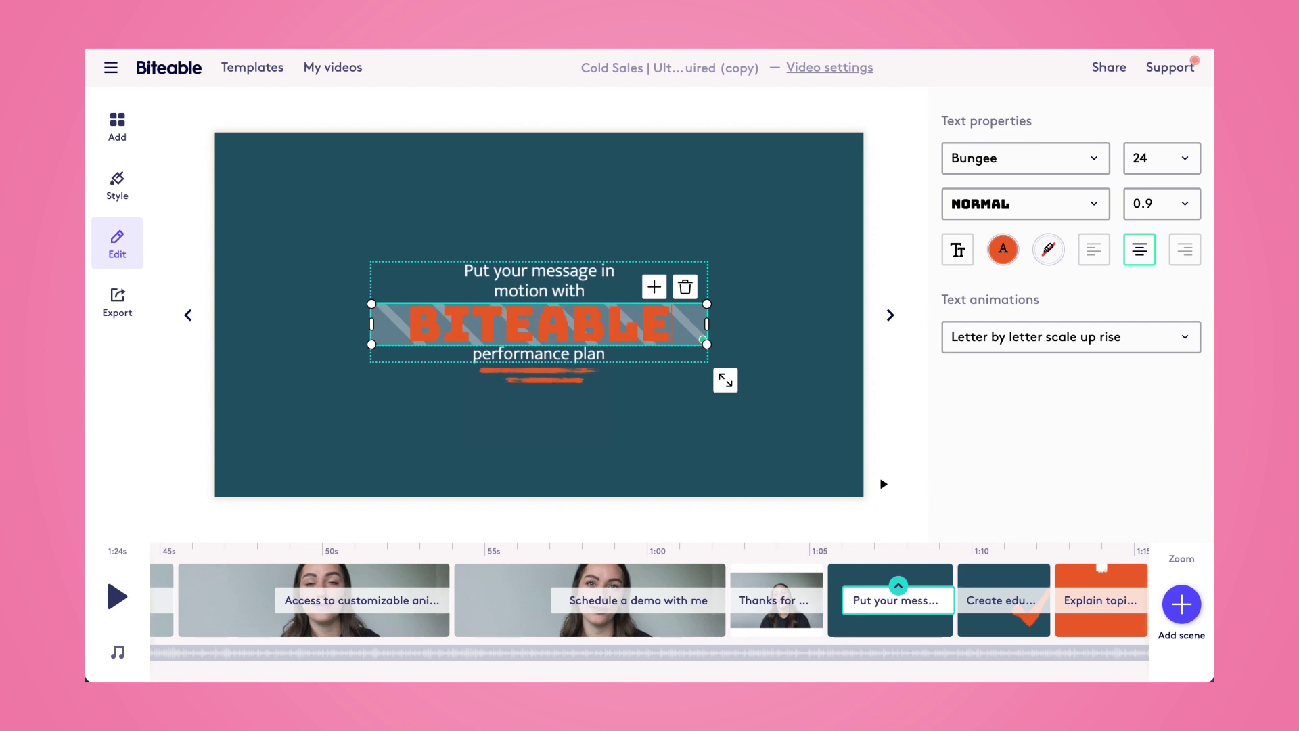
# Delete the "performance plan" line and move the brush-stroke underline up beneath the BITEABLE title
pyautogui.click(571, 356)
pyautogui.click(655, 331)
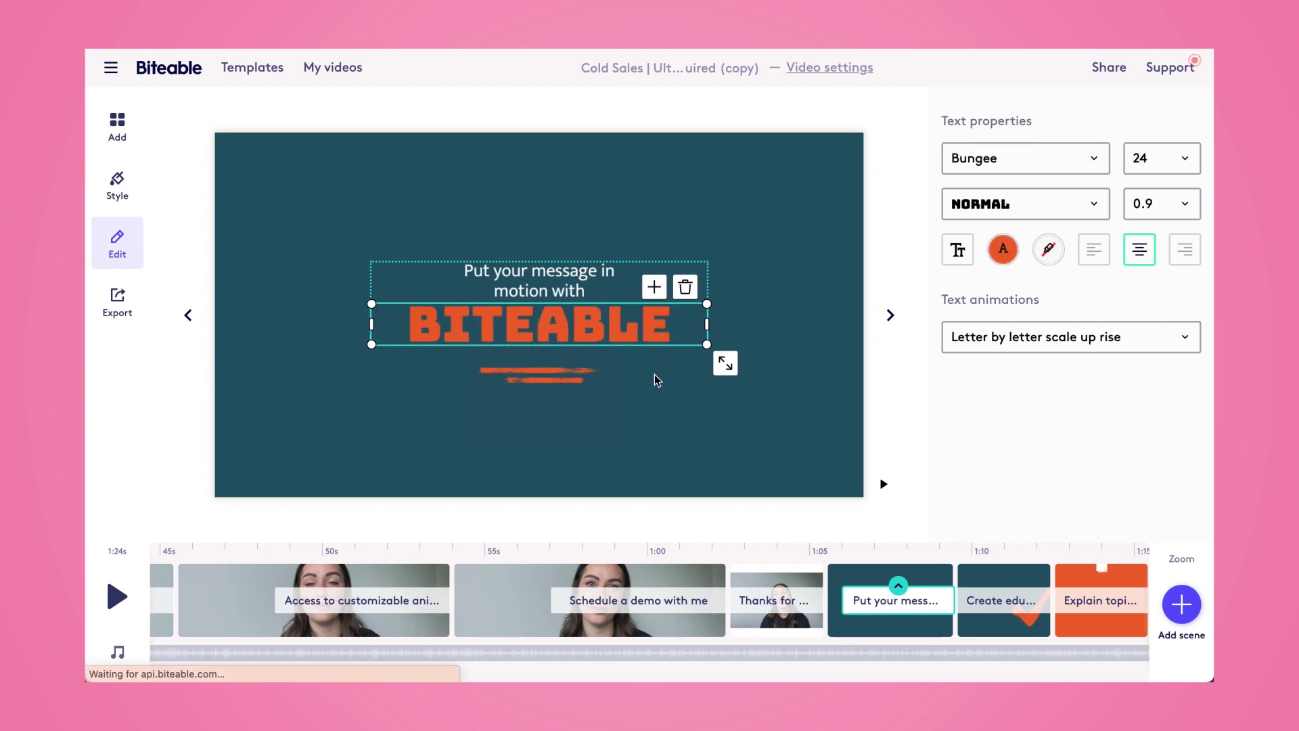
pyautogui.click(595, 380)
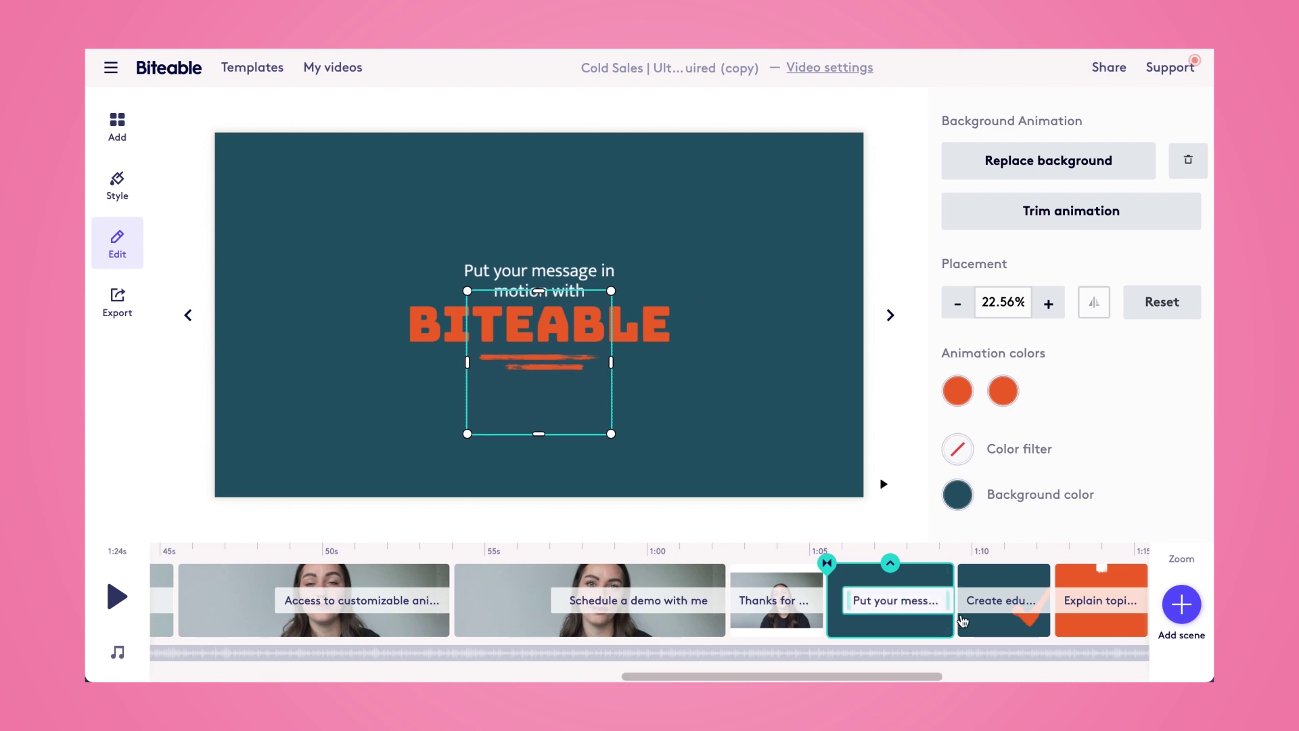
# In the "Explain topics with Connected Threads" scene, change the small line to "Unlock" and the title to "Biteable Analytics"
pyautogui.click(1002, 600)
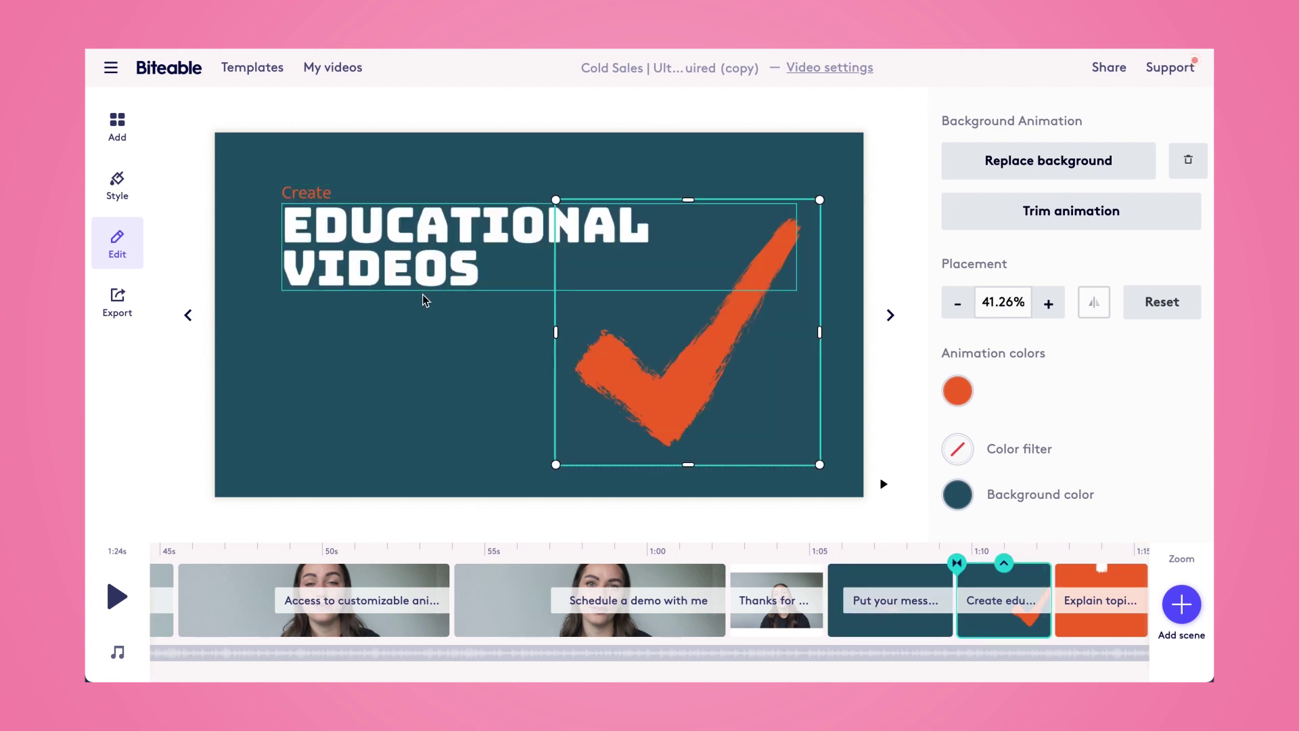
pyautogui.hscroll(5, 902, 621)
pyautogui.click(878, 628)
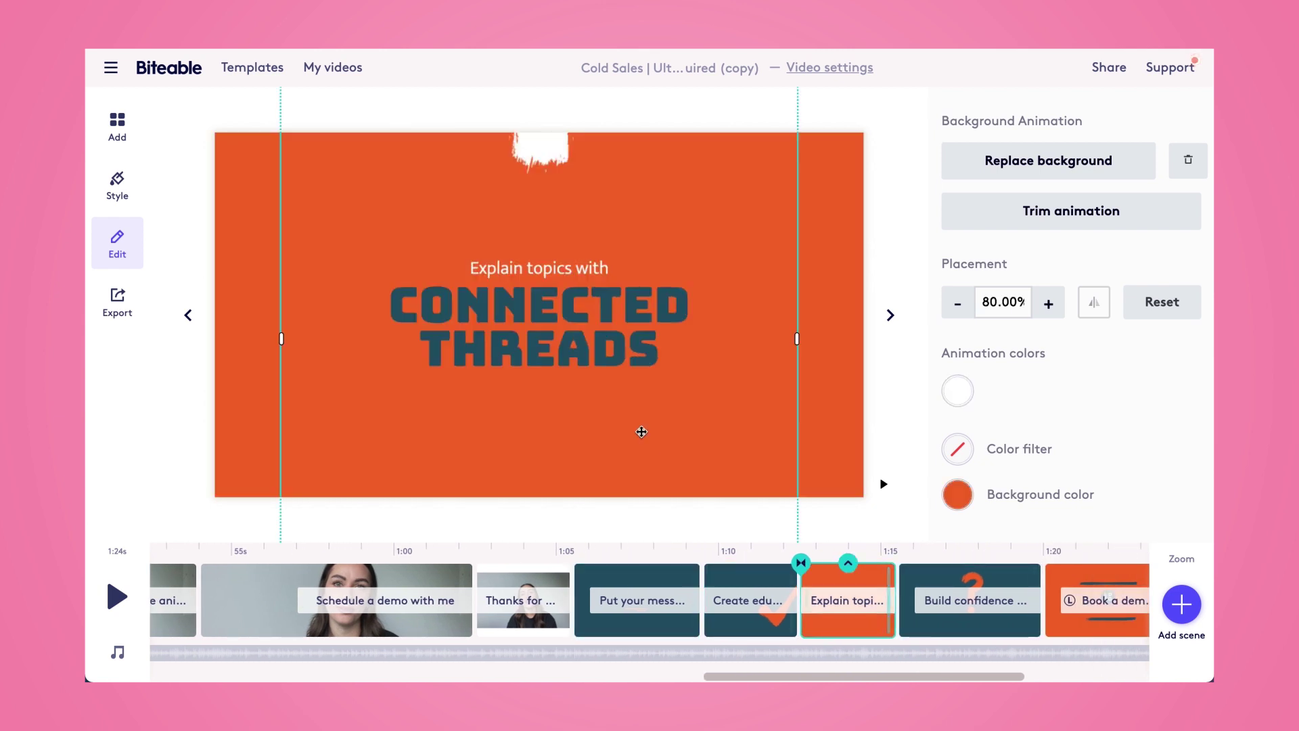
pyautogui.click(575, 297)
pyautogui.click(561, 272)
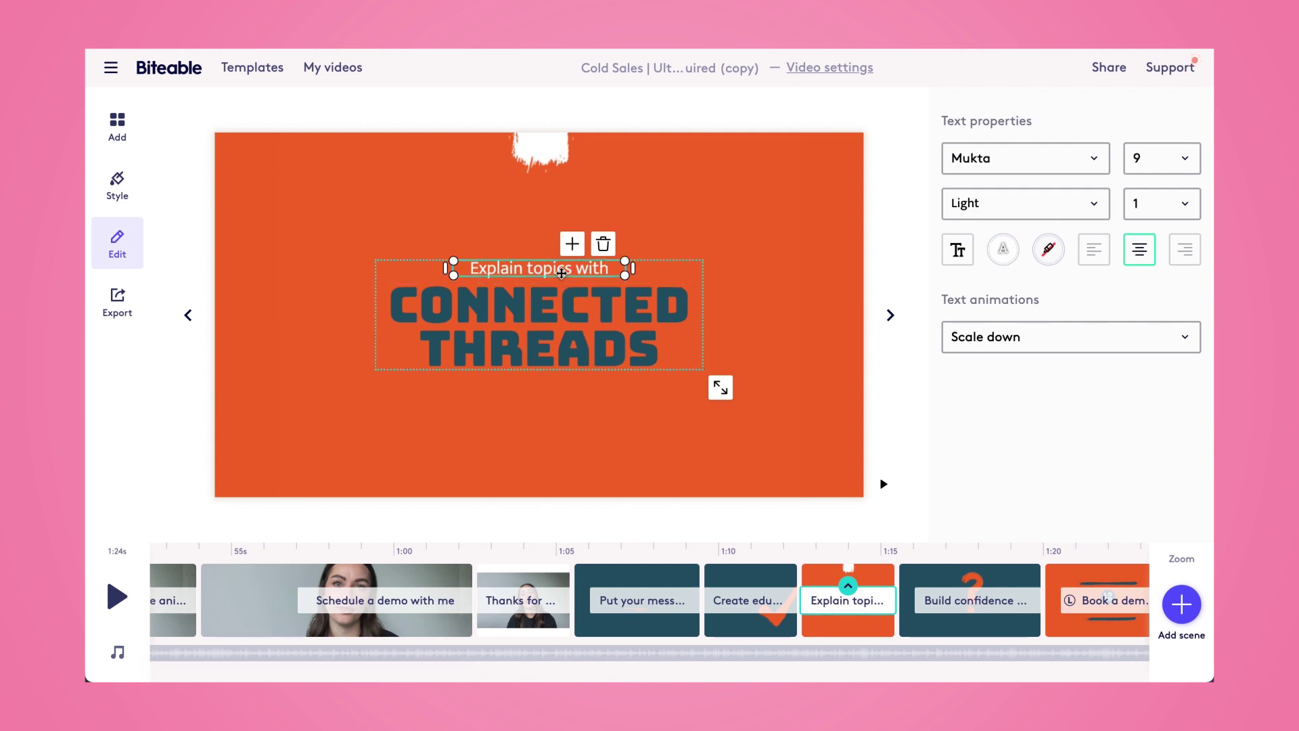
pyautogui.doubleClick(561, 268)
pyautogui.write('Unlock')
pyautogui.press('Tab')
pyautogui.write('Biteable Analytics')
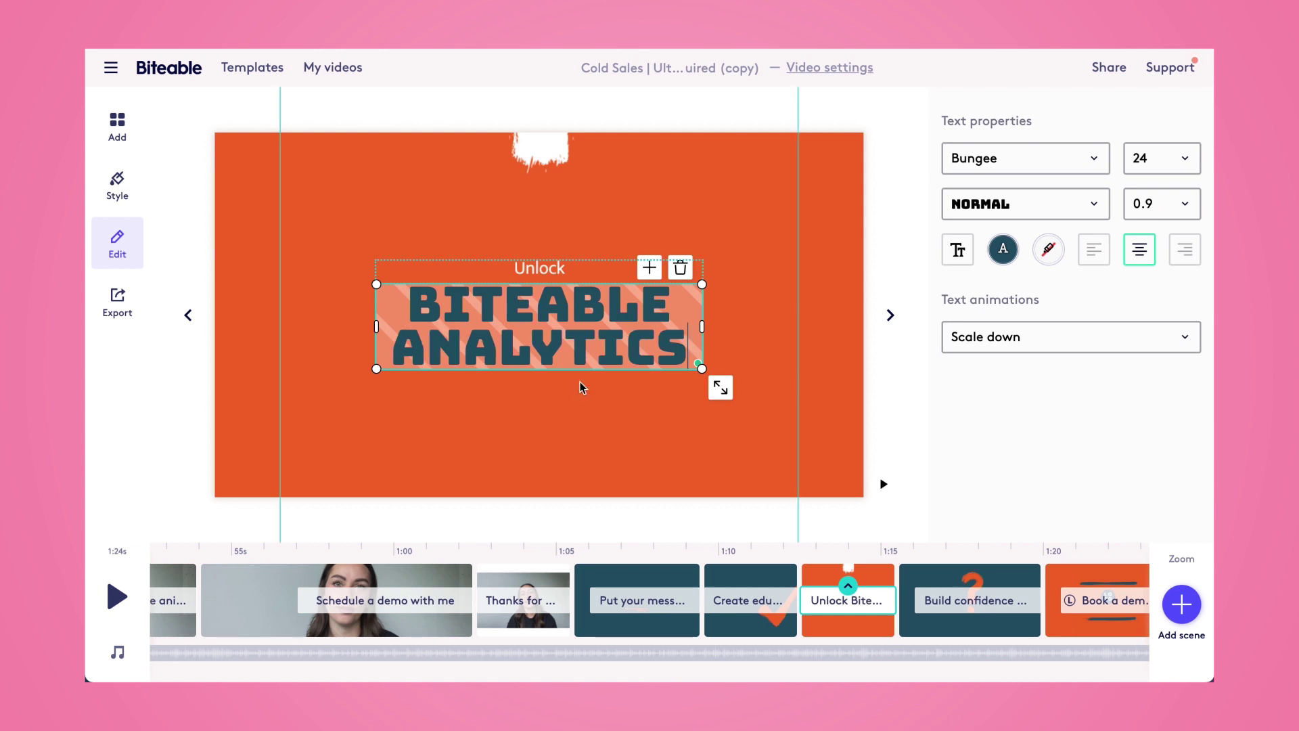
pyautogui.click(579, 382)
# In the question mark scene, change the small line to "Explain" and the title to "Corporate Policies"
pyautogui.press('Right')
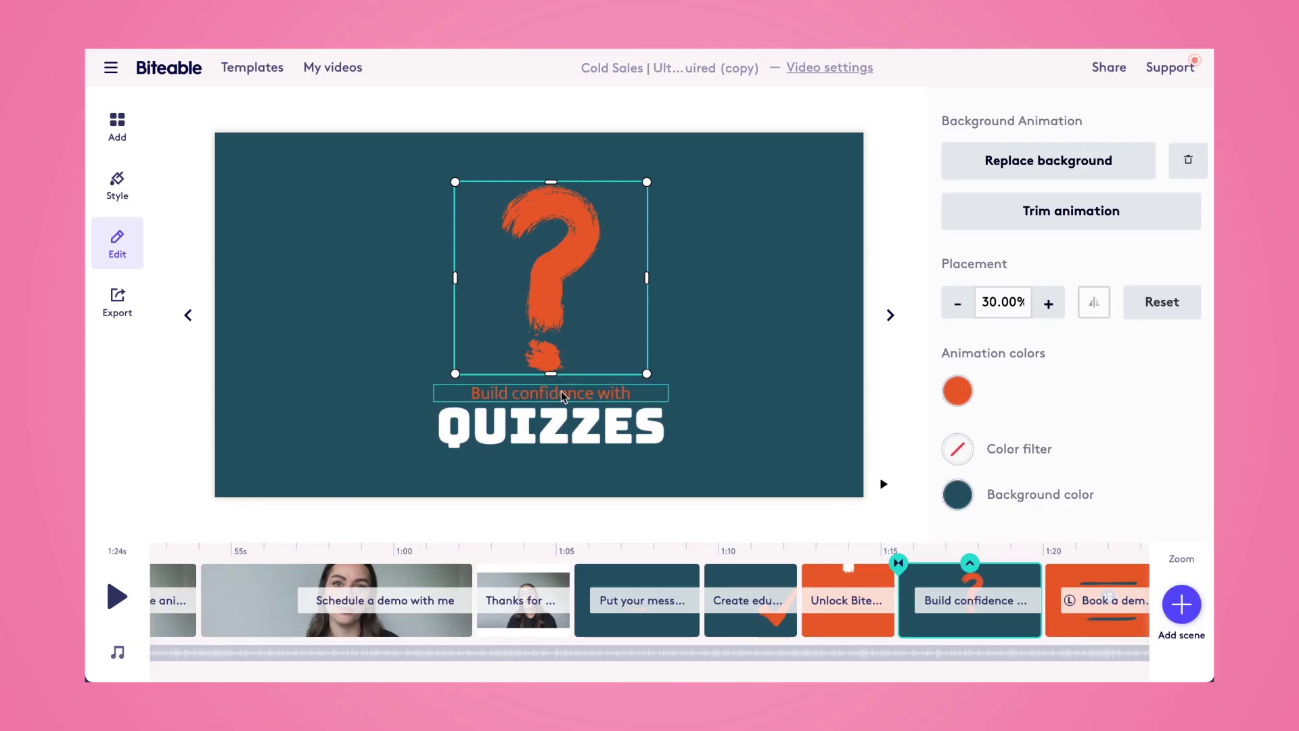
pyautogui.click(563, 394)
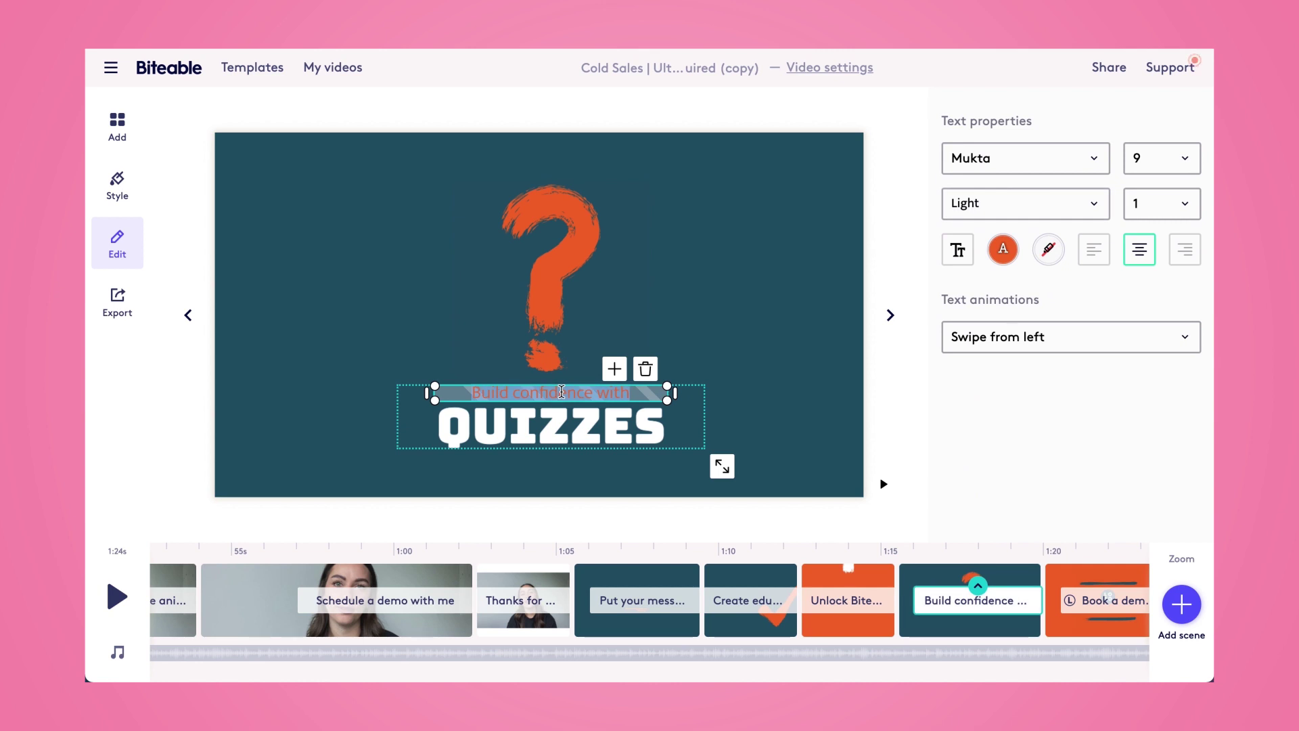
pyautogui.write('Explain')
pyautogui.click(568, 420)
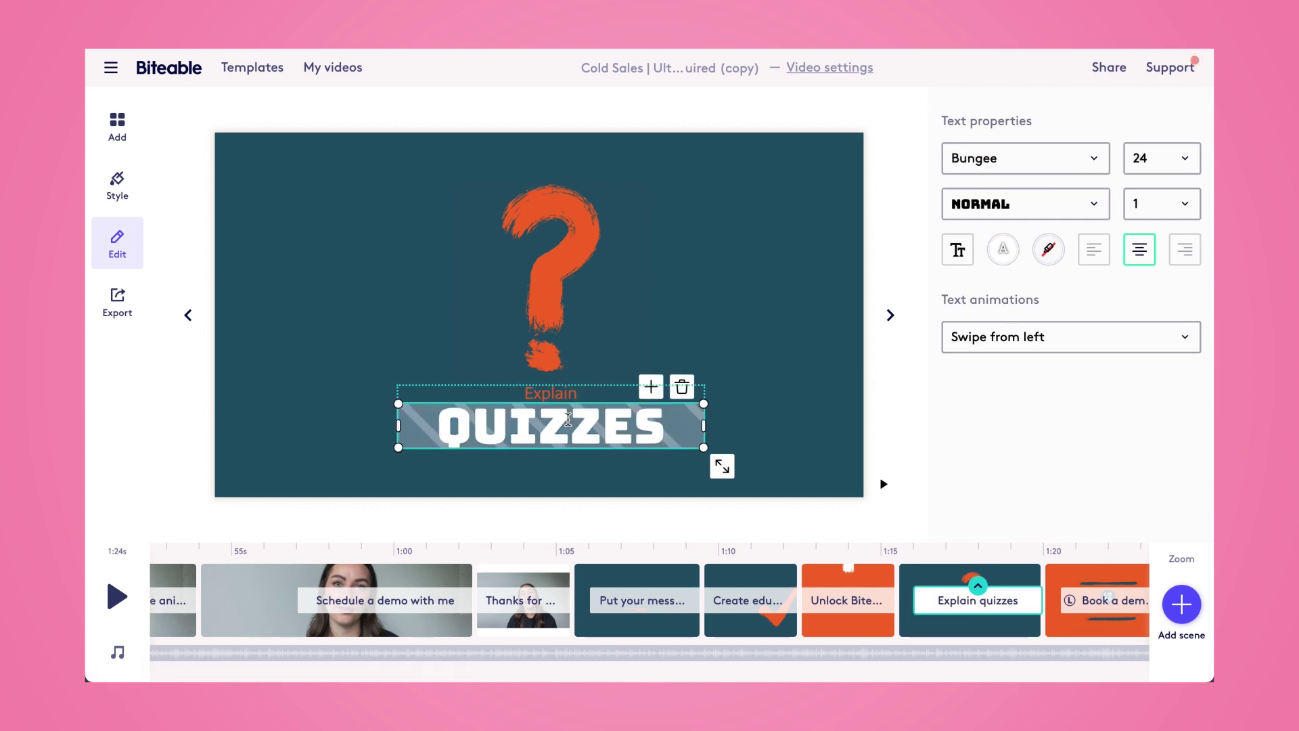
pyautogui.write('Corporate Policies')
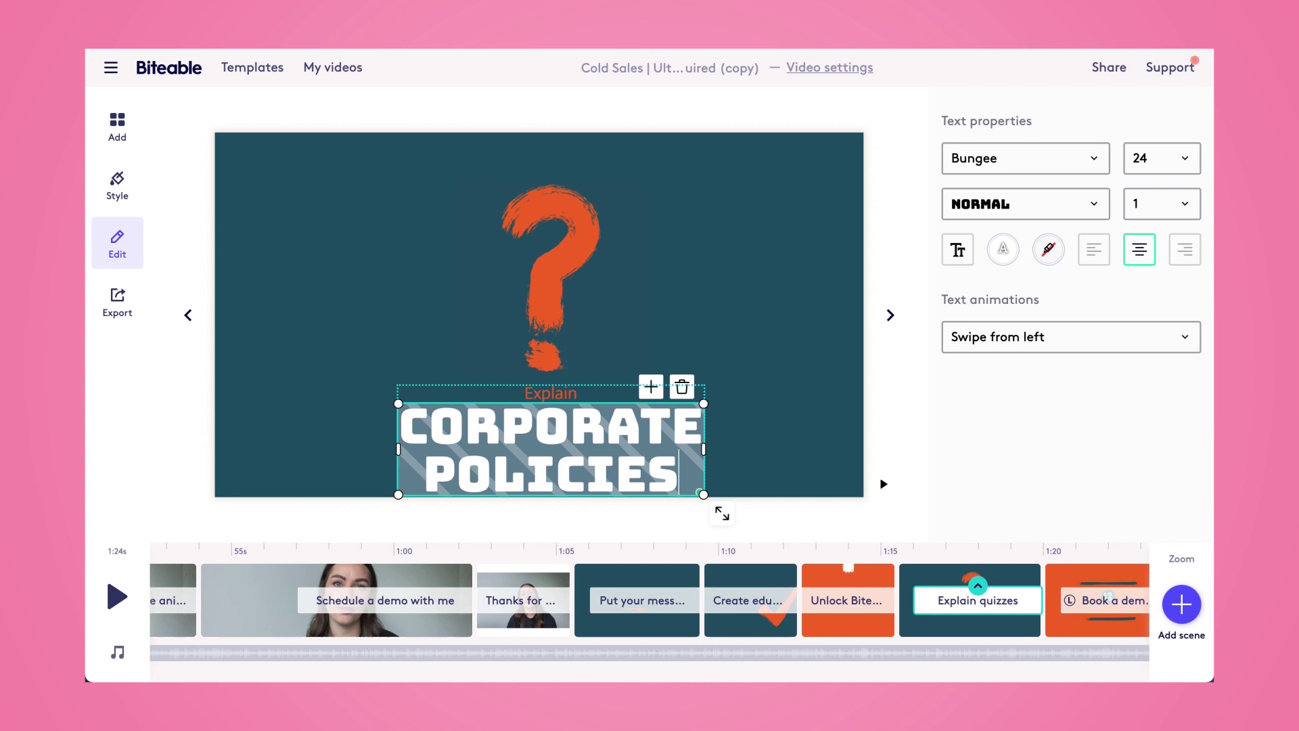
# In the closing "Book a demo with me today" scene, replace the name ending the calendy.com link with the presenter's first name
pyautogui.hscroll(3, 918, 600)
pyautogui.click(916, 600)
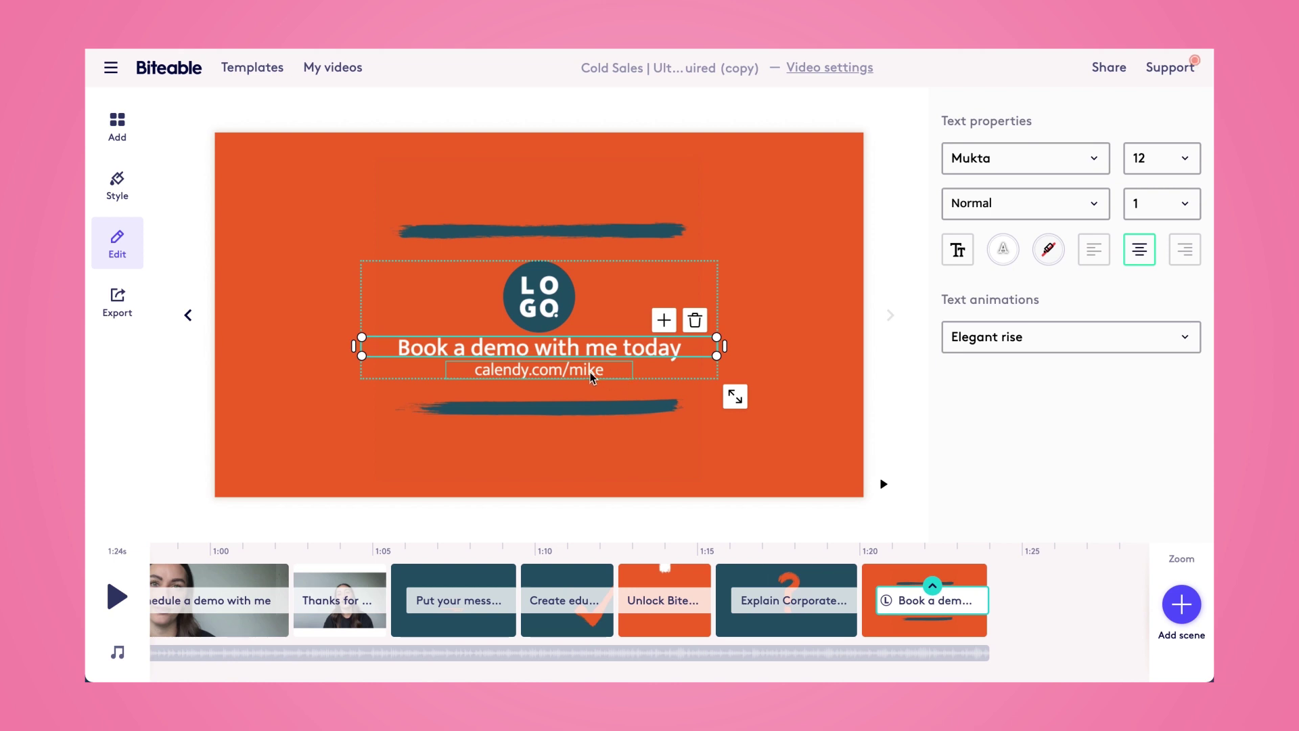
pyautogui.click(590, 376)
pyautogui.doubleClick(586, 369)
pyautogui.write('haily')
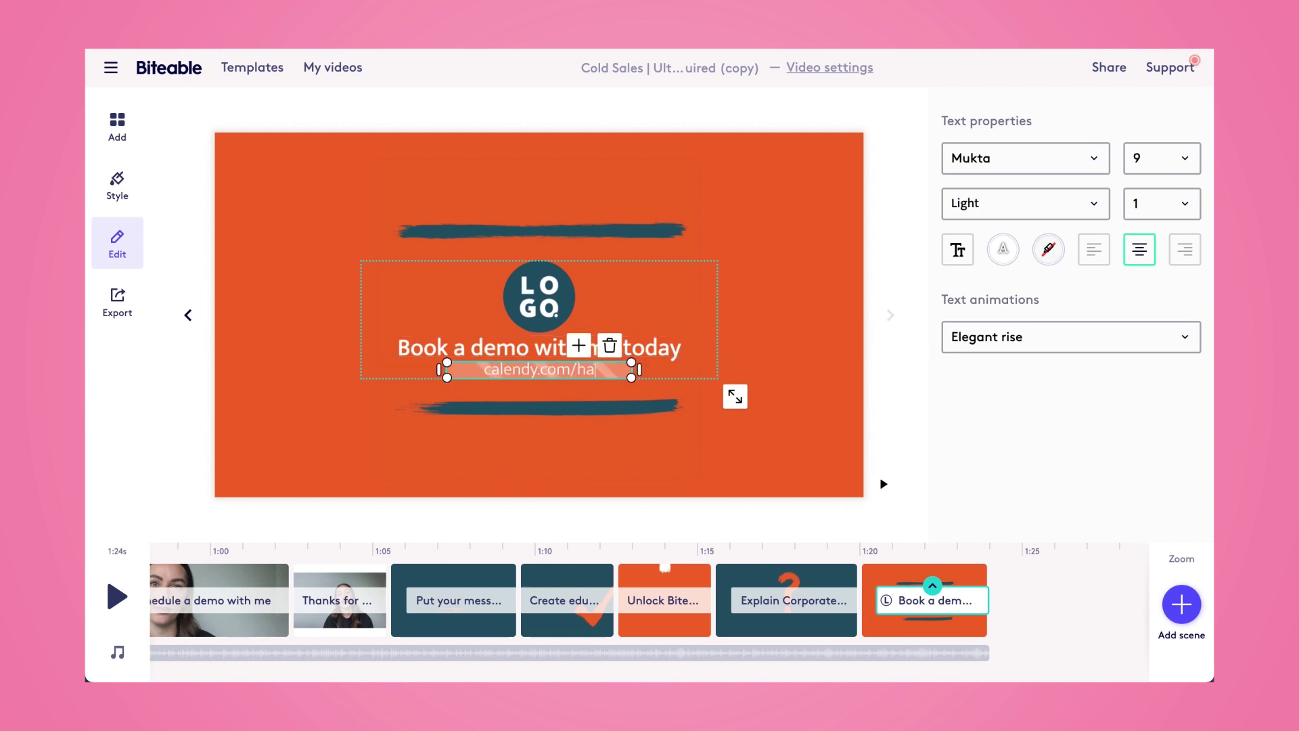
pyautogui.click(583, 459)
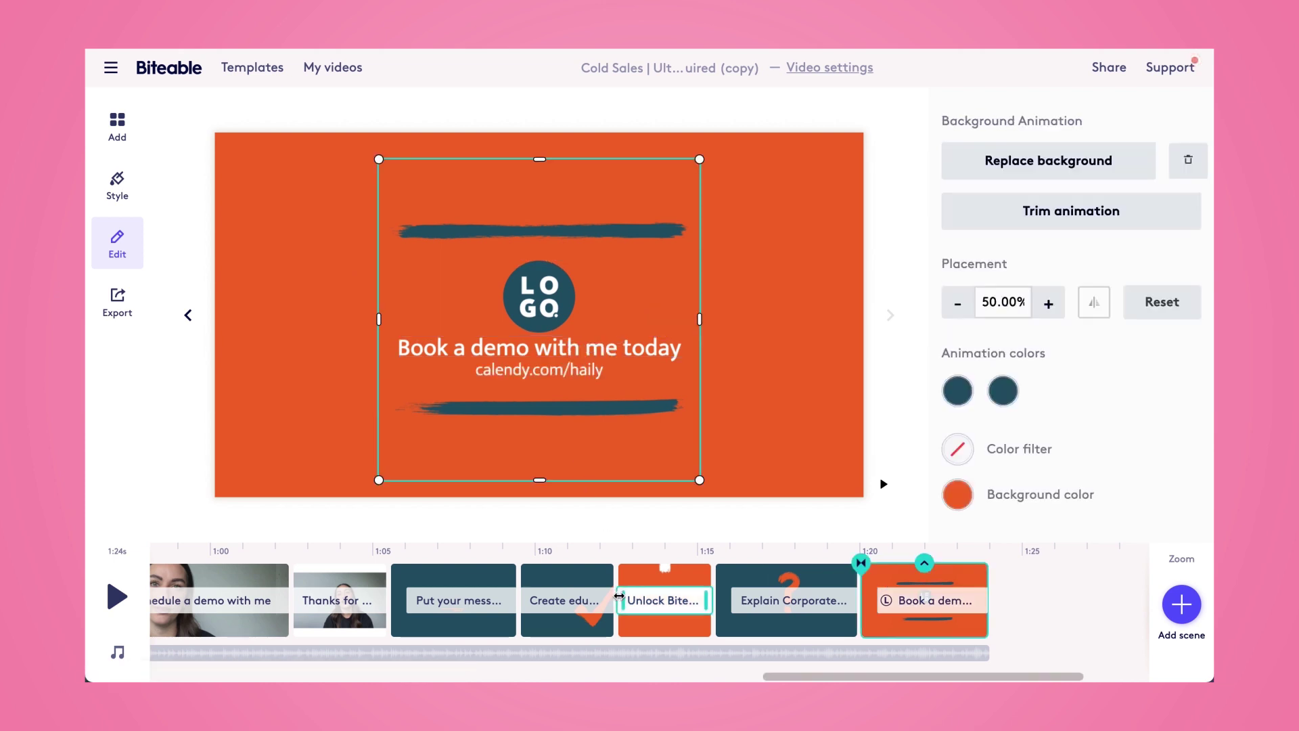
# Return to the start of the timeline and build the finished video for export in HD 1080p quality
pyautogui.hscroll(-10, 620, 599)
pyautogui.hscroll(-12, 620, 599)
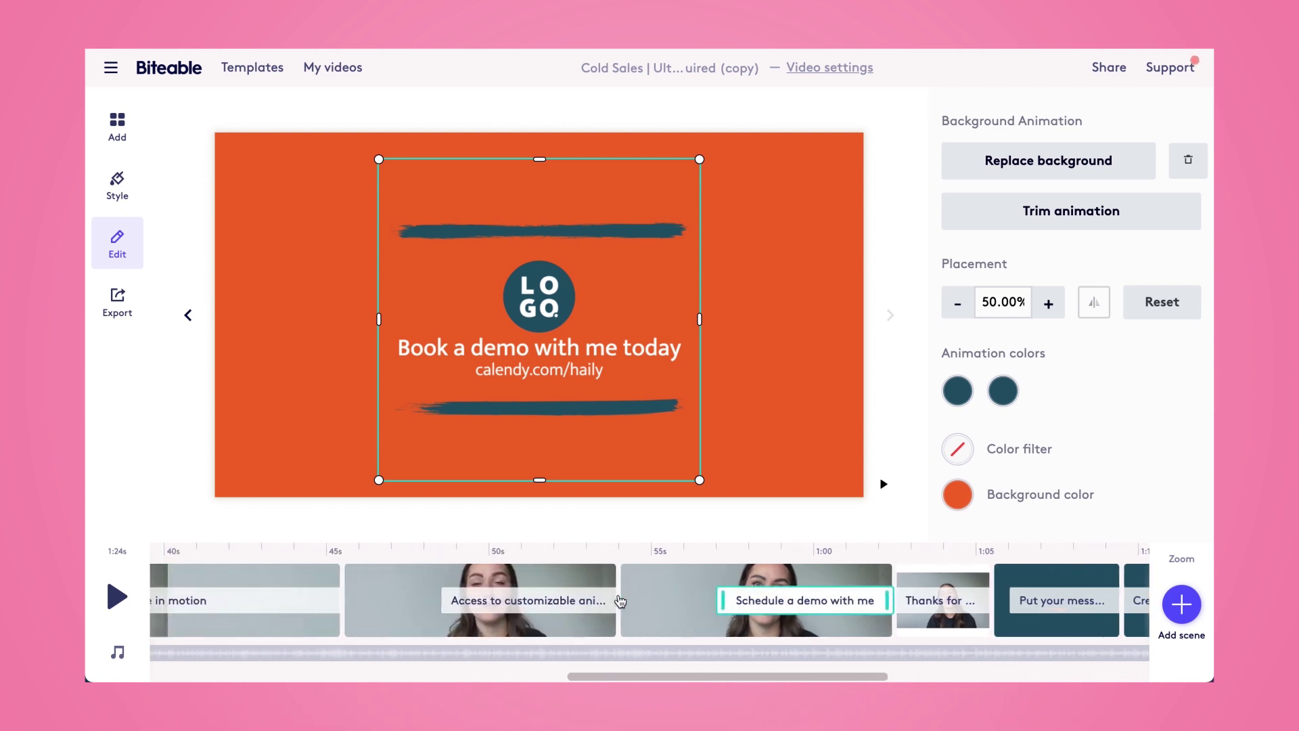
pyautogui.hscroll(-12, 620, 599)
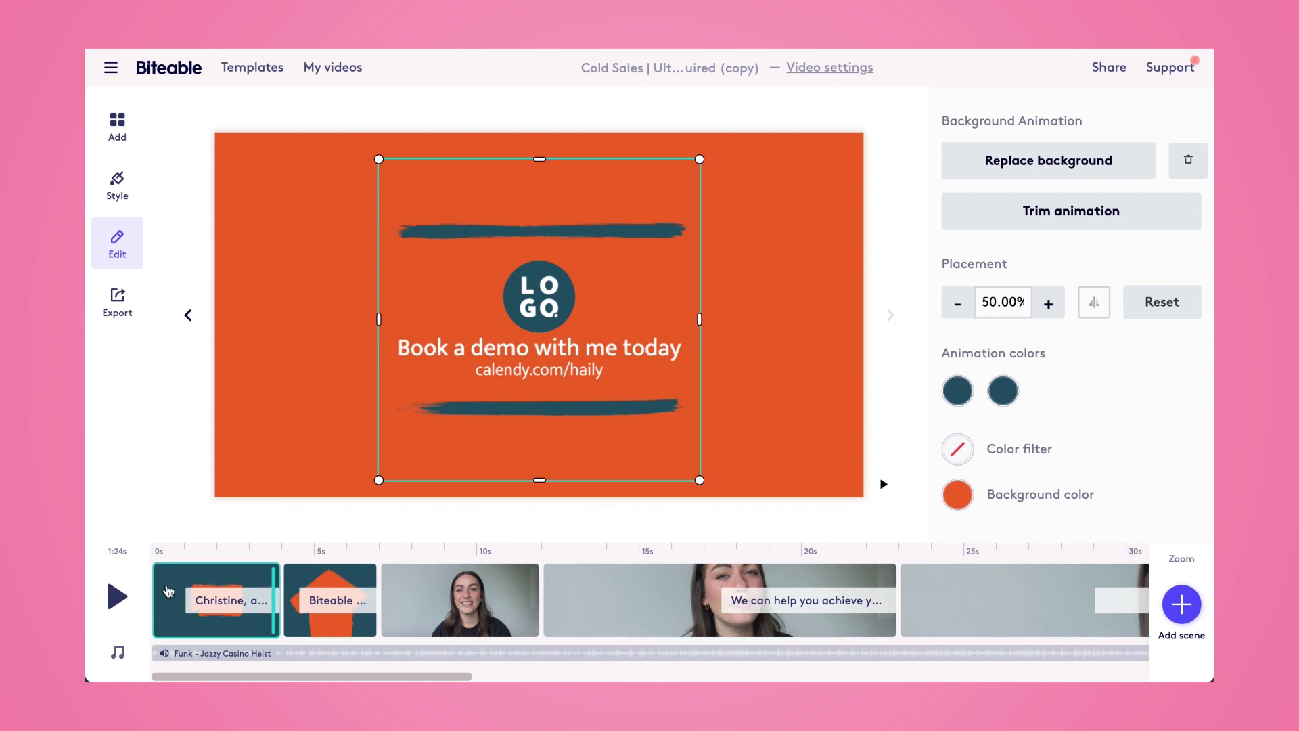
pyautogui.click(118, 306)
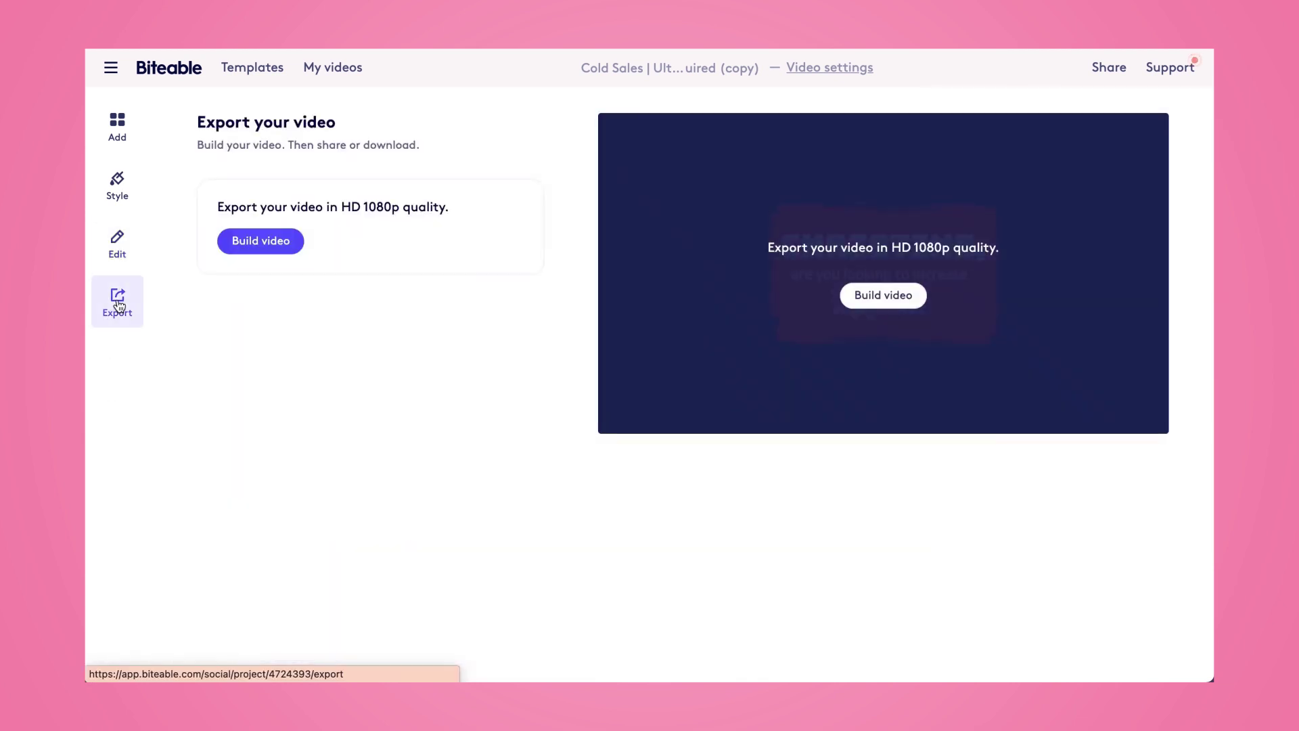
pyautogui.click(278, 243)
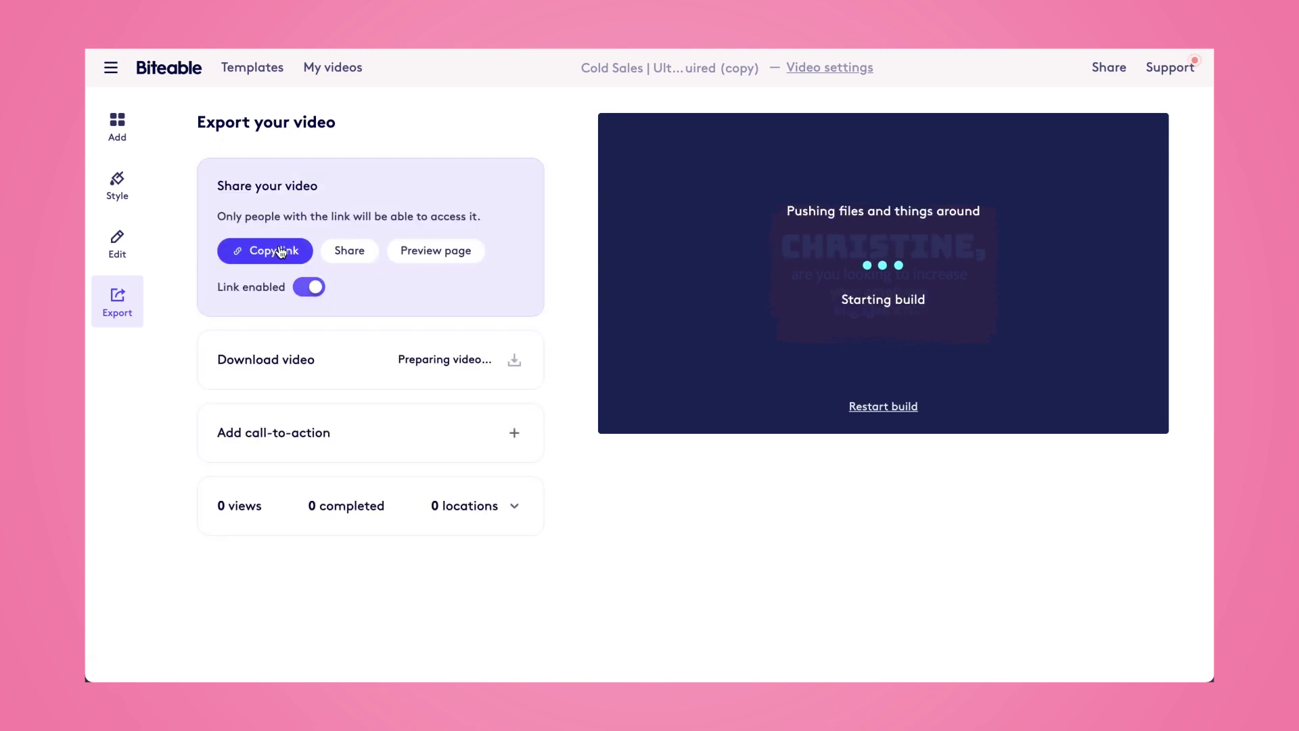
# Add a call-to-action to the video with the message "Book a demo!"
pyautogui.click(375, 440)
pyautogui.click(356, 293)
pyautogui.press('super+a')
pyautogui.write('Book a demi!')
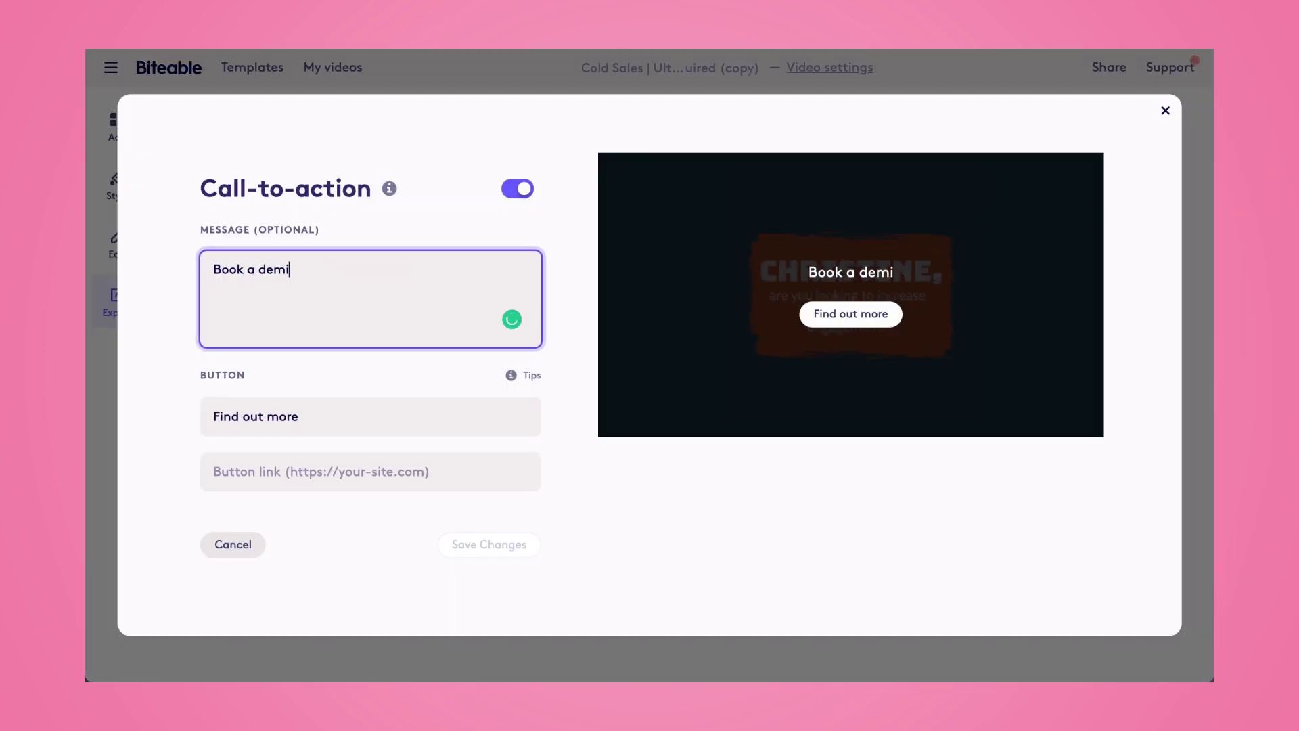
pyautogui.press('BackSpace')
pyautogui.press('BackSpace')
pyautogui.write('o!')
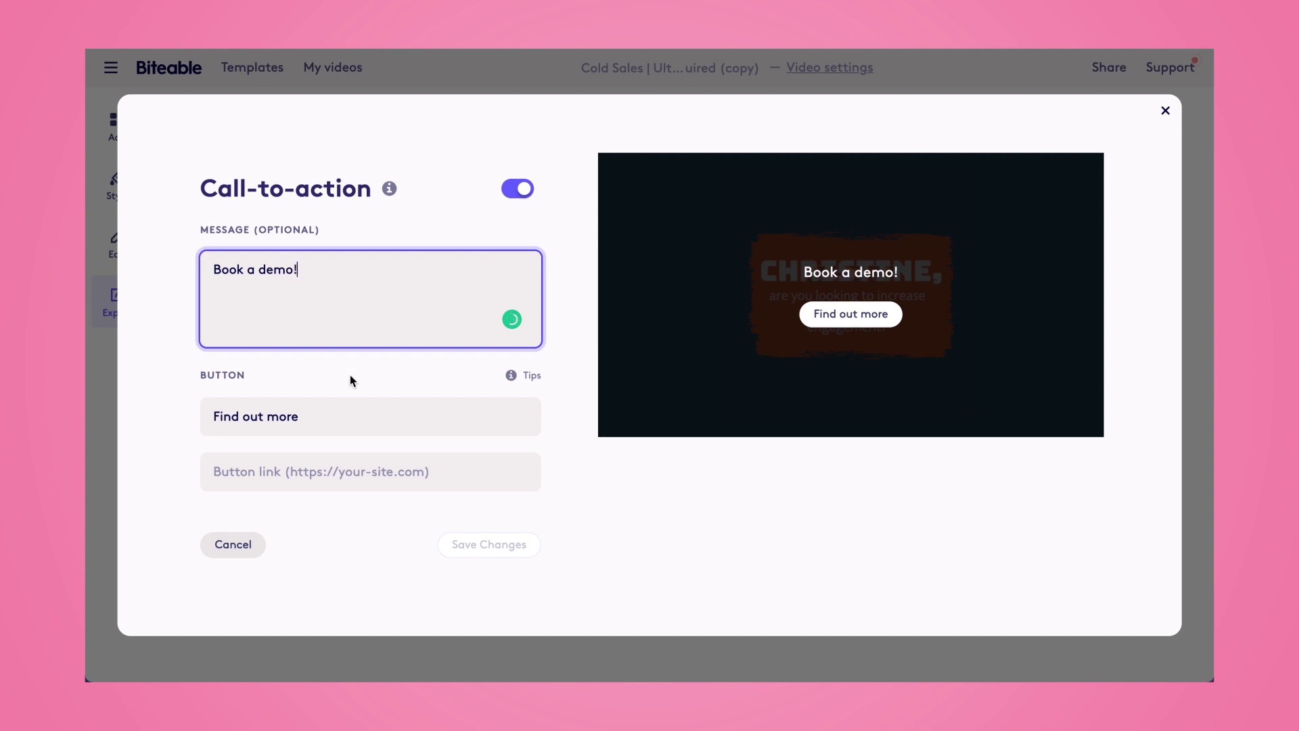
pyautogui.click(351, 411)
pyautogui.press('super+a')
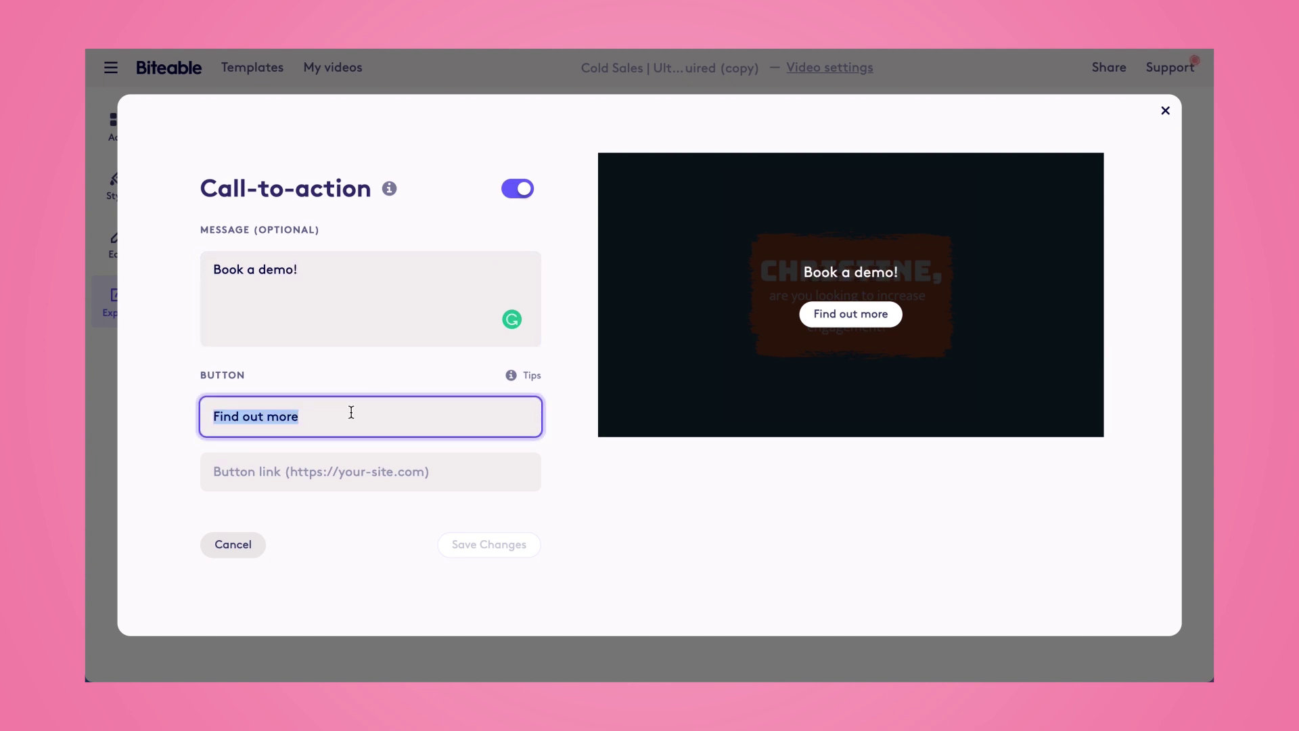
pyautogui.write('Pick a time')
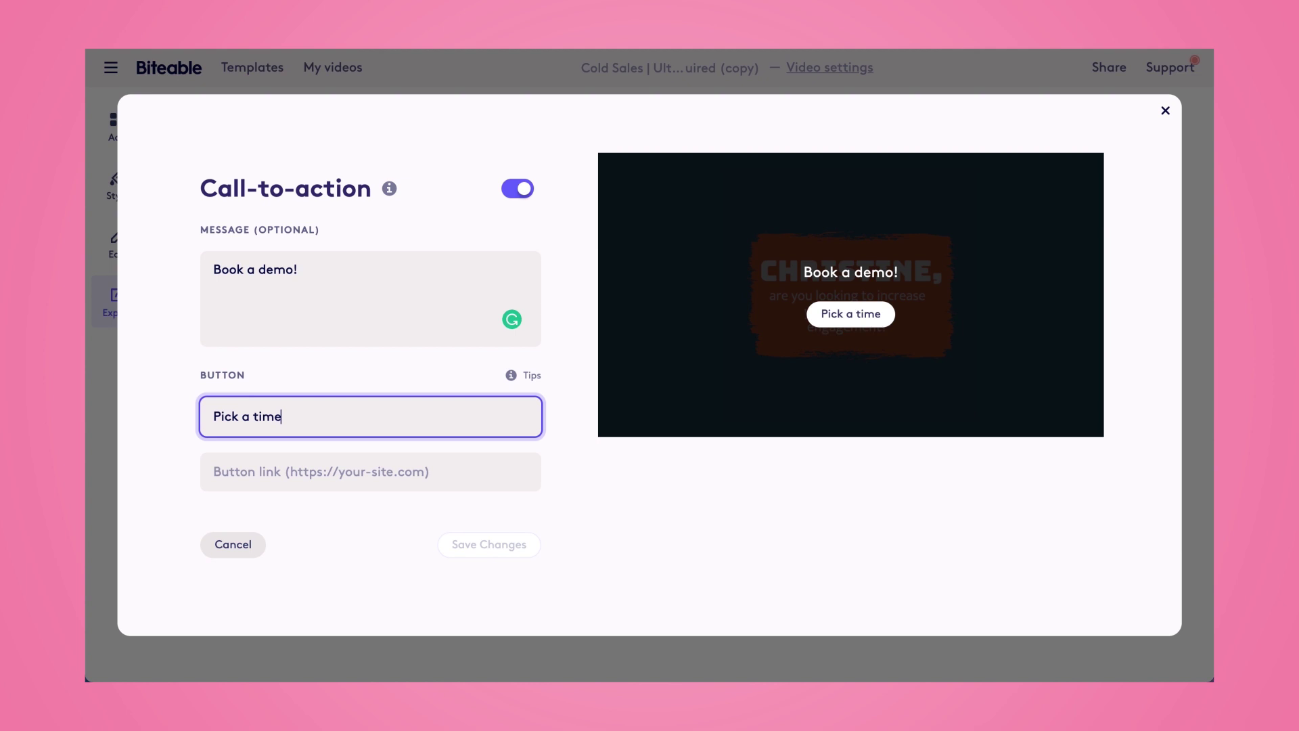
pyautogui.click(349, 477)
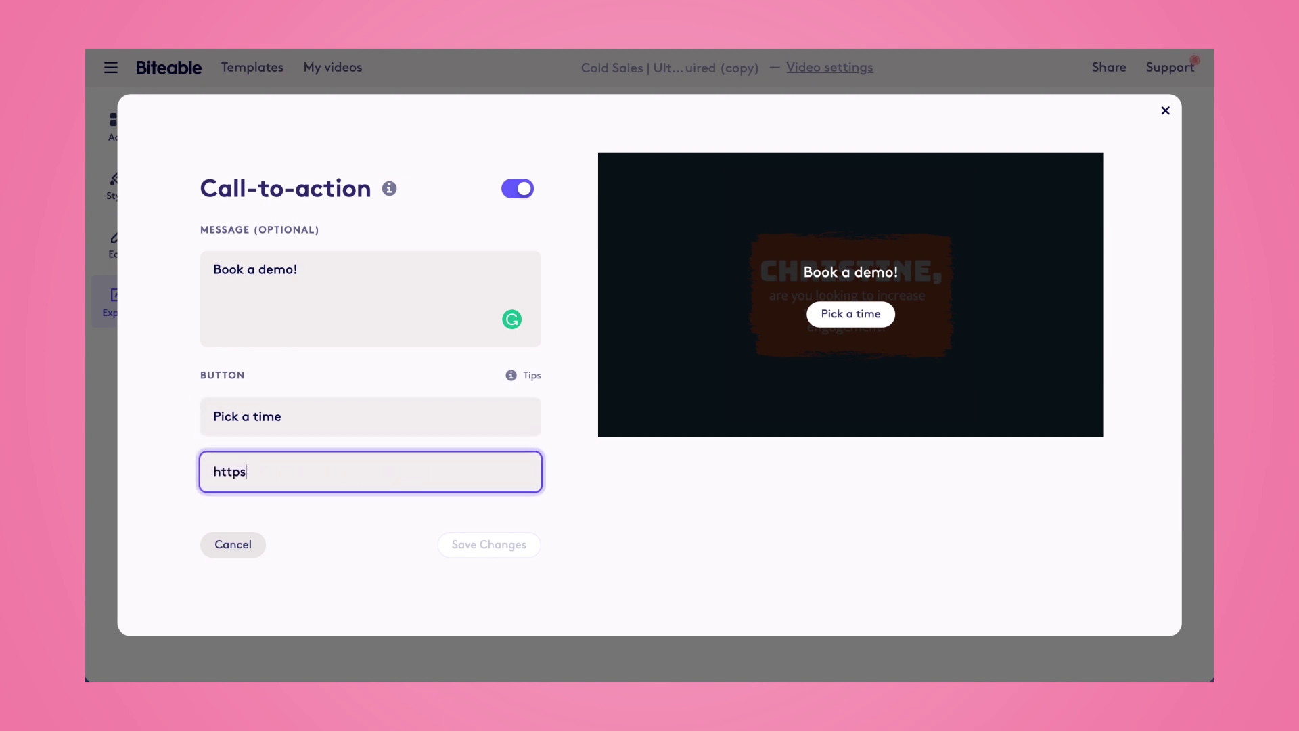
pyautogui.write('https://www.calendly.com/haily')
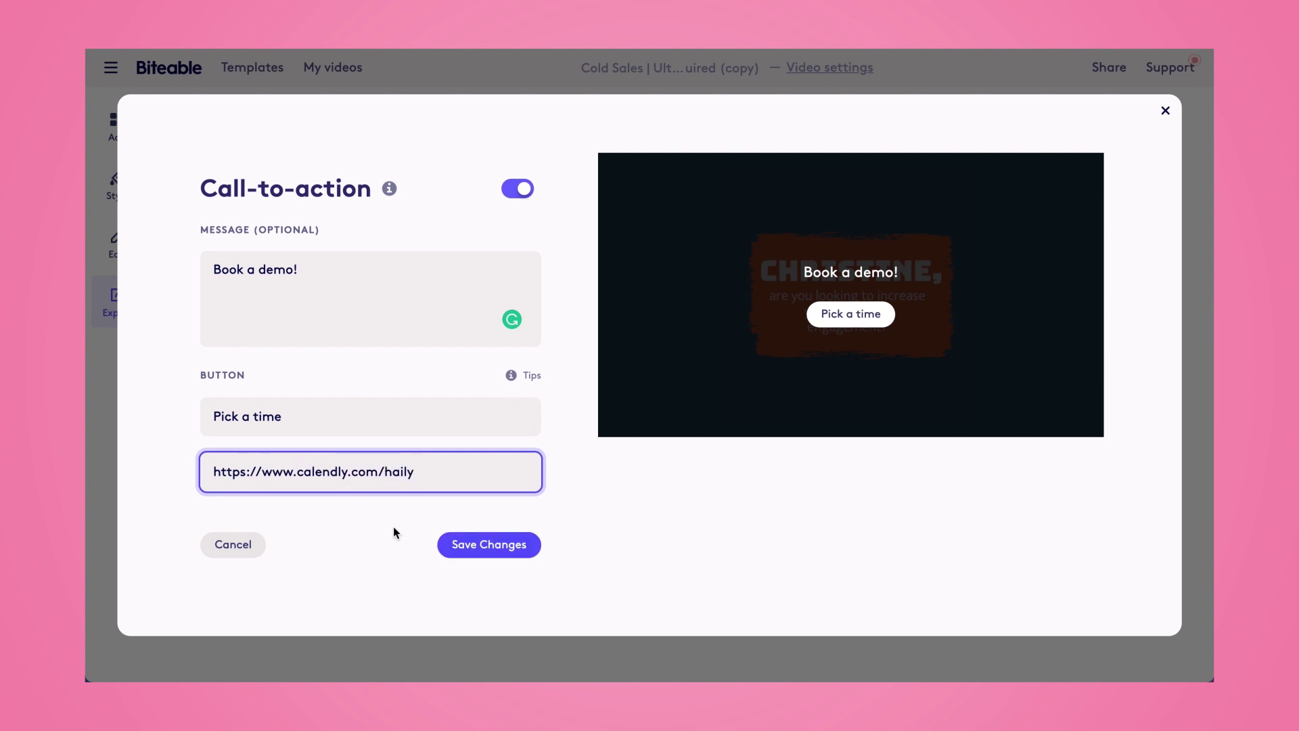
pyautogui.click(463, 545)
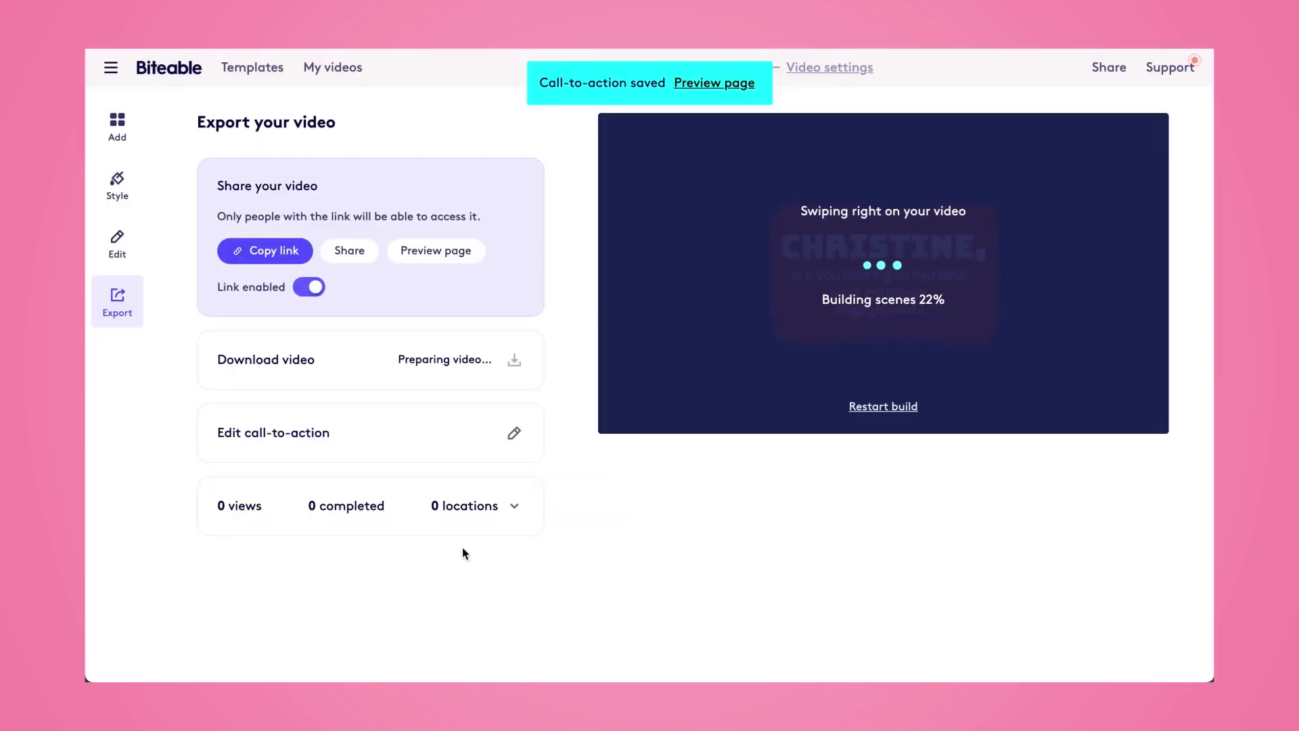